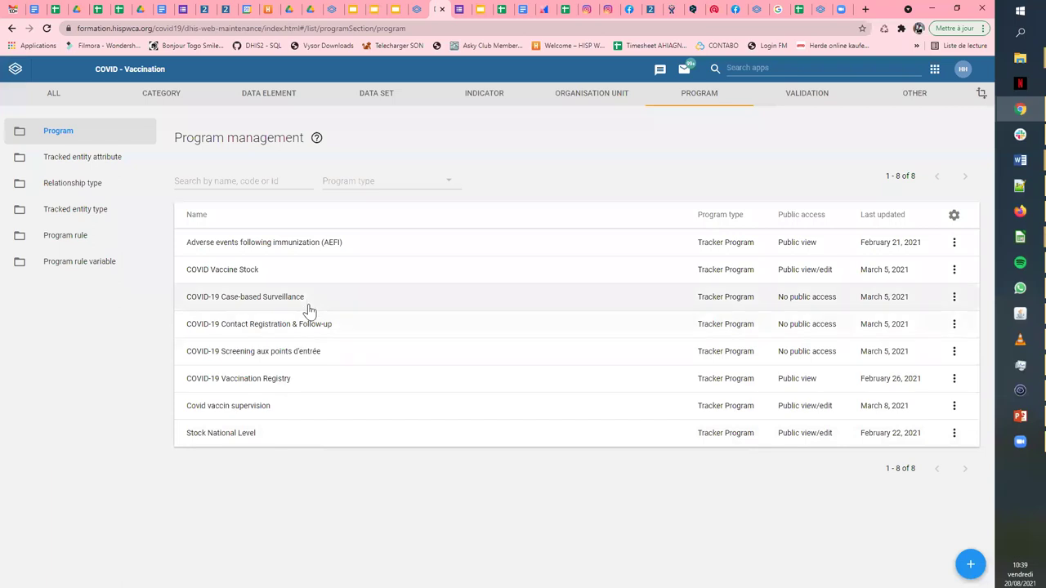
# Open the COVID-19 Case-based Surveillance program and examine the options available for its access level
pyautogui.click(282, 299)
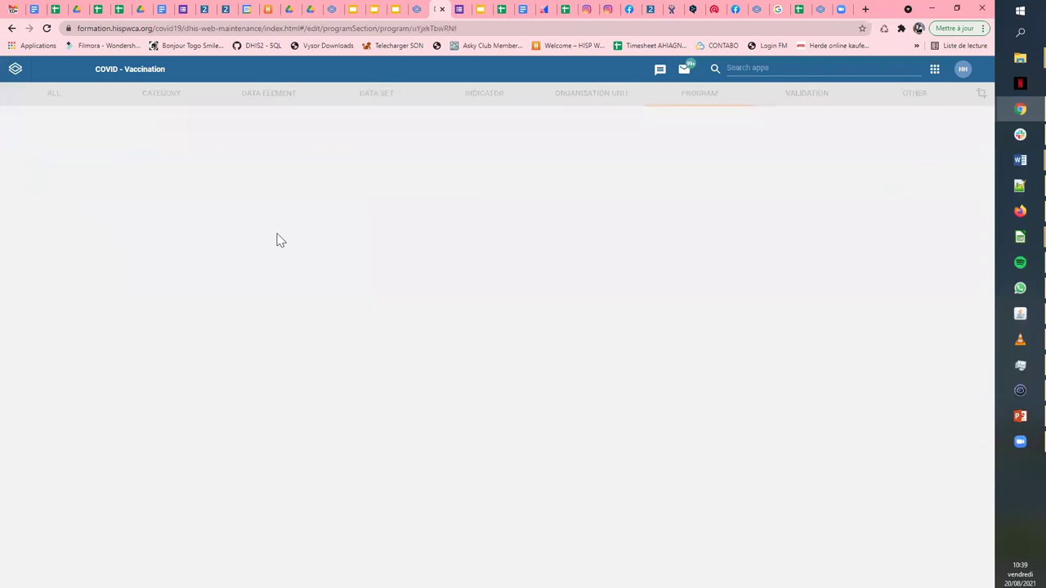
pyautogui.scroll(-3, 210, 278)
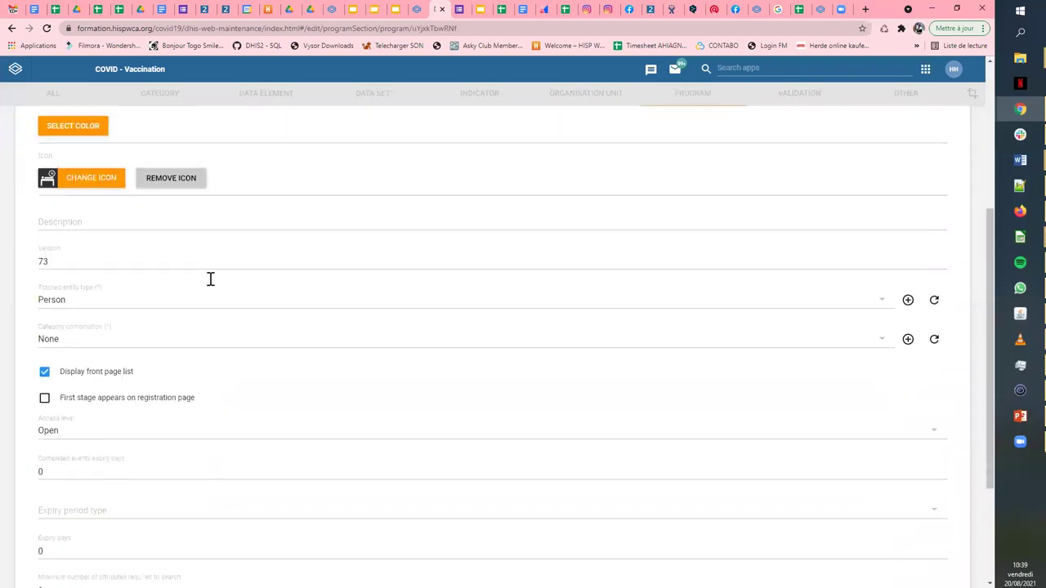
pyautogui.scroll(-2, 122, 377)
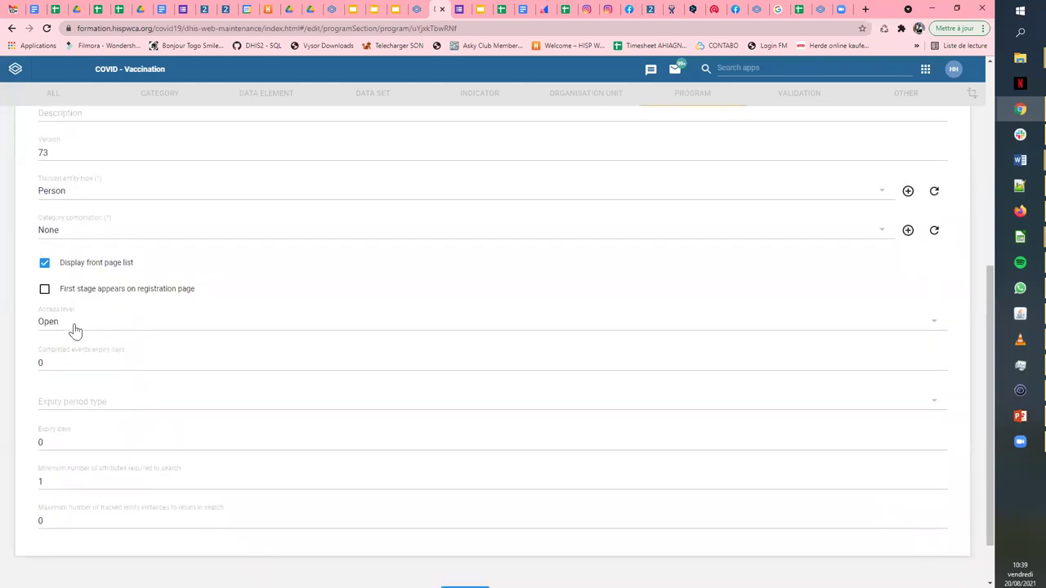
pyautogui.click(90, 326)
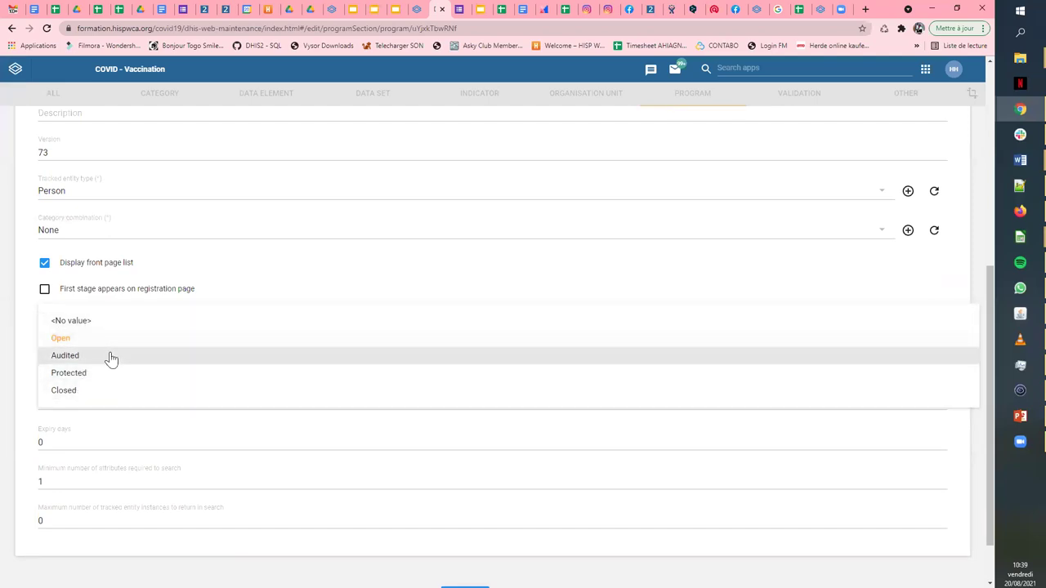
pyautogui.hotkey('ctrl', '+')
pyautogui.hotkey('ctrl', '+')
pyautogui.scroll(-3, 163, 362)
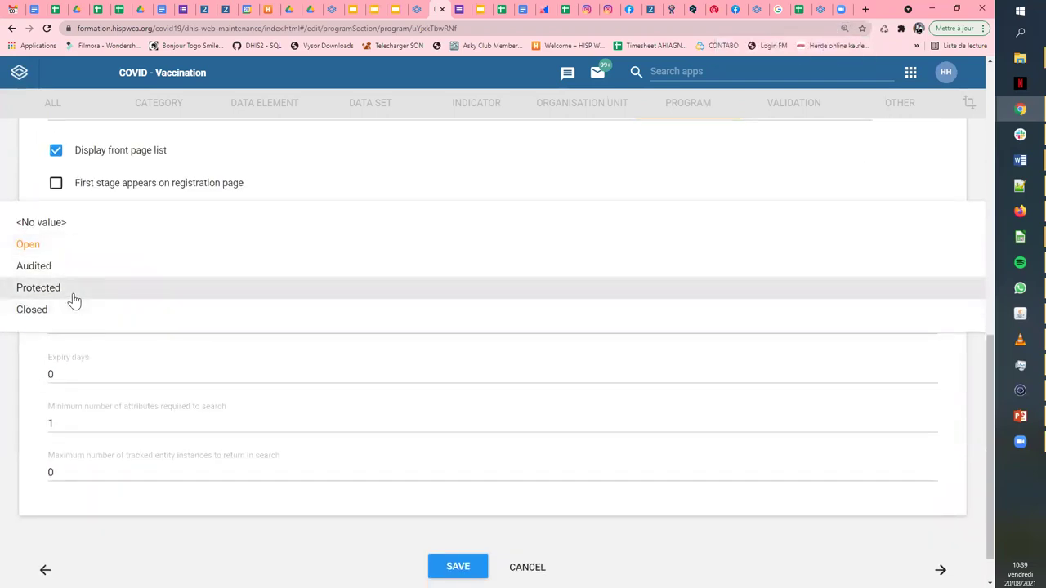
pyautogui.click(27, 350)
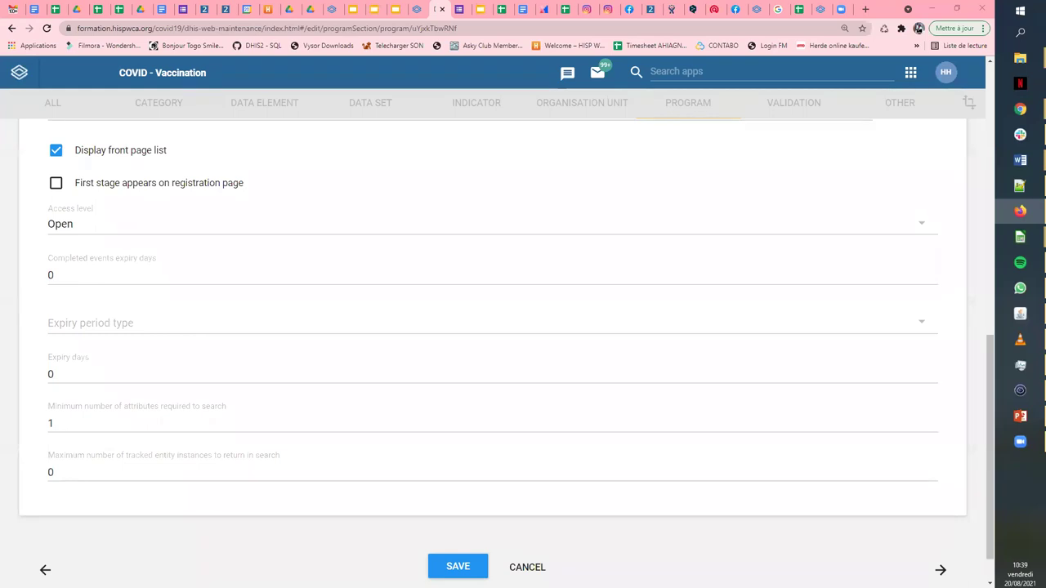
pyautogui.hotkey('alt', 'Tab')
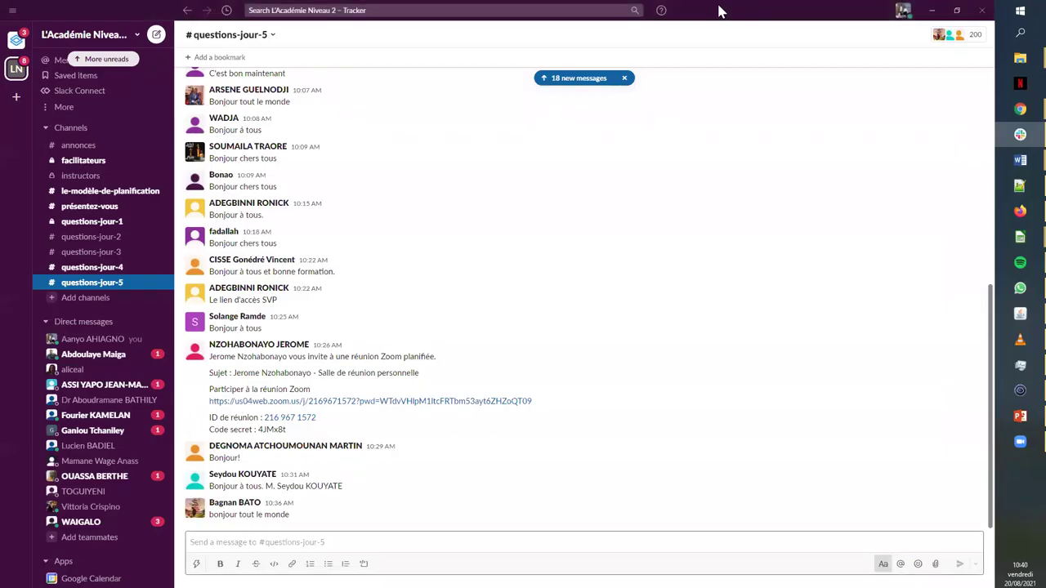
pyautogui.hotkey('alt', 'Tab')
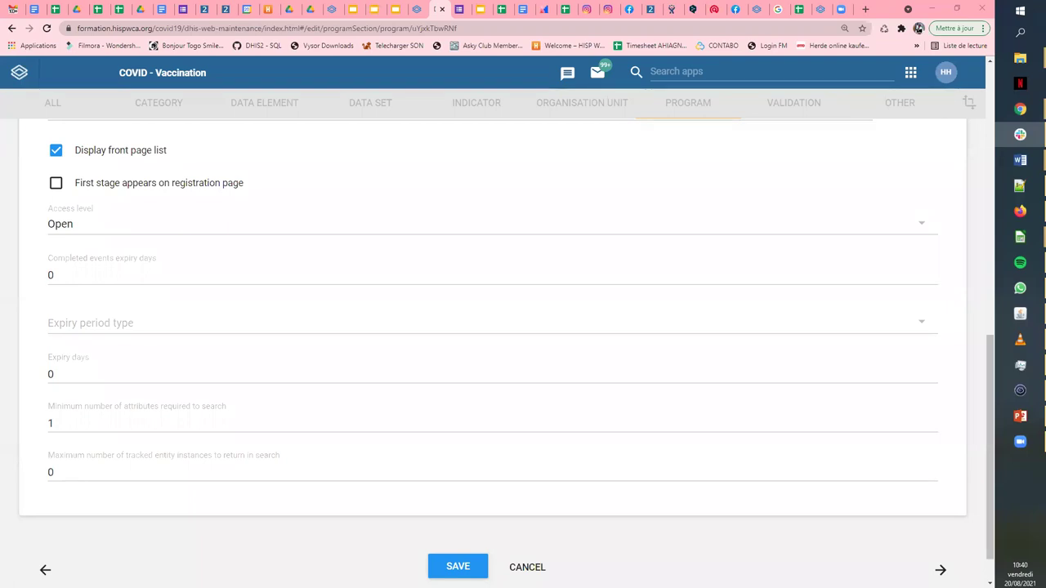
# Leave the COVID-19 Case-based Surveillance program and open the Users app
pyautogui.scroll(5, 120, 239)
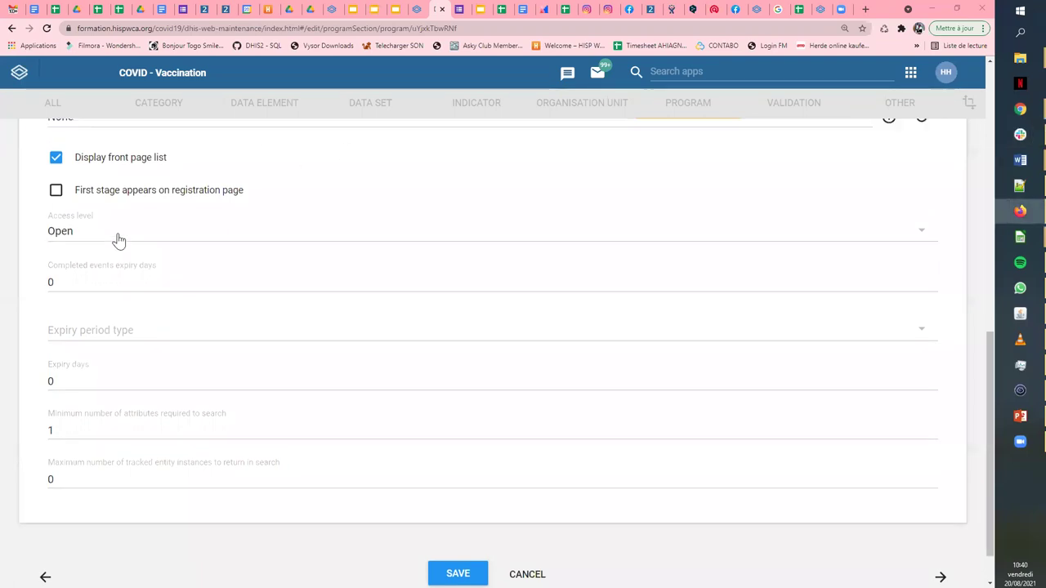
pyautogui.scroll(3, 392, 245)
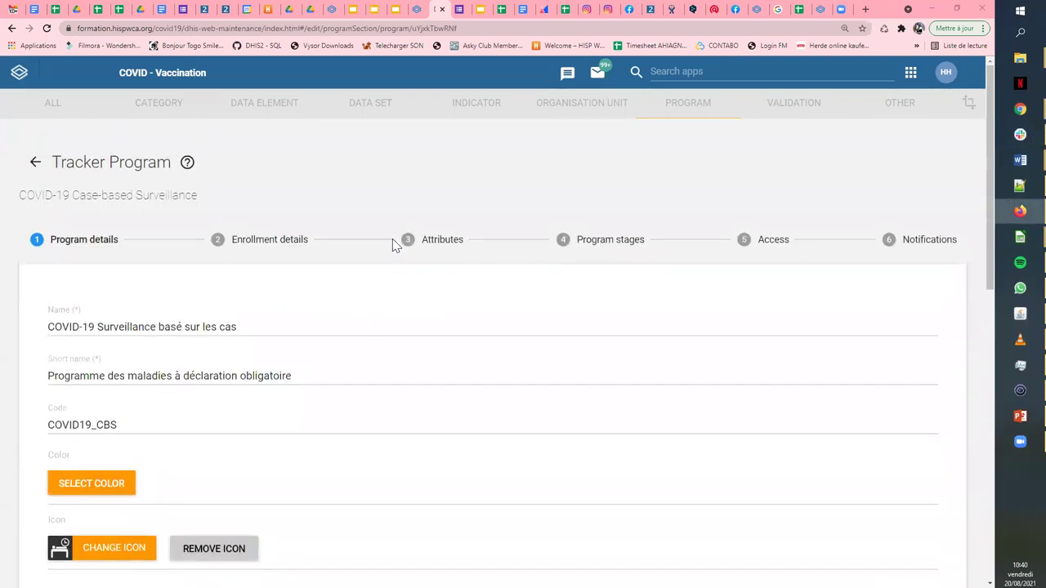
pyautogui.click(38, 166)
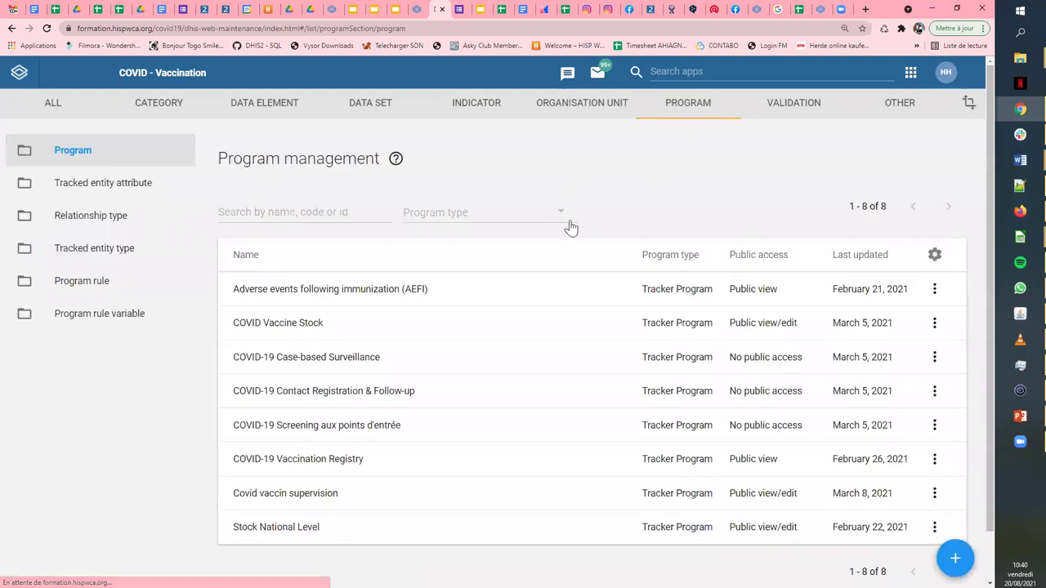
pyautogui.click(721, 75)
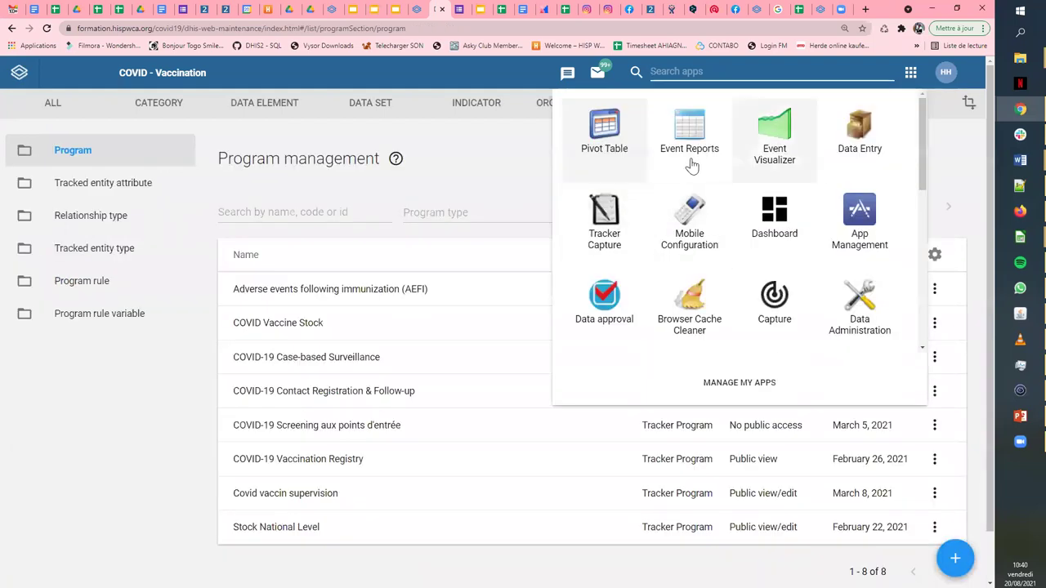
pyautogui.scroll(-6, 756, 219)
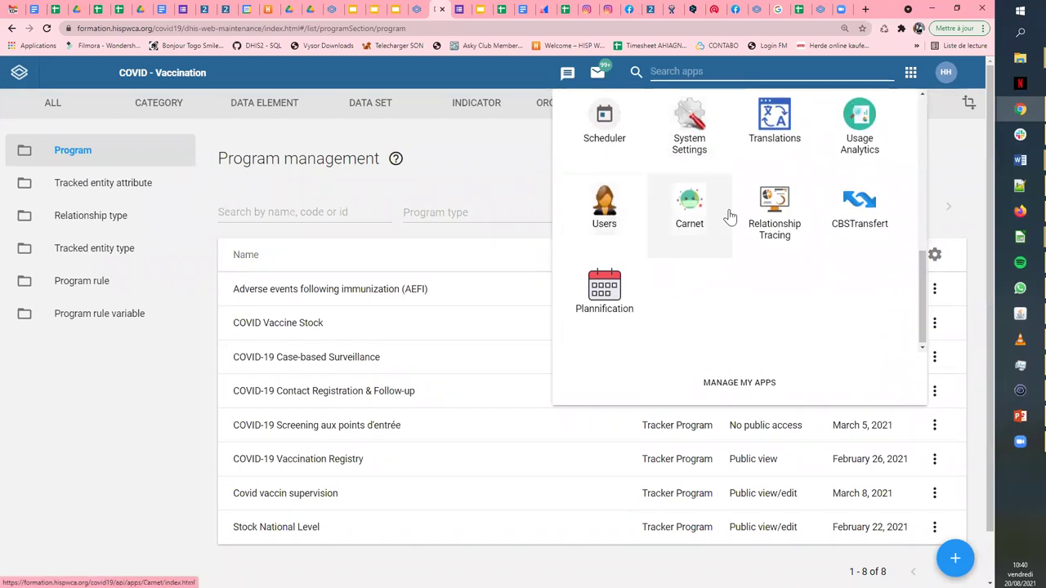
pyautogui.click(614, 214)
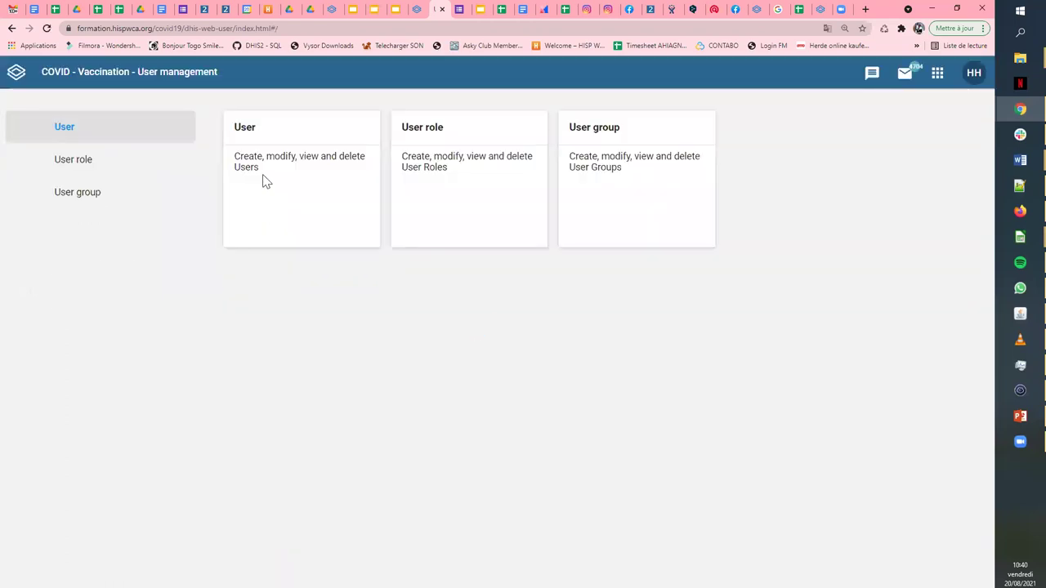
pyautogui.hotkey('ctrl', '+')
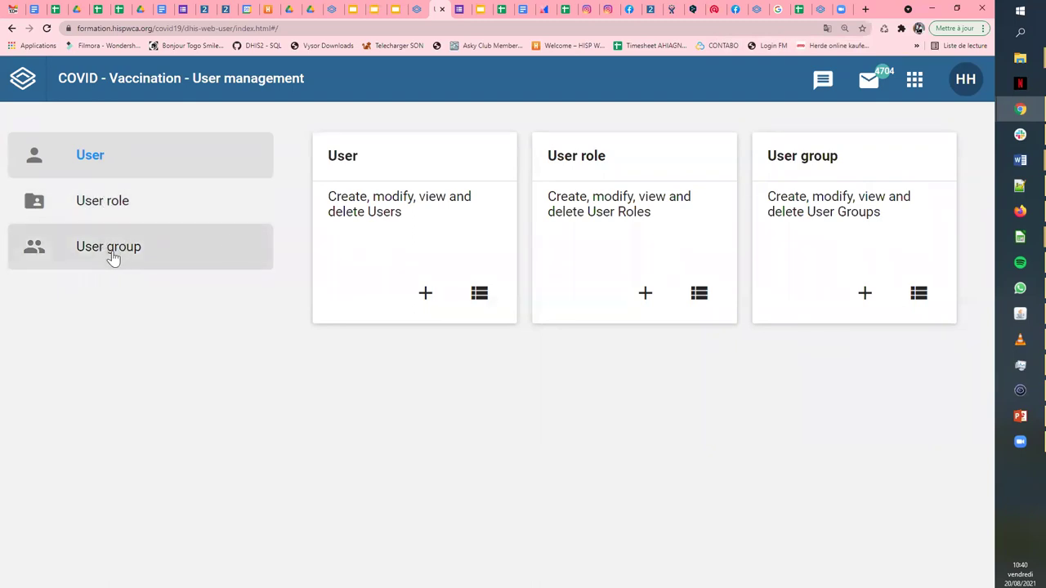
# Open the user list and filter it to users with 3 months of inactivity
pyautogui.click(400, 153)
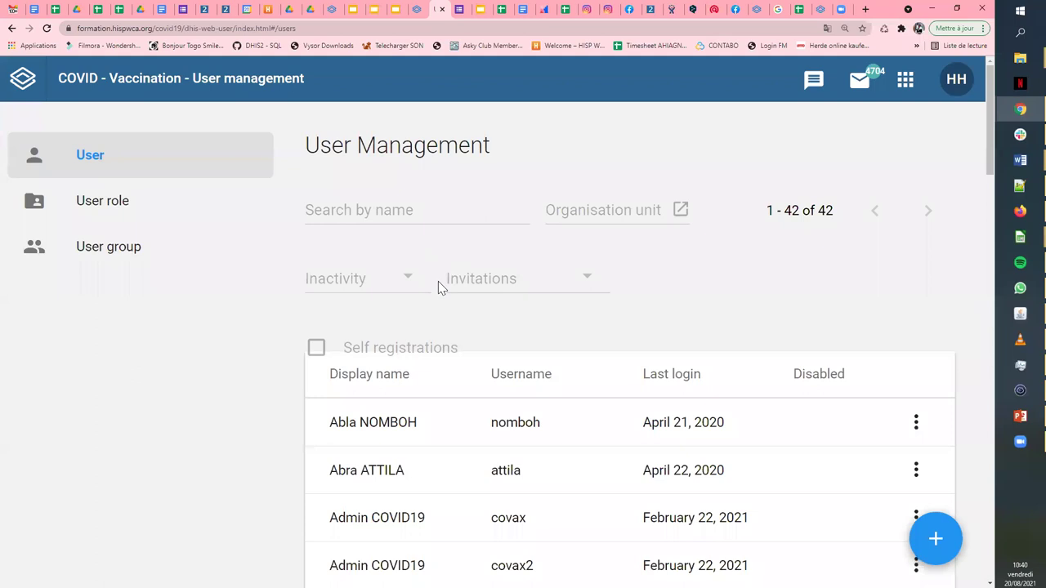
pyautogui.hotkey('ctrl', '-')
pyautogui.hotkey('ctrl', '-')
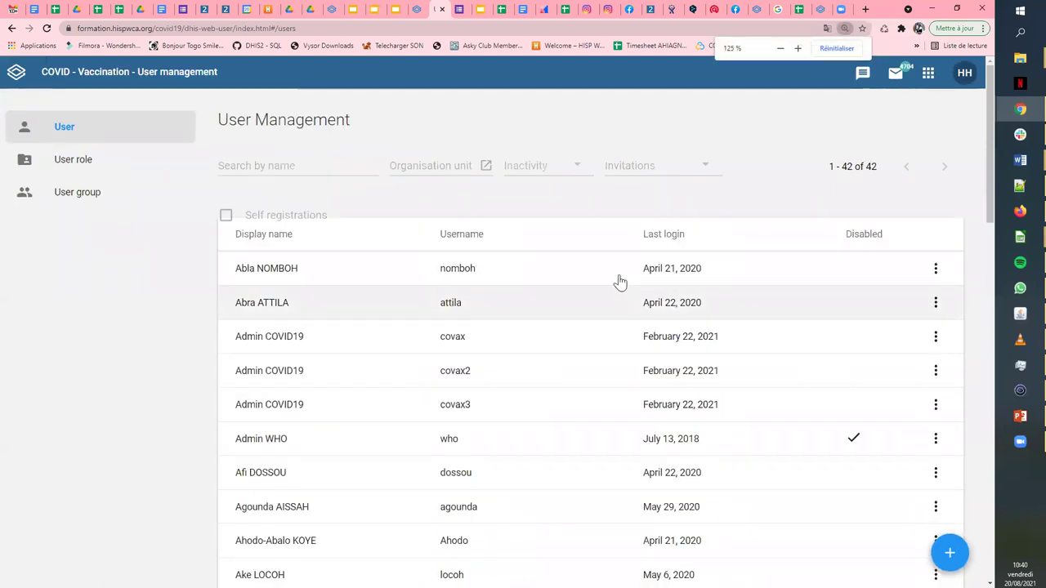
pyautogui.click(528, 171)
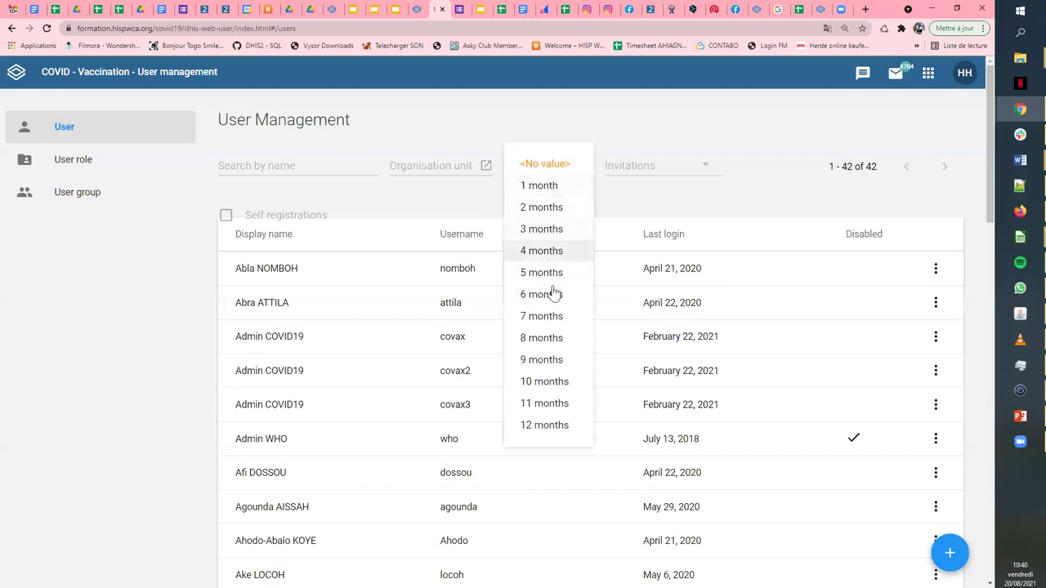
pyautogui.click(546, 231)
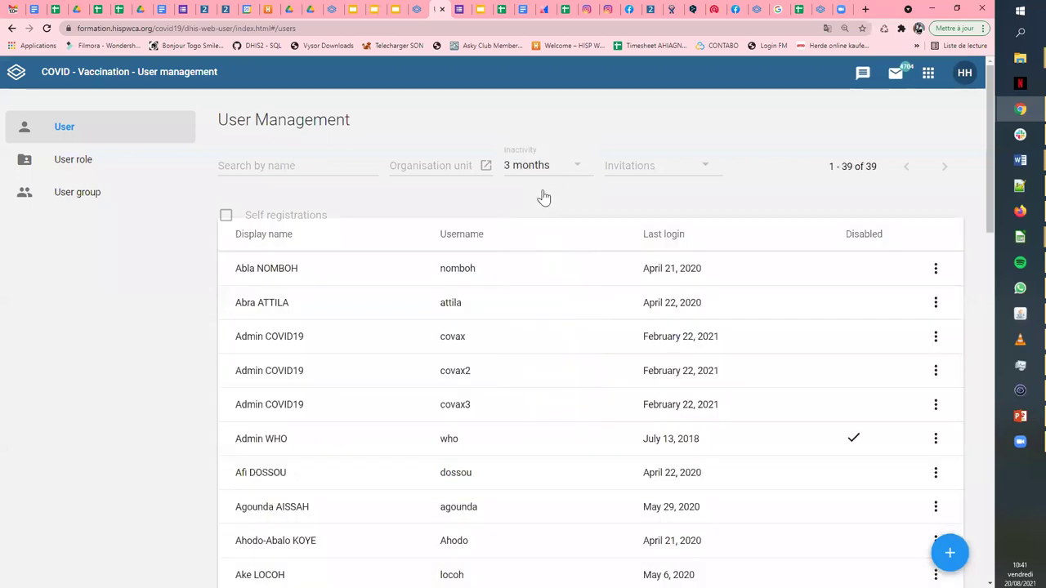
# Examine the last login dates of the inactive users throughout the filtered list
pyautogui.scroll(-1, 596, 264)
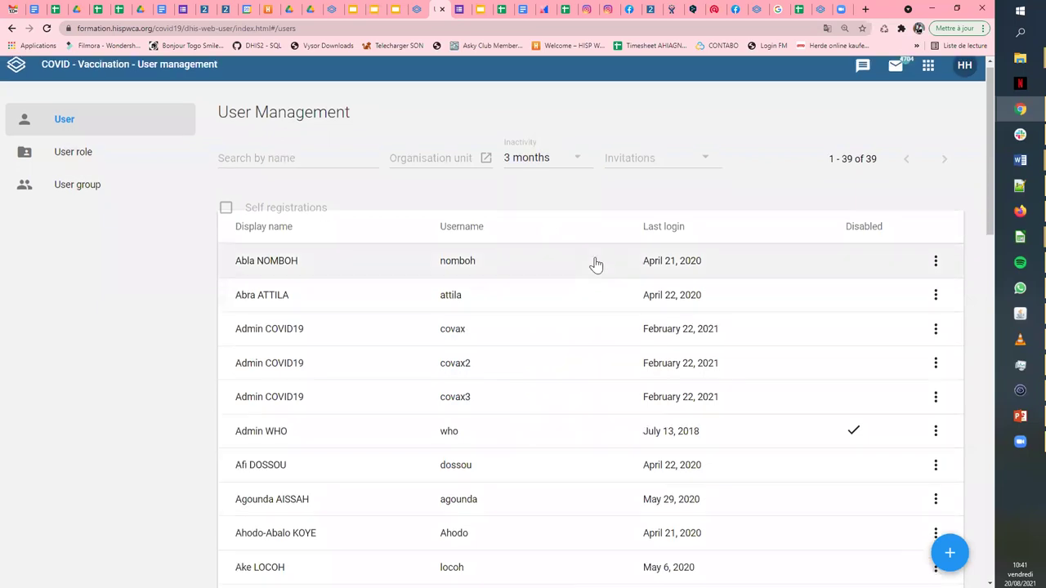
pyautogui.scroll(-10, 661, 280)
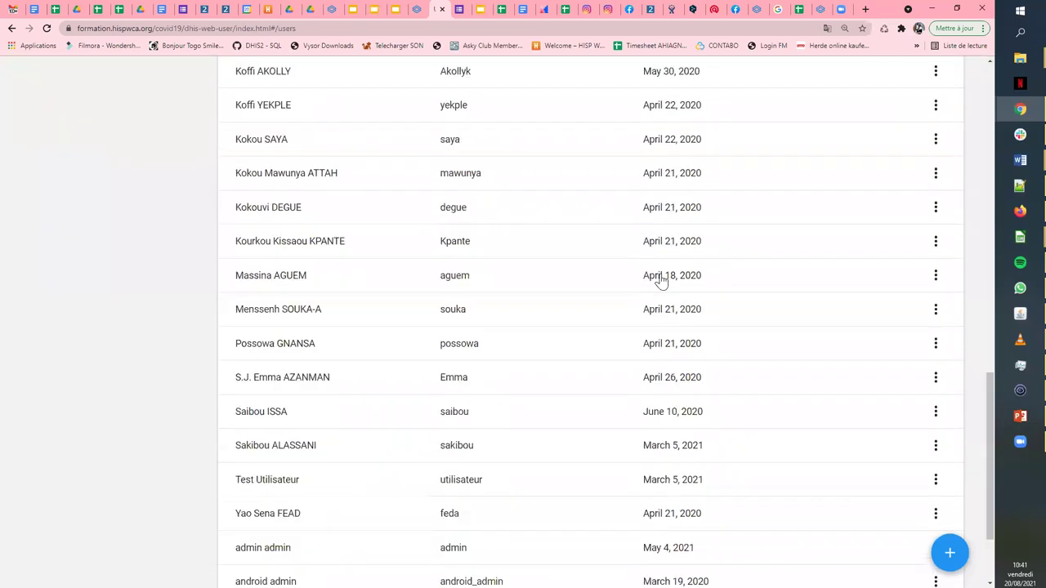
pyautogui.scroll(-2, 660, 280)
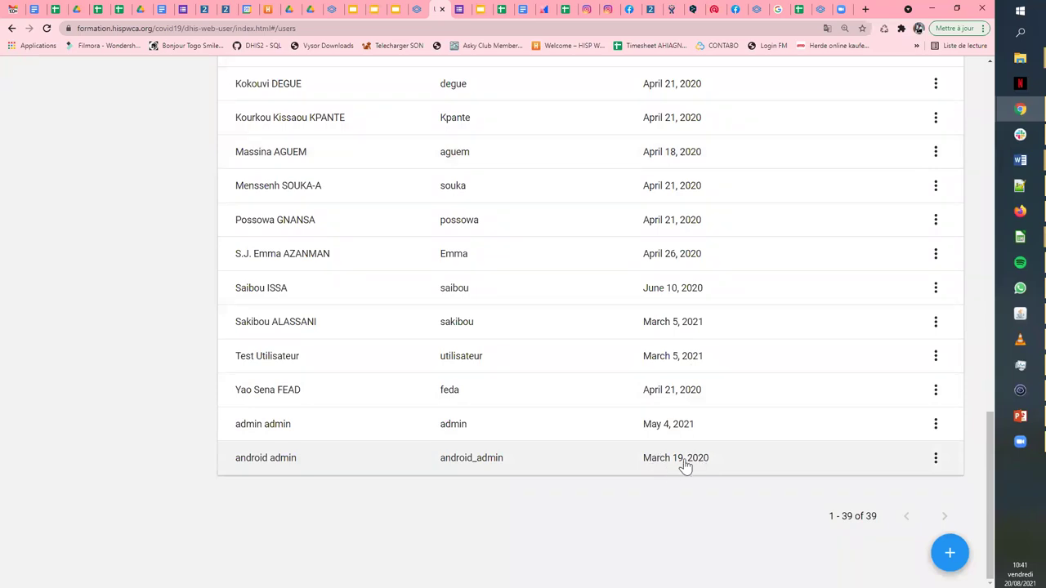
pyautogui.scroll(2, 711, 360)
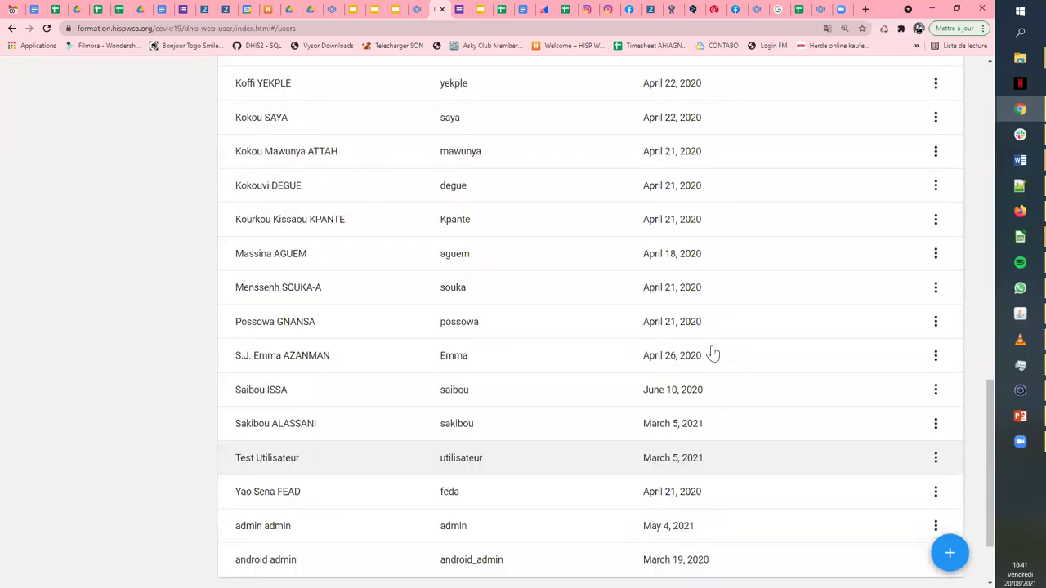
pyautogui.scroll(10, 711, 353)
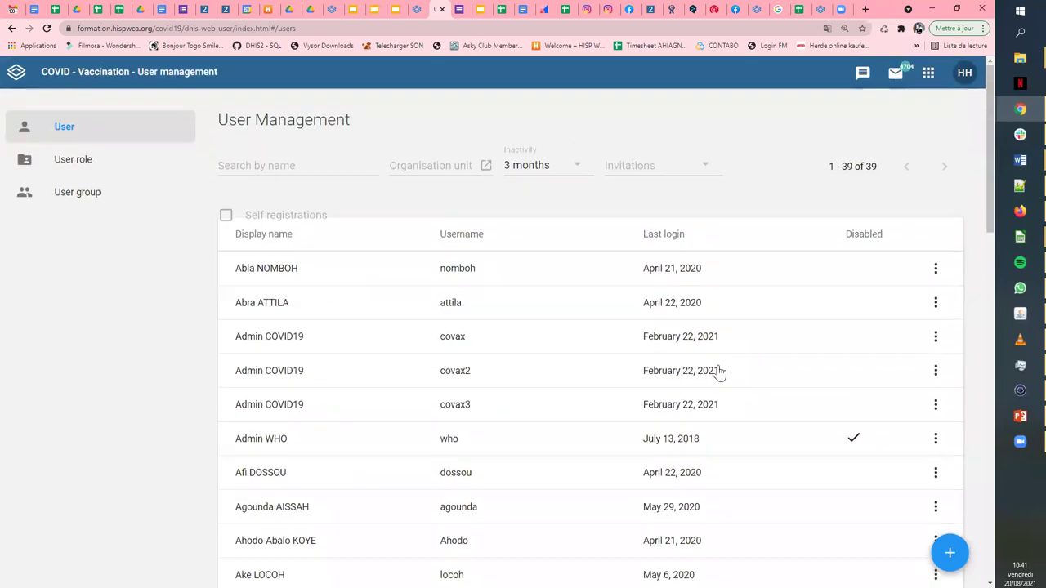
pyautogui.scroll(-2, 711, 359)
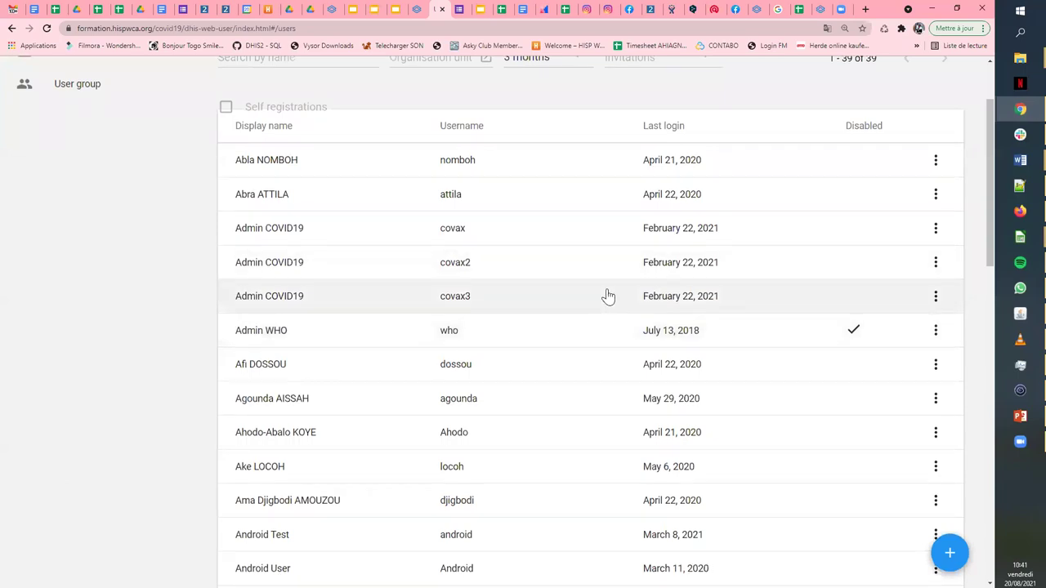
pyautogui.scroll(2, 607, 285)
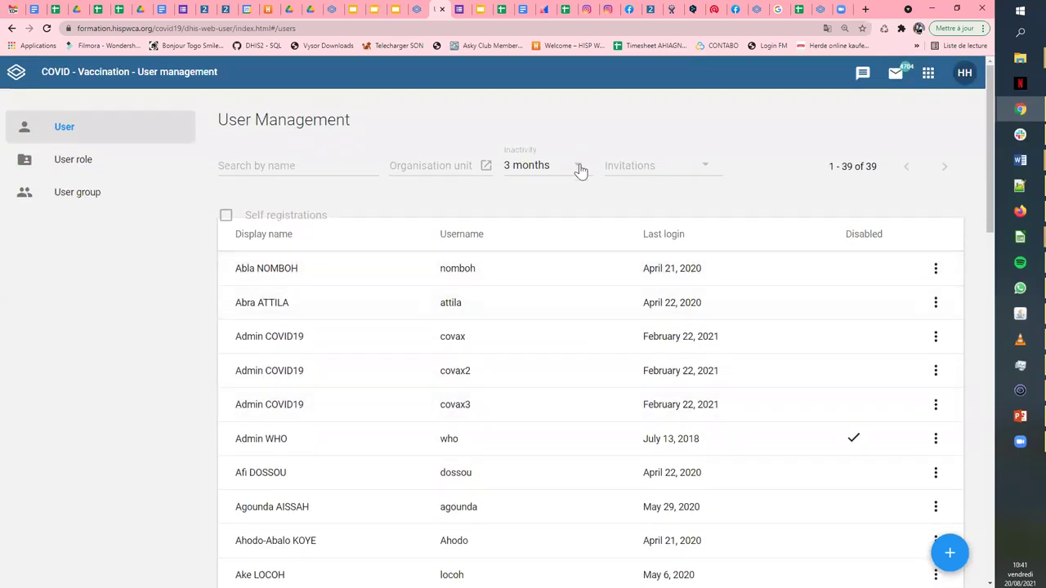
# Open the list of user roles
pyautogui.click(117, 161)
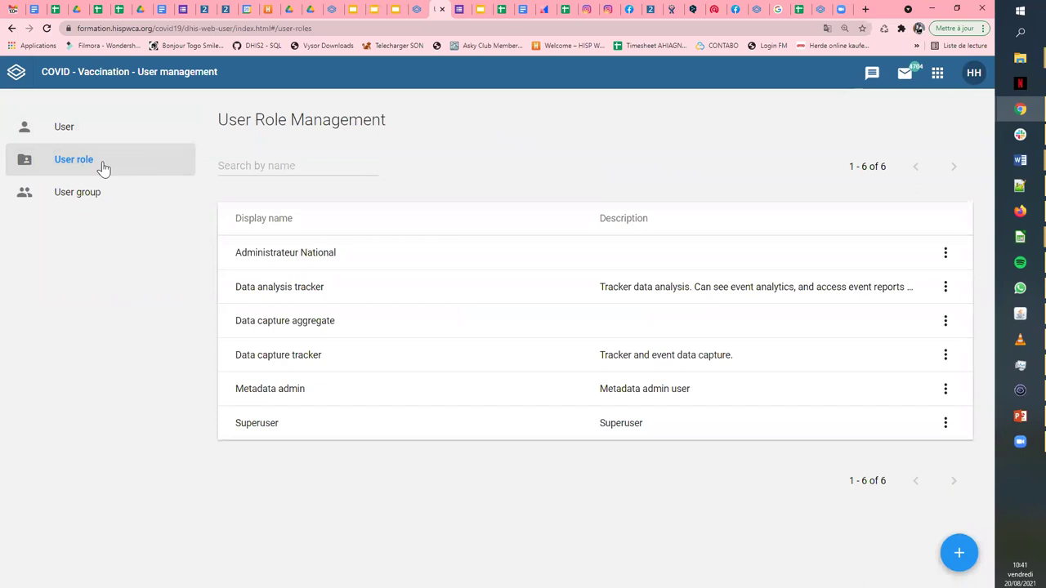
pyautogui.click(958, 553)
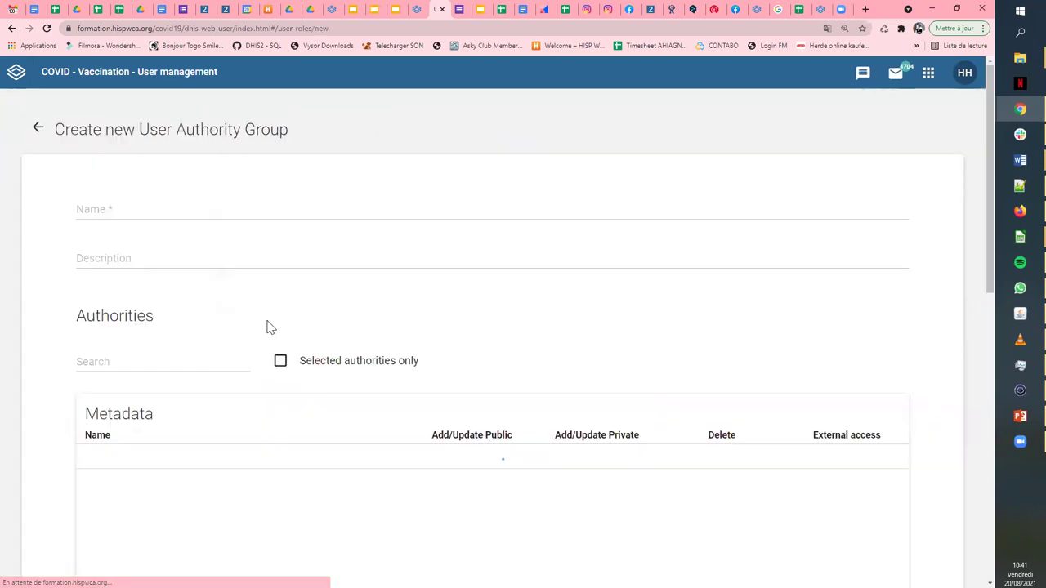
pyautogui.click(160, 210)
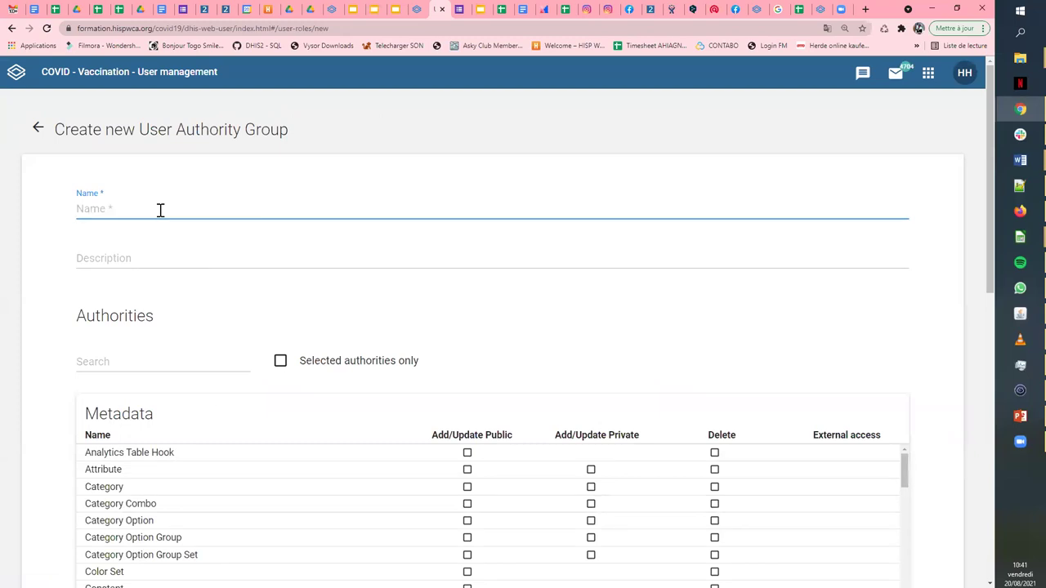
pyautogui.click(38, 128)
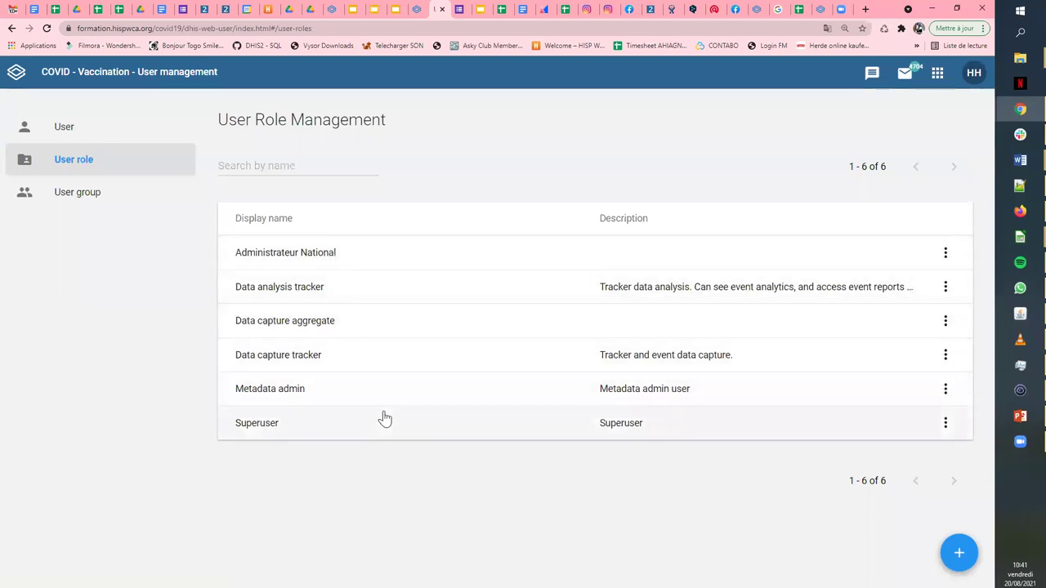
# Start a new user role, name it "Saisie données Tracker", and look over its metadata authorities
pyautogui.click(957, 553)
pyautogui.click(168, 207)
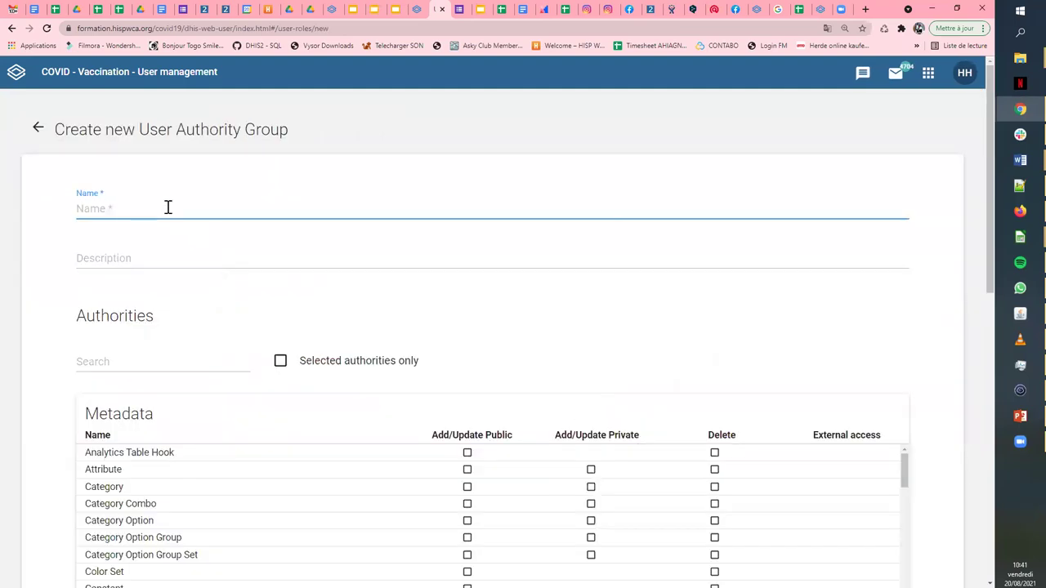
pyautogui.write('Siais')
pyautogui.press('BackSpace')
pyautogui.press('BackSpace')
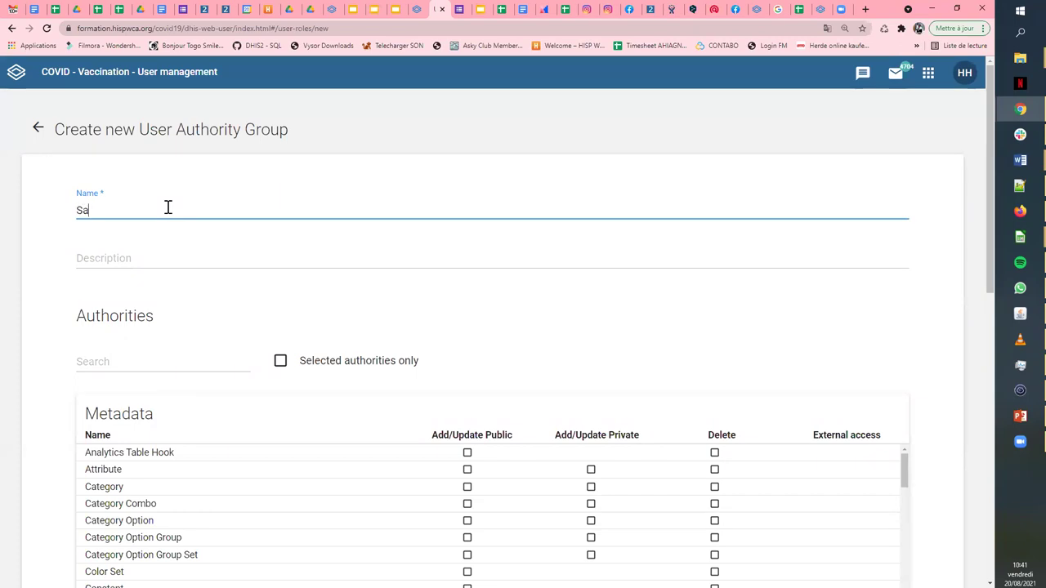
pyautogui.write('sie données Rracker')
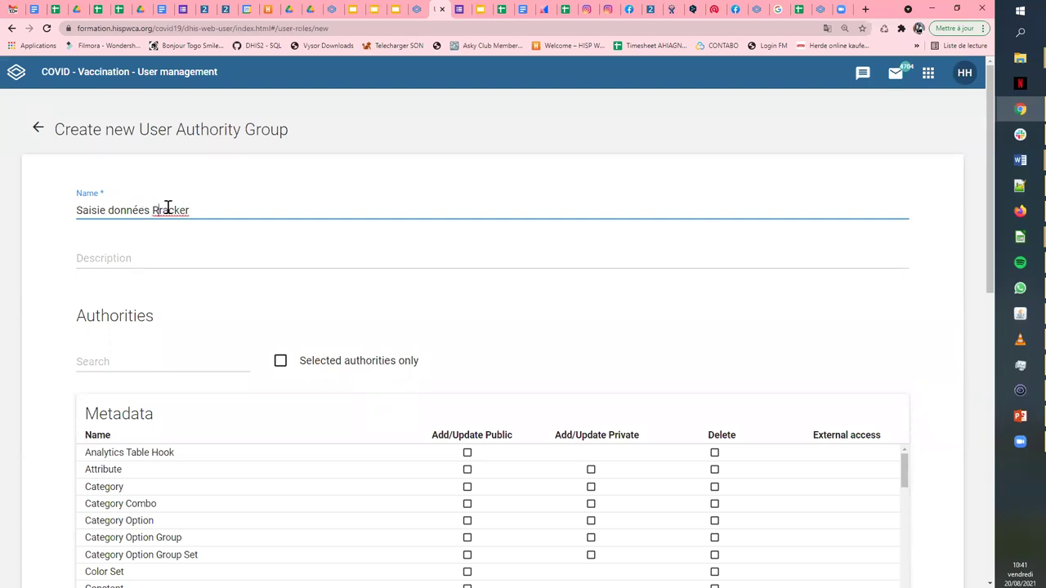
pyautogui.press('BackSpace')
pyautogui.write('T')
pyautogui.scroll(-2, 355, 257)
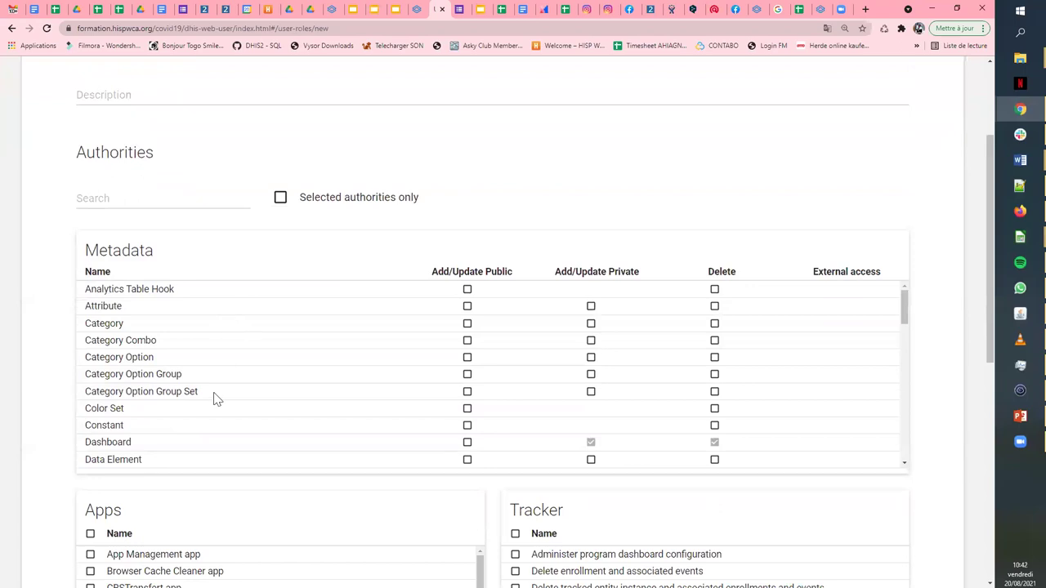
pyautogui.scroll(-1, 219, 350)
pyautogui.scroll(1, 211, 357)
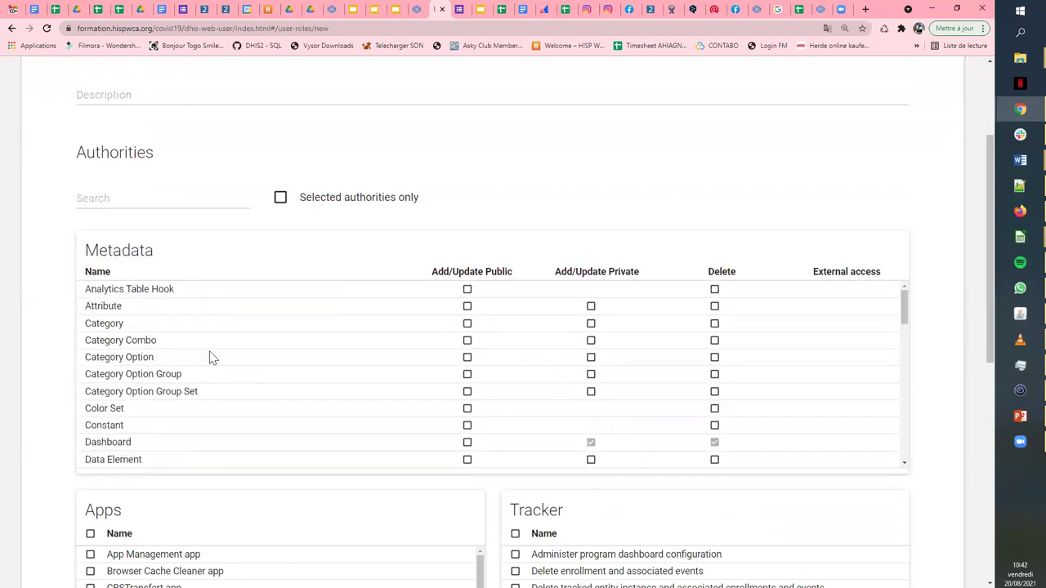
# Grant the new role public add/update authority for the Constant and Data Element metadata
pyautogui.scroll(1, 402, 334)
pyautogui.scroll(-2, 318, 376)
pyautogui.scroll(-1, 58, 389)
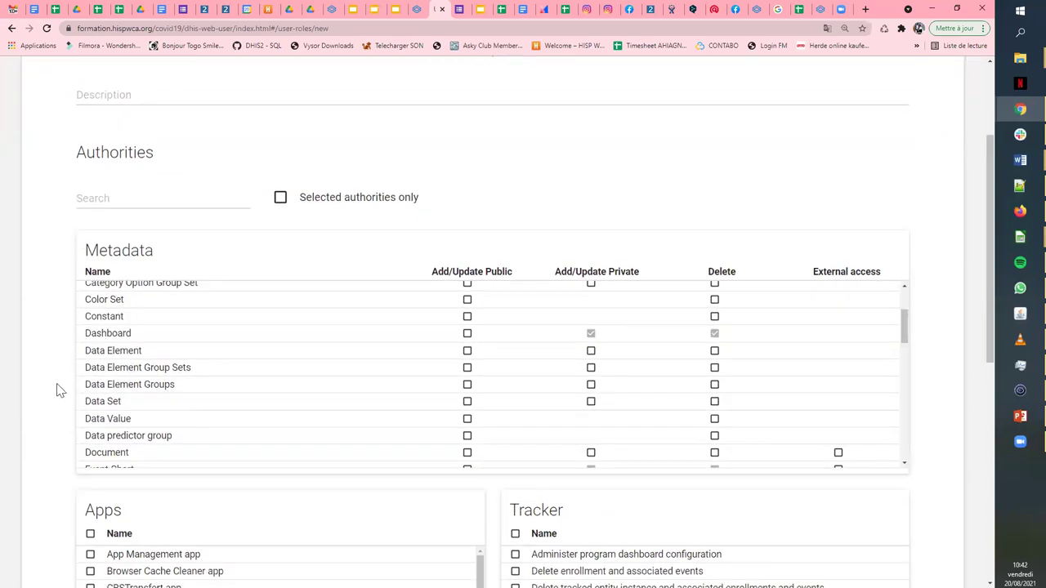
pyautogui.scroll(-2, 57, 339)
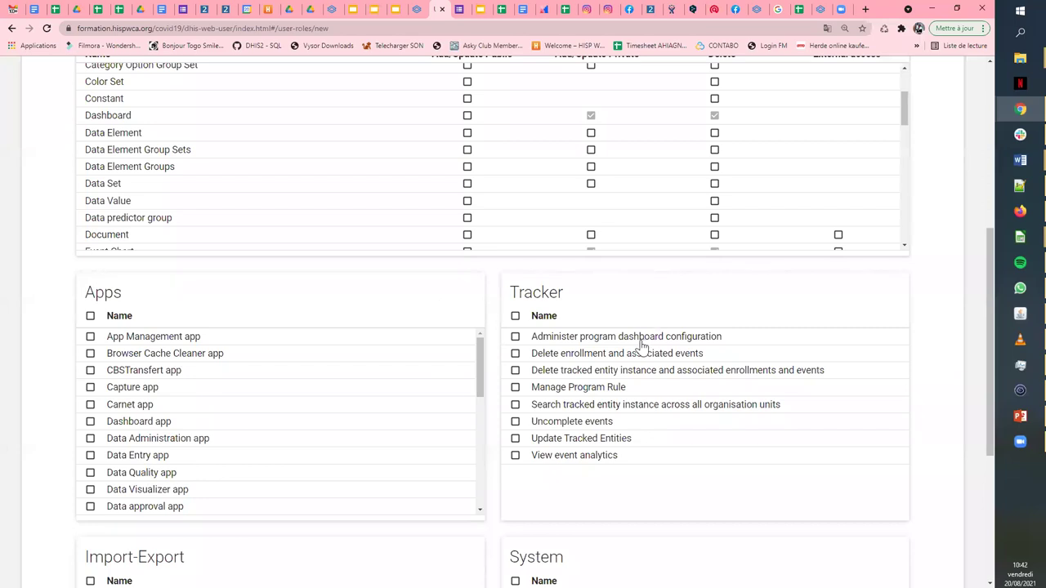
pyautogui.scroll(3, 341, 298)
pyautogui.click(466, 317)
pyautogui.click(467, 351)
pyautogui.scroll(-1, 107, 401)
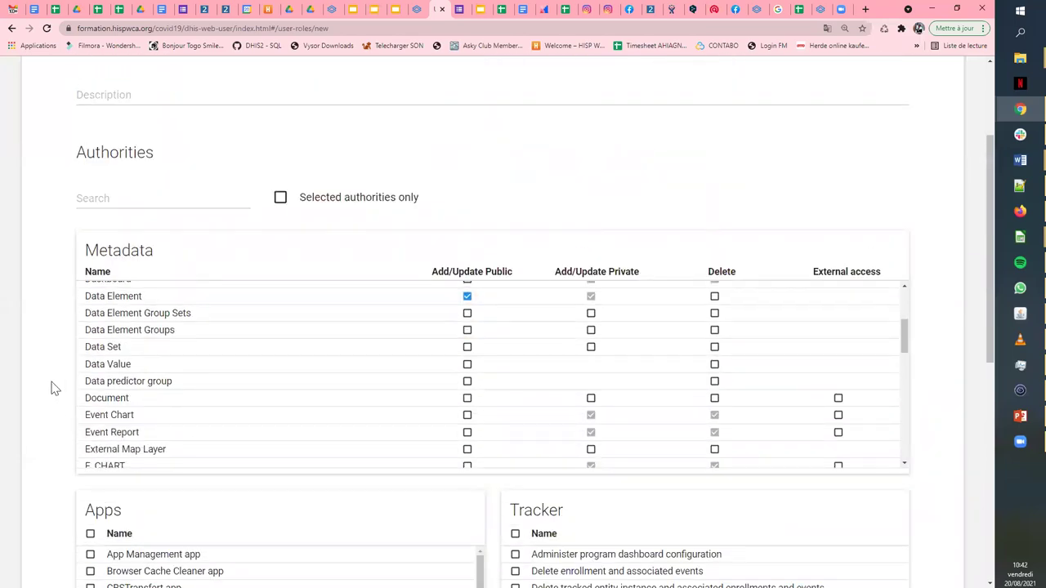
# Look over the role's app, tracker and import-export authorities, and grant the system authority All (Full authority)
pyautogui.scroll(-5, 50, 378)
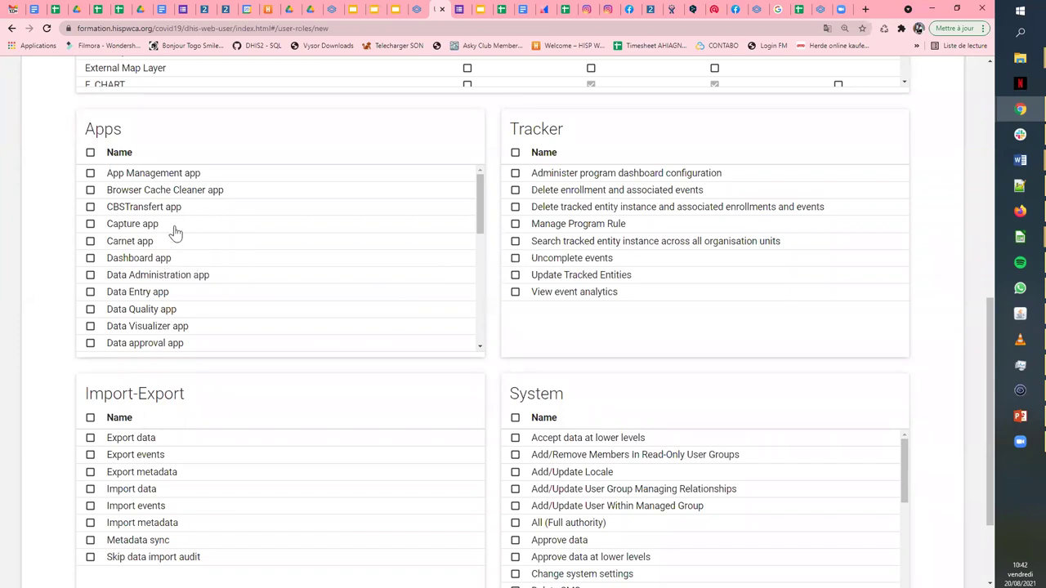
pyautogui.scroll(-3, 175, 234)
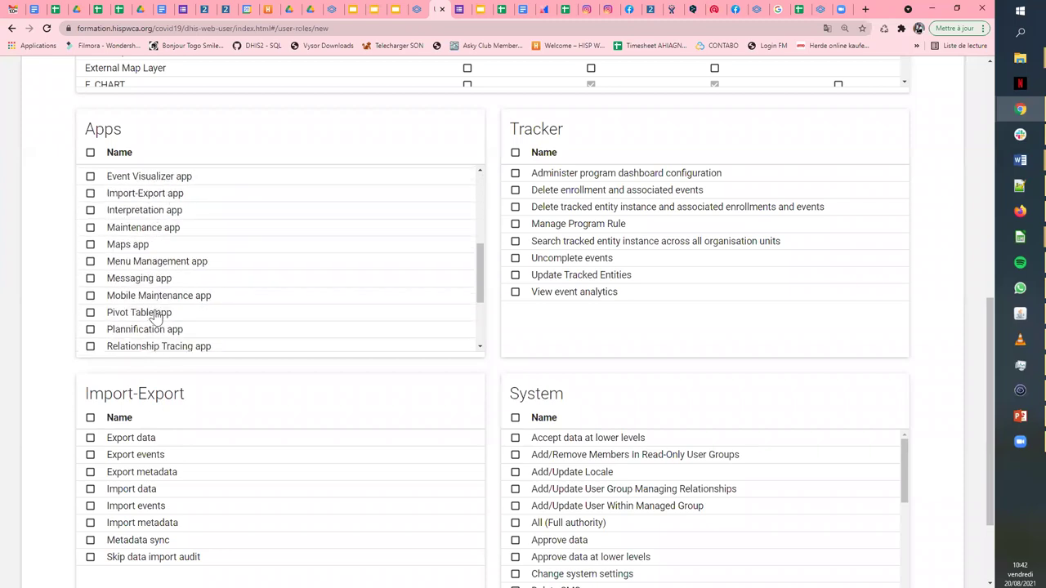
pyautogui.scroll(-1, 427, 368)
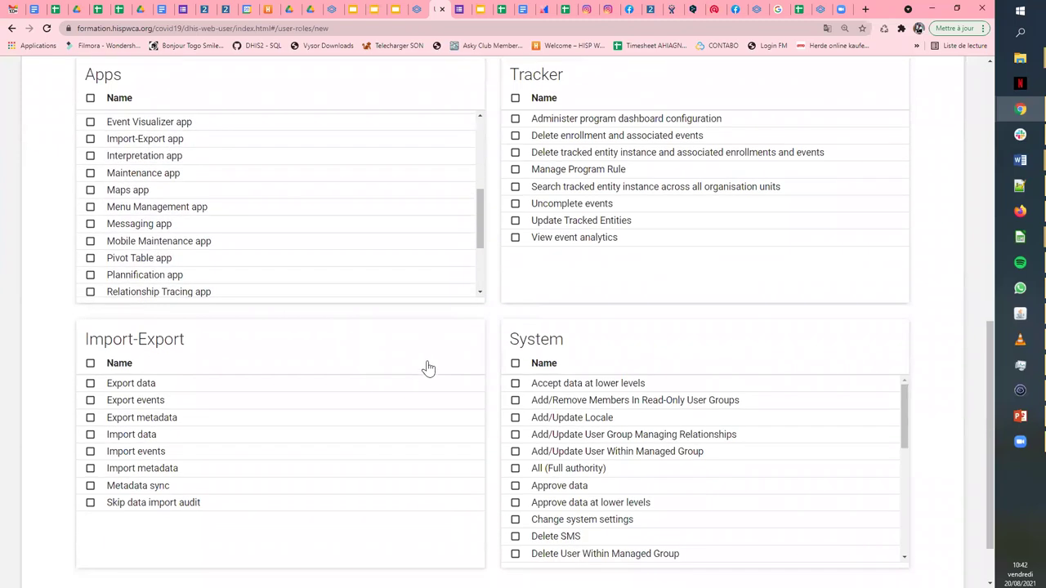
pyautogui.scroll(-1, 448, 331)
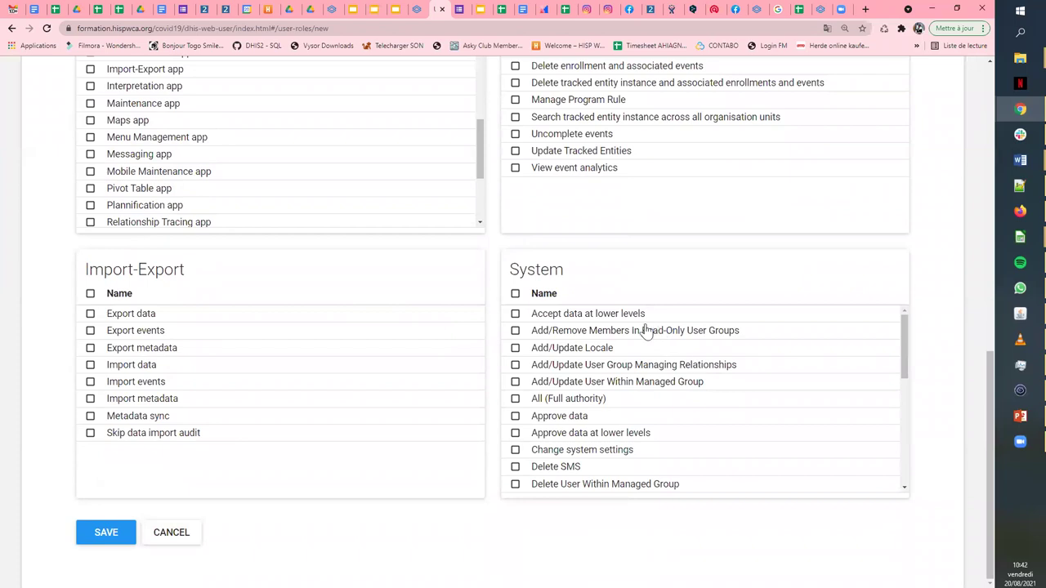
pyautogui.scroll(-1, 603, 318)
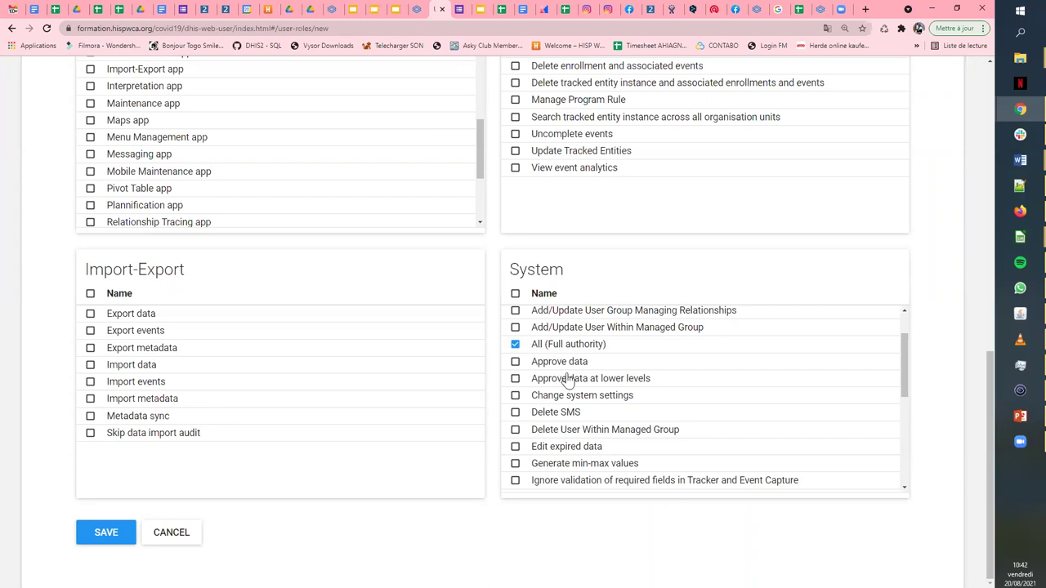
pyautogui.scroll(1, 555, 365)
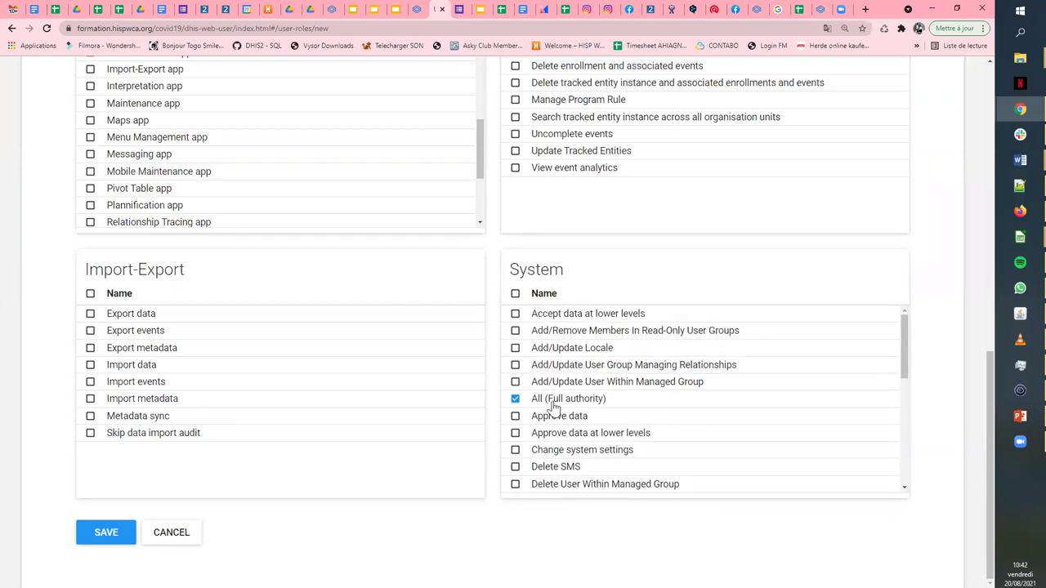
# Review the role's authorities across all sections and discard the new user role without saving it
pyautogui.scroll(4, 670, 269)
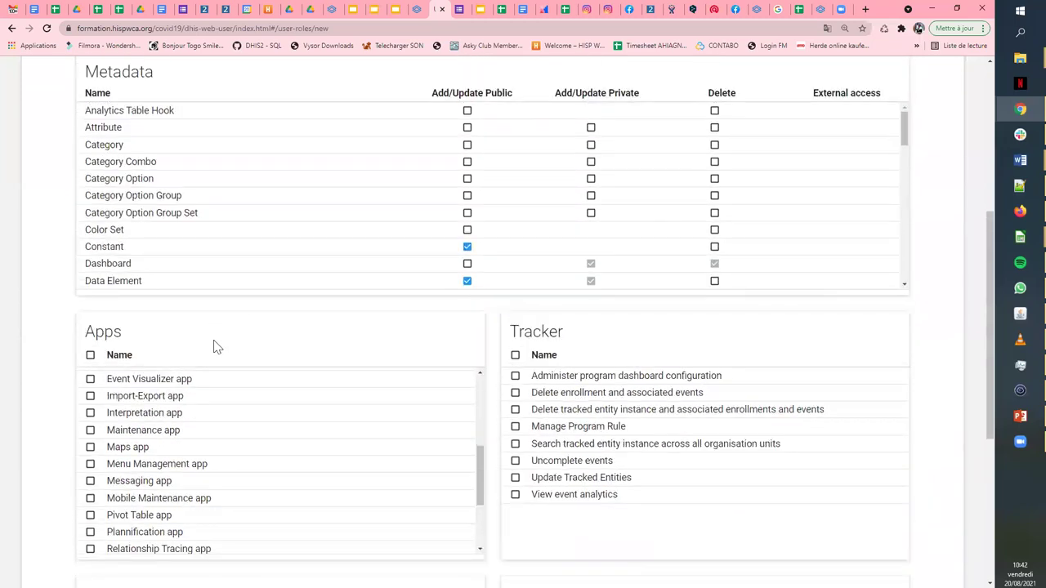
pyautogui.scroll(4, 227, 338)
pyautogui.scroll(-4, 253, 286)
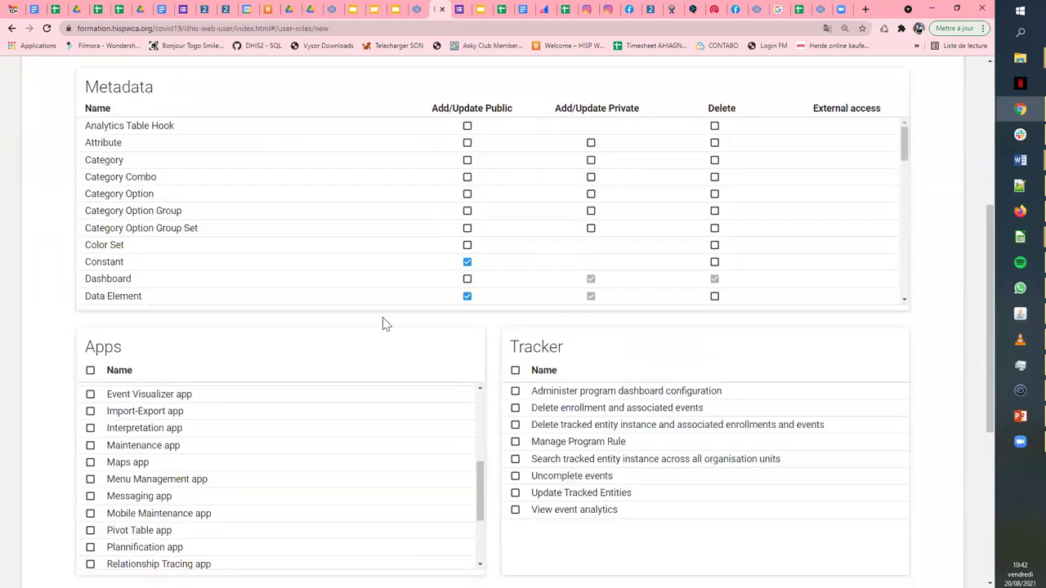
pyautogui.scroll(-3, 400, 304)
pyautogui.scroll(-3, 346, 372)
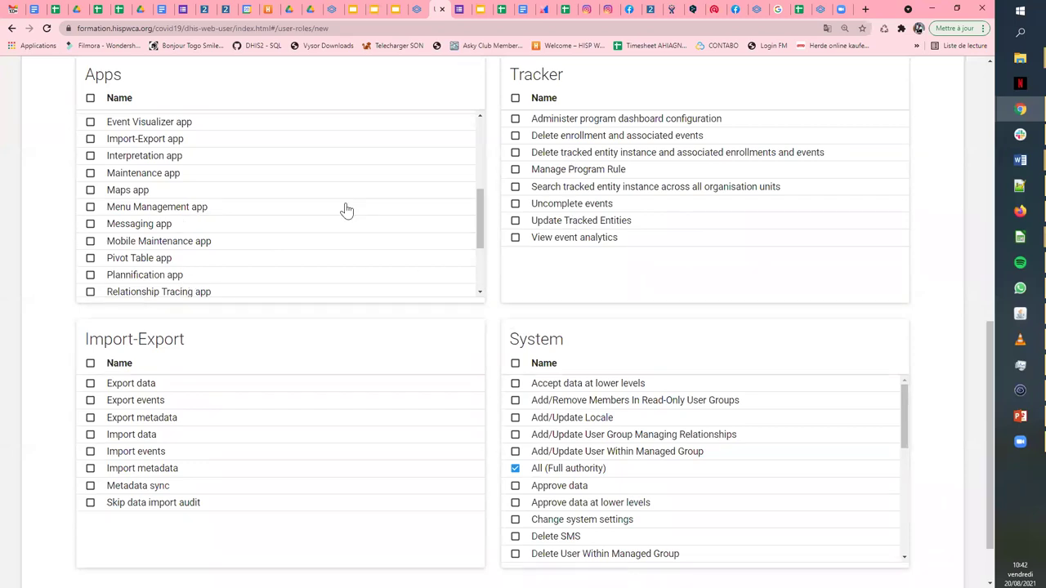
pyautogui.scroll(-3, 346, 211)
pyautogui.scroll(-1, 198, 402)
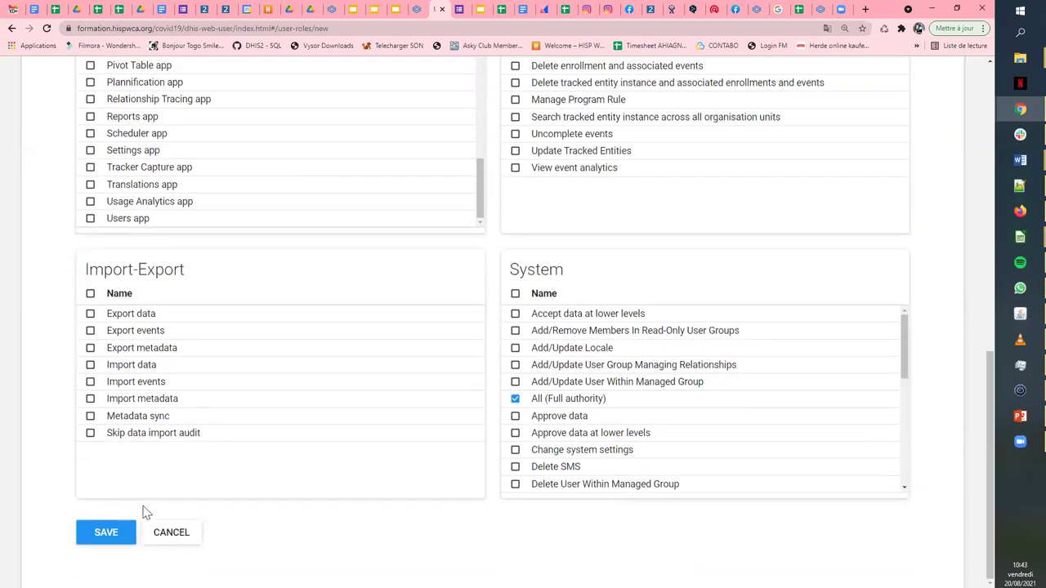
pyautogui.click(110, 536)
pyautogui.click(154, 546)
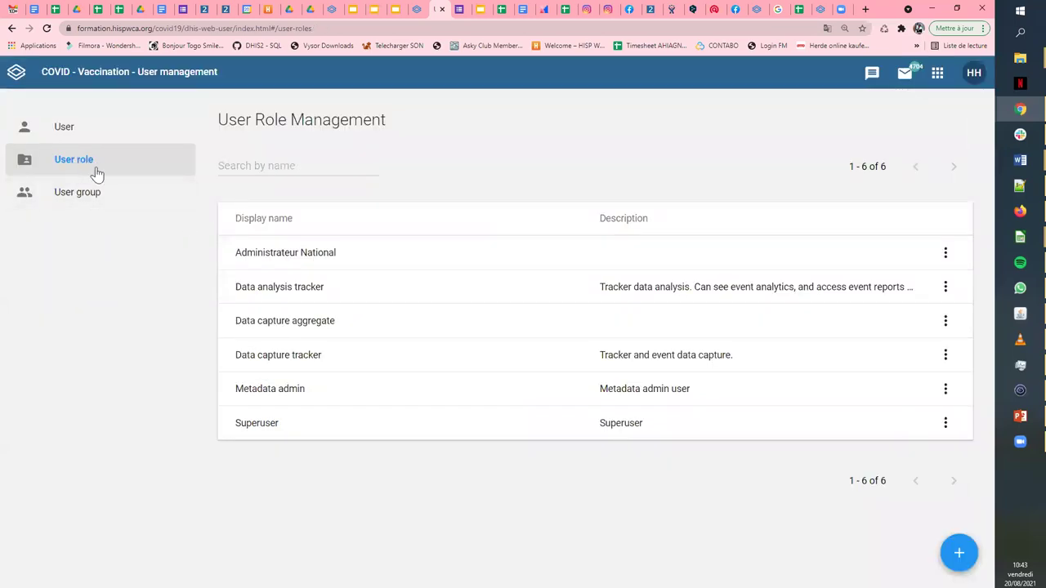
# Start a new user, look over its fields, additional options and available user groups, and return to the user list without saving
pyautogui.click(73, 129)
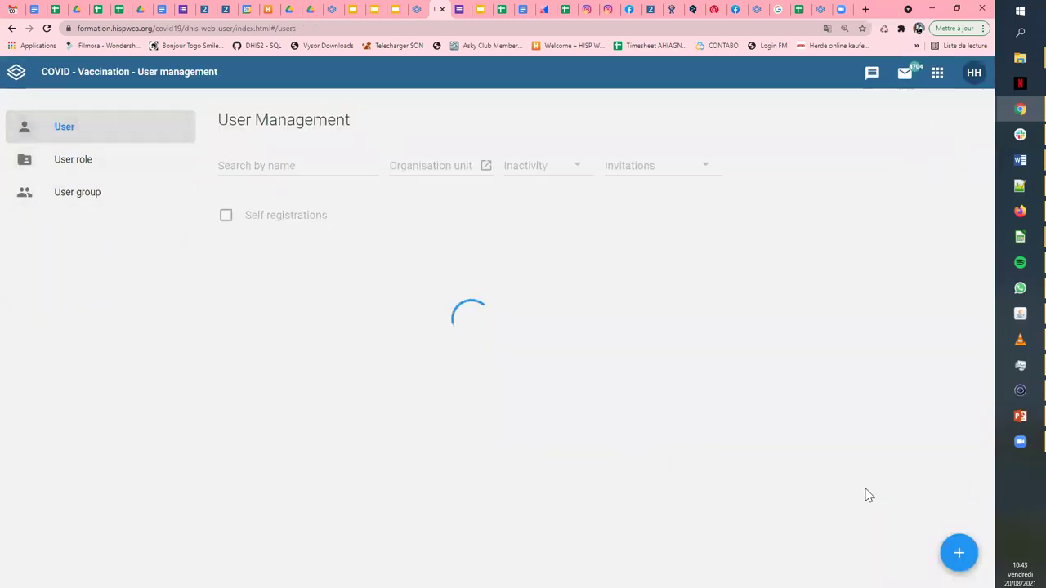
pyautogui.click(962, 558)
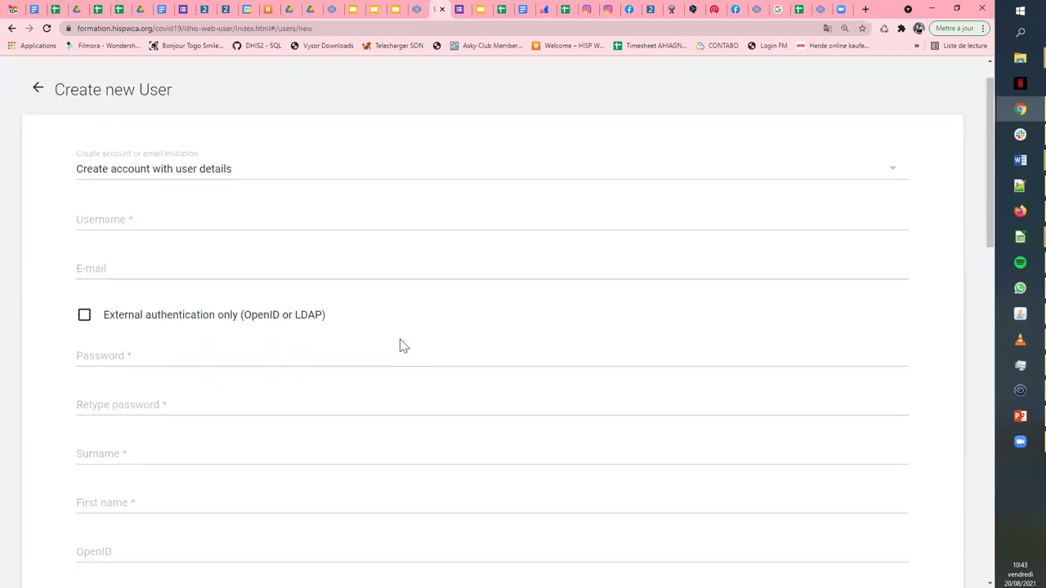
pyautogui.scroll(-4, 399, 345)
pyautogui.scroll(-9, 400, 346)
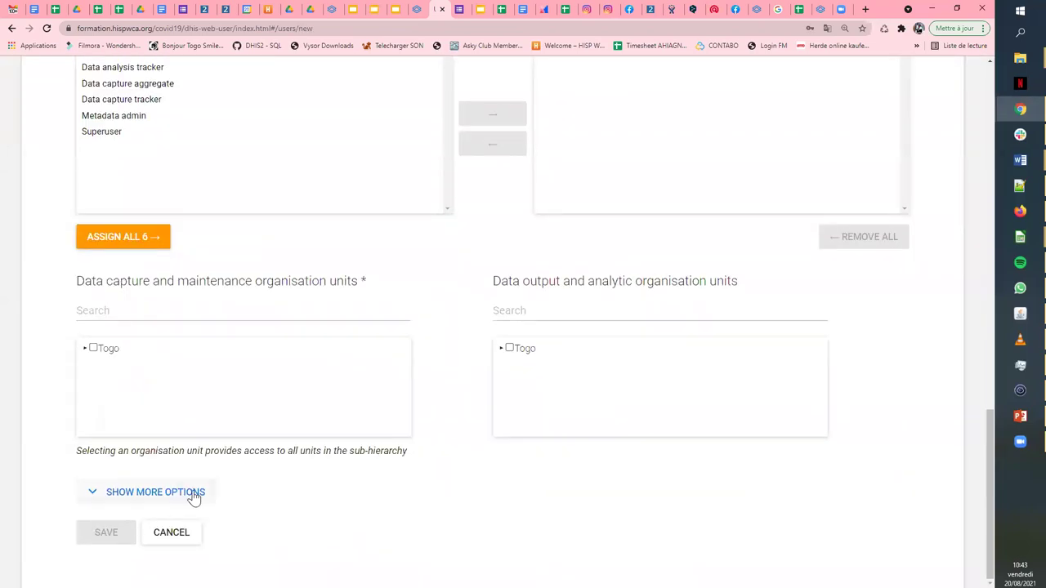
pyautogui.click(191, 495)
pyautogui.scroll(-5, 366, 374)
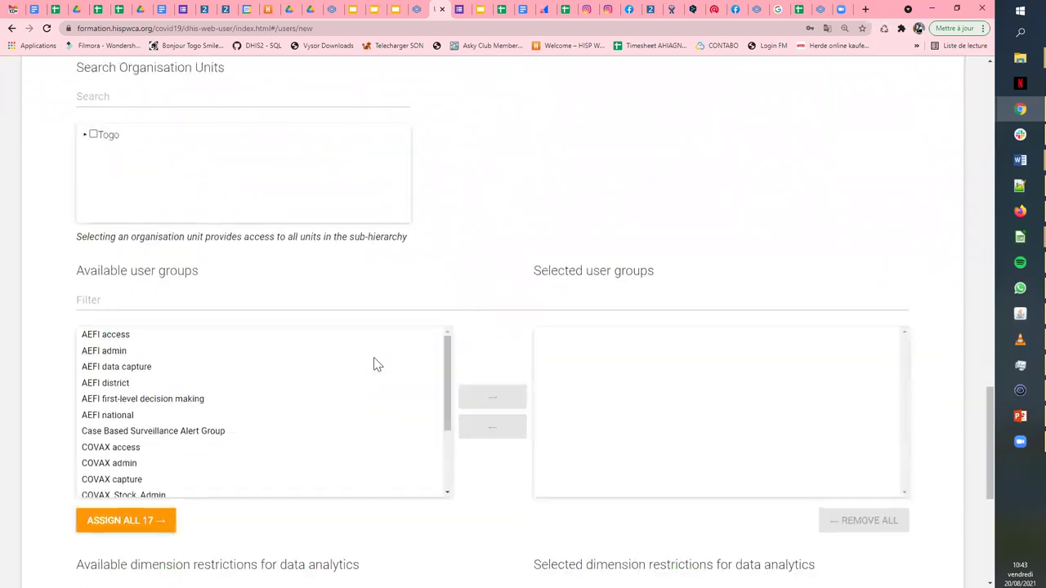
pyautogui.scroll(-2, 130, 372)
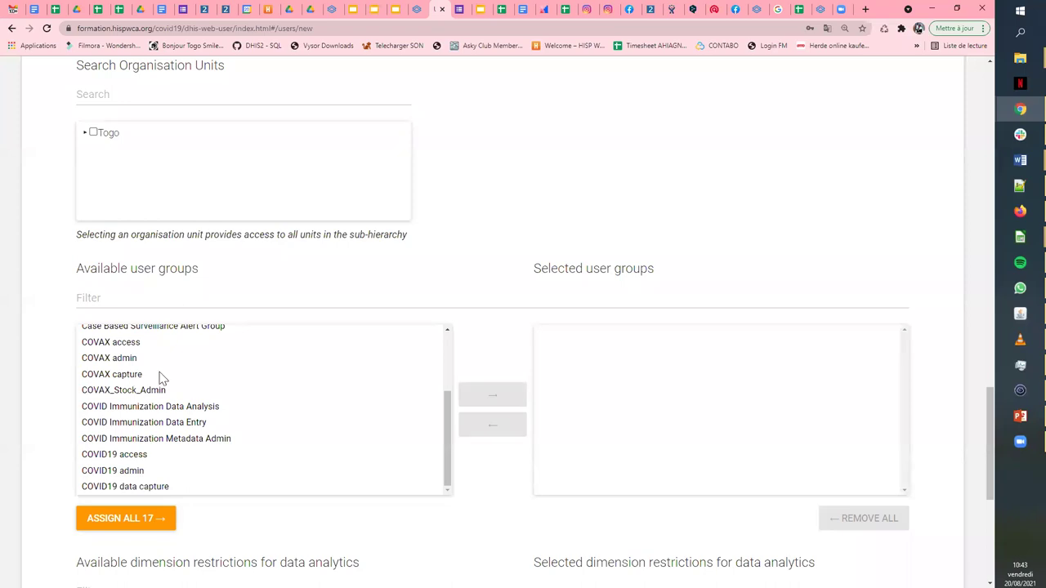
pyautogui.scroll(20, 205, 342)
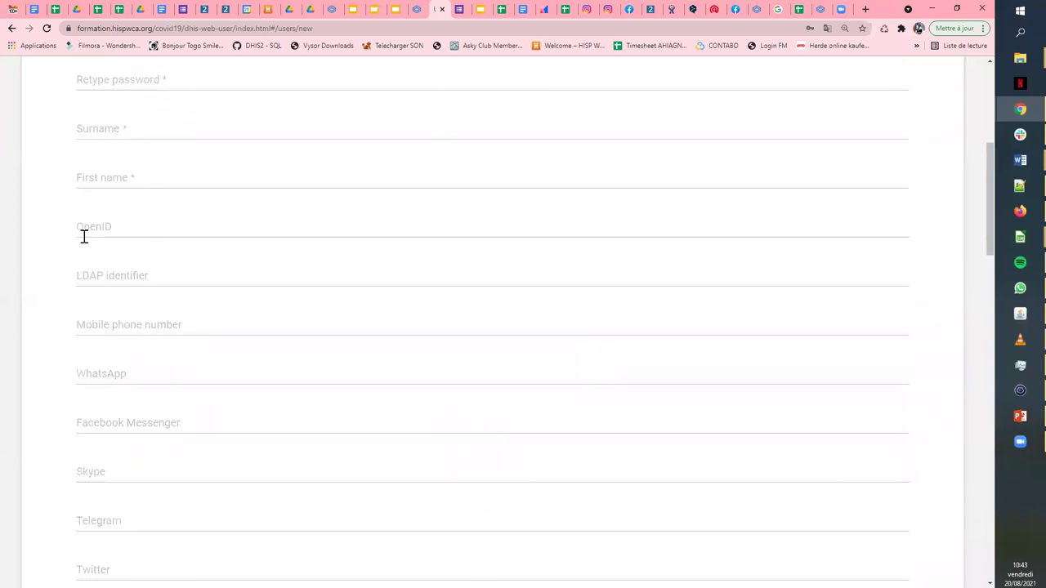
pyautogui.click(35, 128)
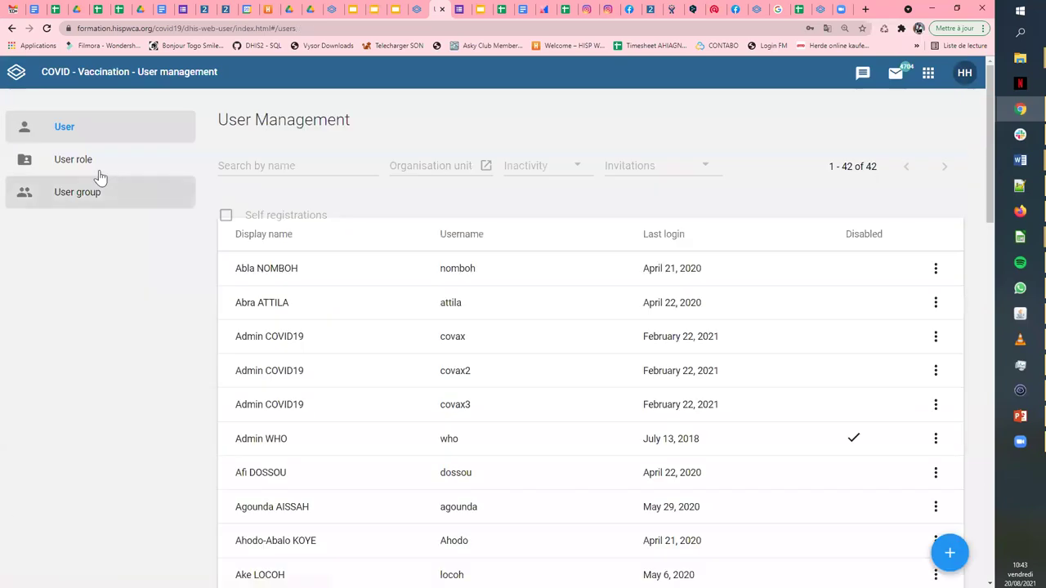
# Open the list of user groups and start a new user group
pyautogui.click(82, 203)
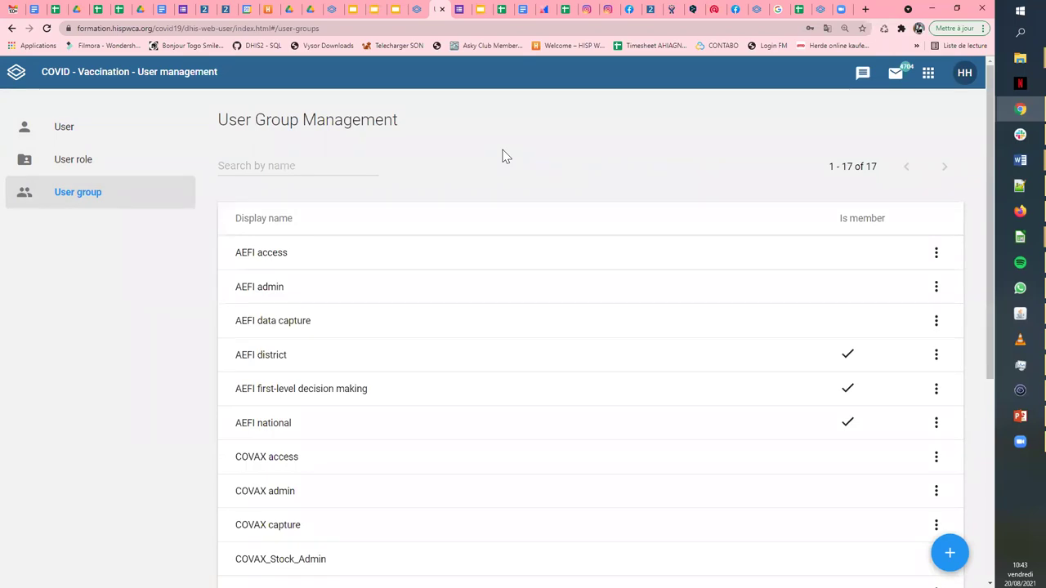
pyautogui.click(306, 169)
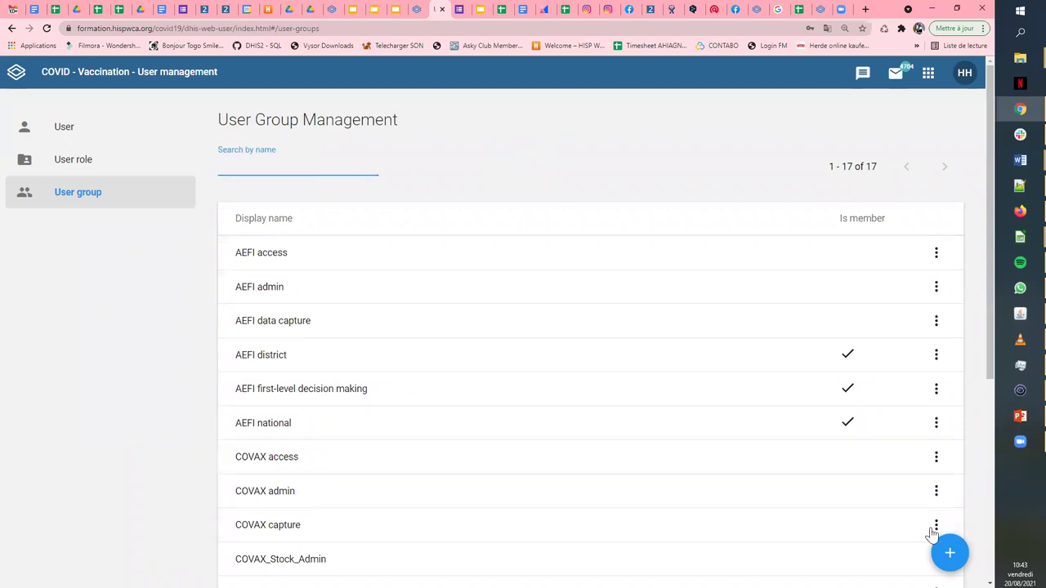
pyautogui.click(948, 553)
pyautogui.scroll(-2, 289, 259)
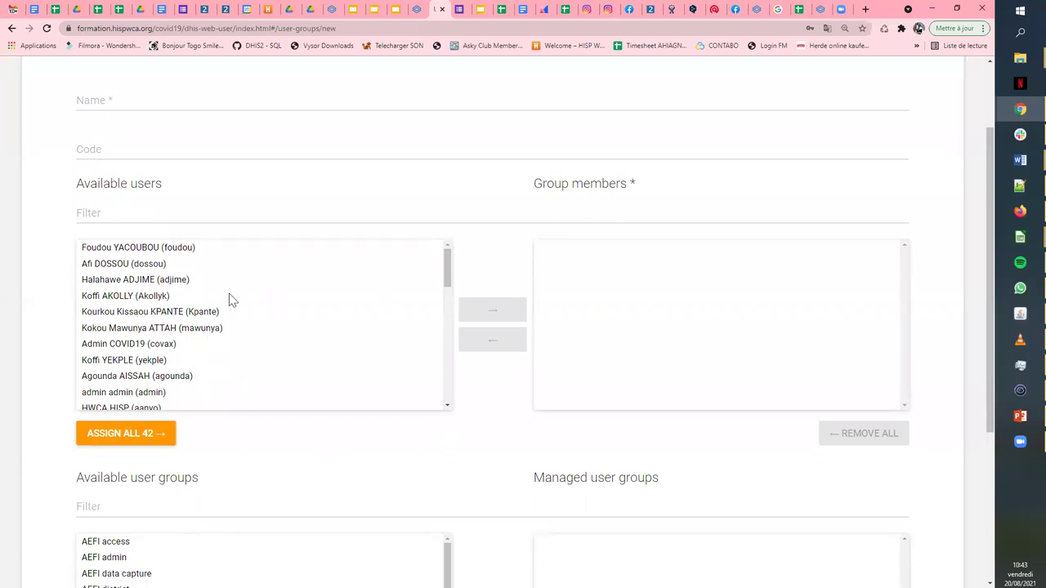
# Examine the new group's name field, available users and manageable user groups, and cancel the group's creation
pyautogui.scroll(2, 226, 295)
pyautogui.scroll(-3, 197, 236)
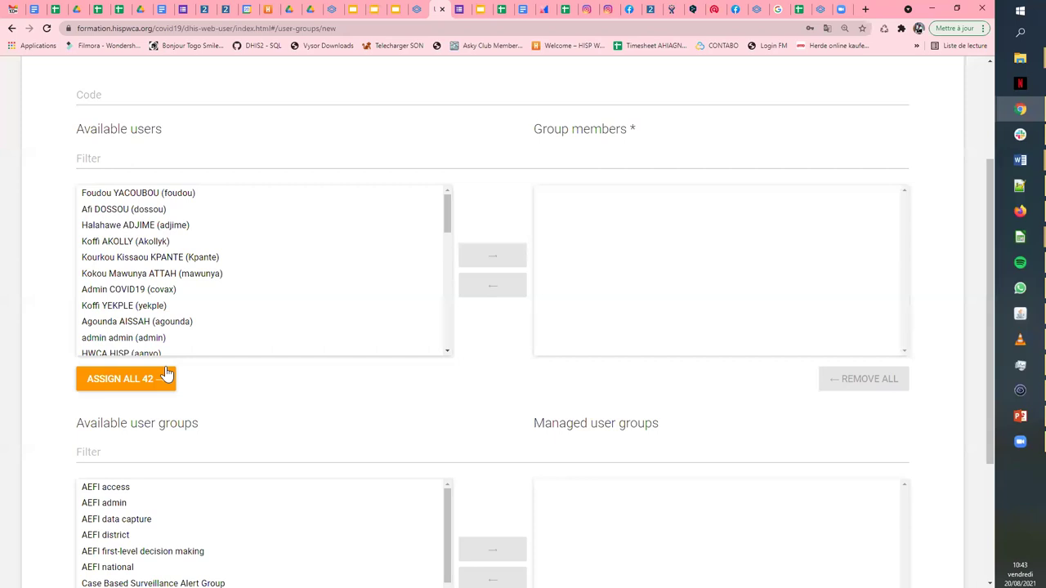
pyautogui.scroll(-2, 151, 249)
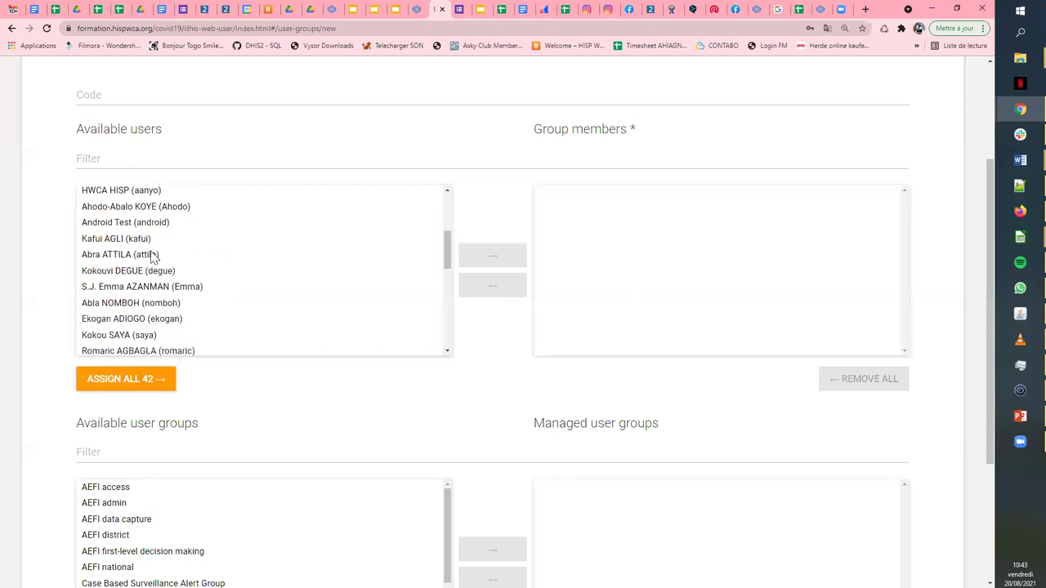
pyautogui.scroll(-6, 151, 256)
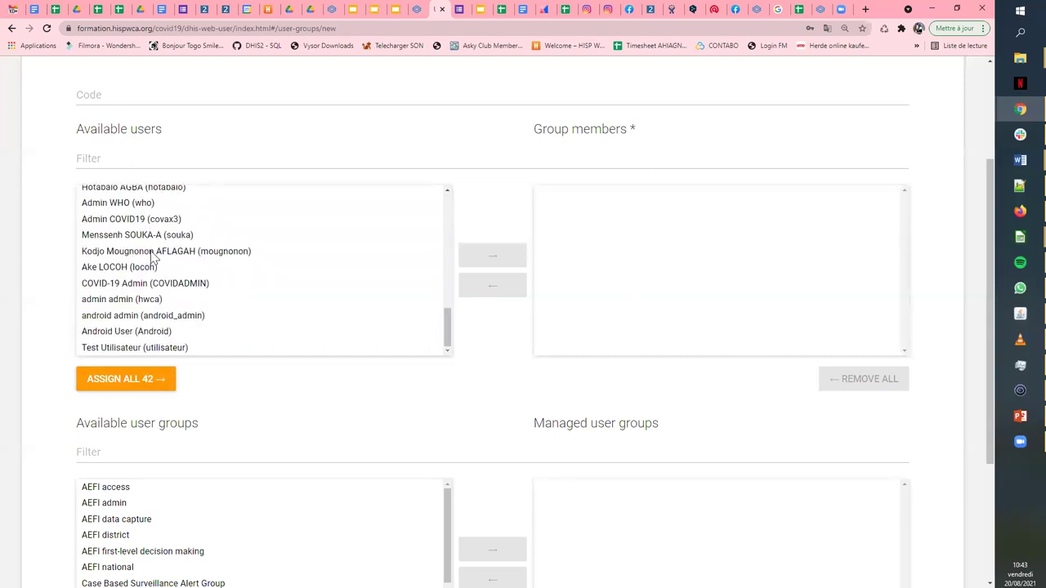
pyautogui.scroll(8, 151, 257)
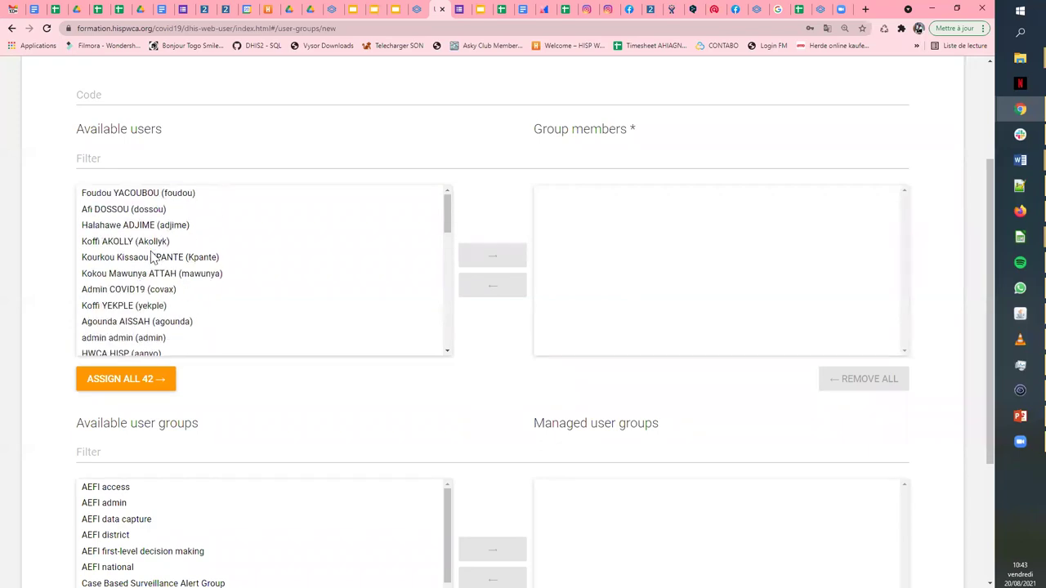
pyautogui.scroll(2, 498, 322)
pyautogui.click(197, 218)
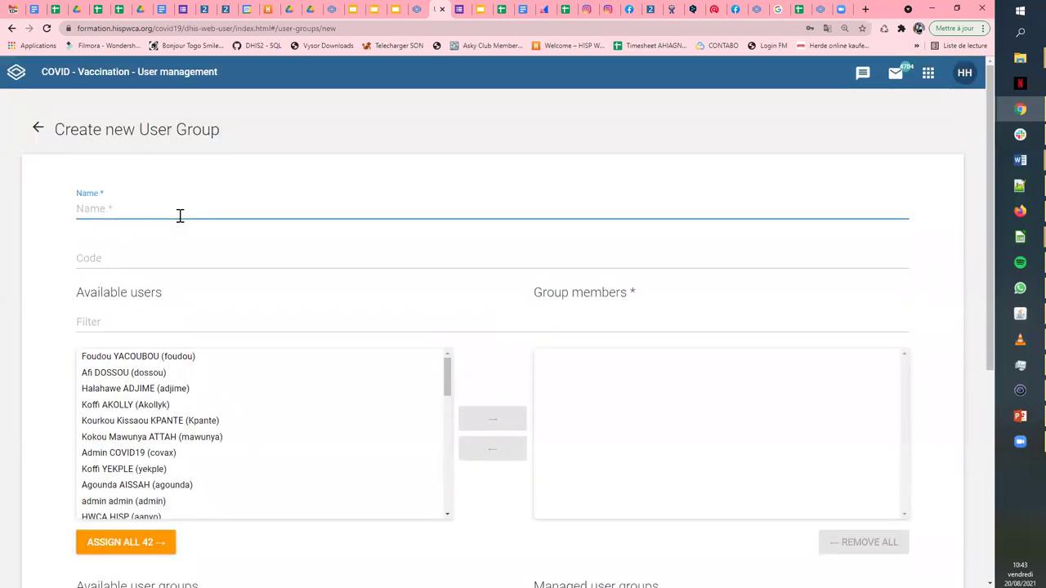
pyautogui.scroll(-5, 354, 257)
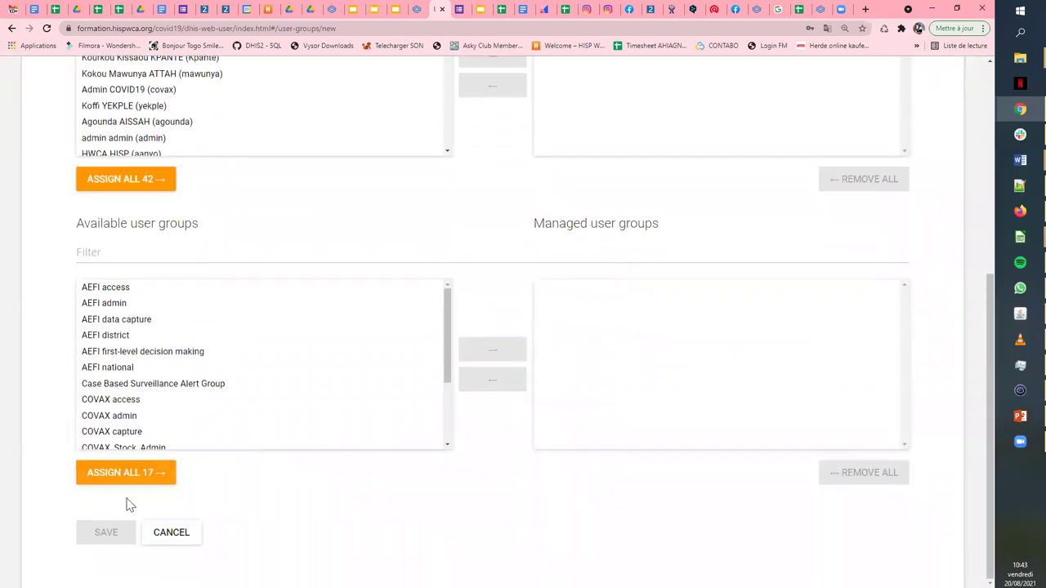
pyautogui.click(171, 532)
pyautogui.scroll(4, 348, 334)
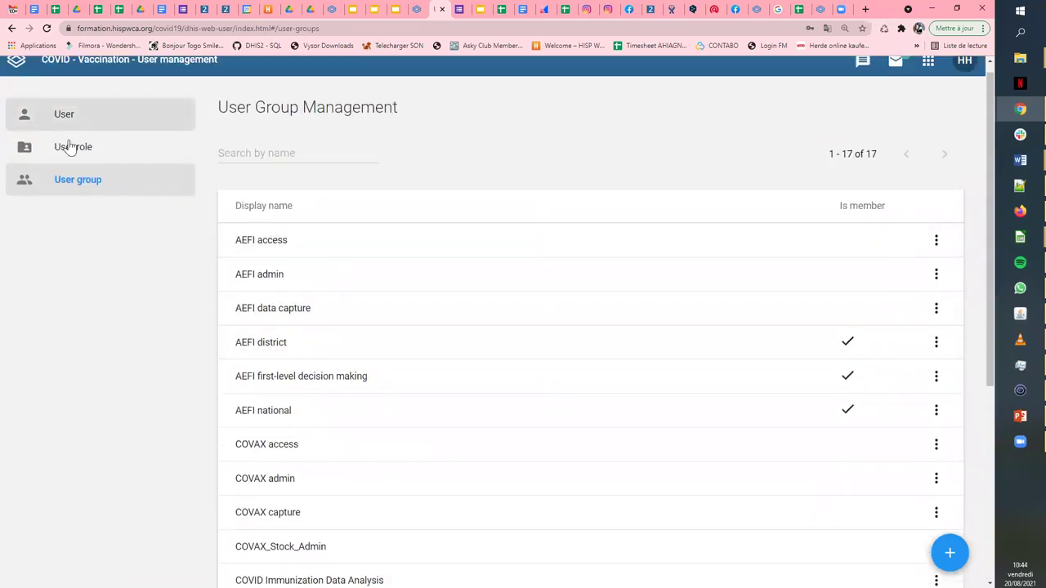
pyautogui.scroll(1, 539, 192)
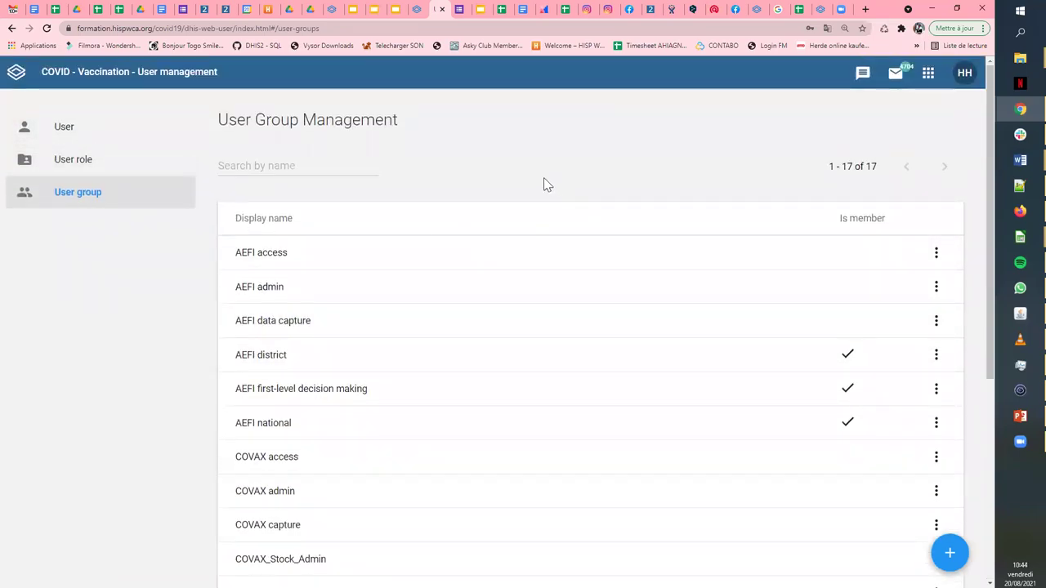
# Look through the full list of available apps from the user group page
pyautogui.click(929, 77)
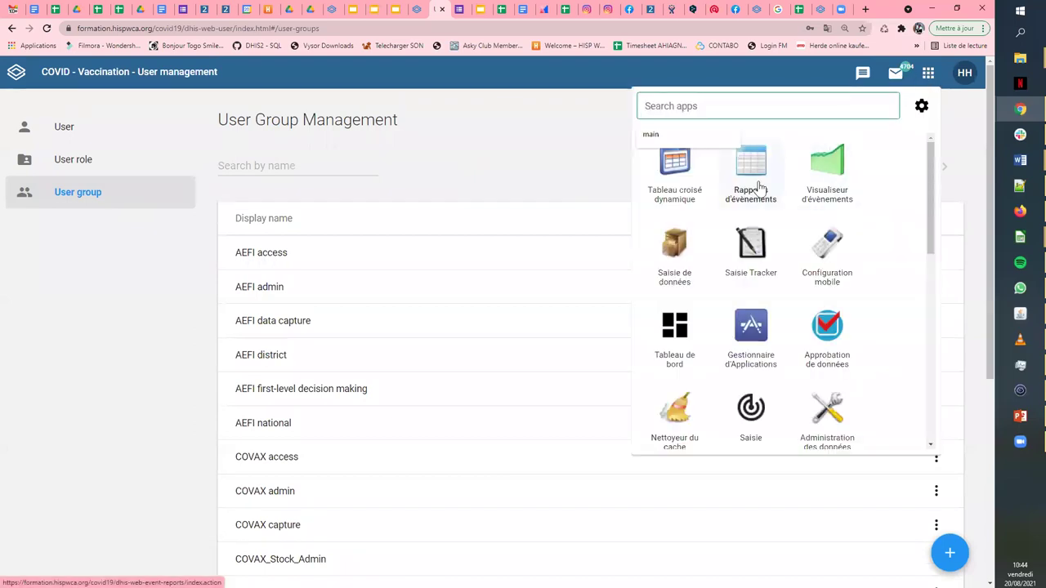
pyautogui.scroll(-2, 760, 188)
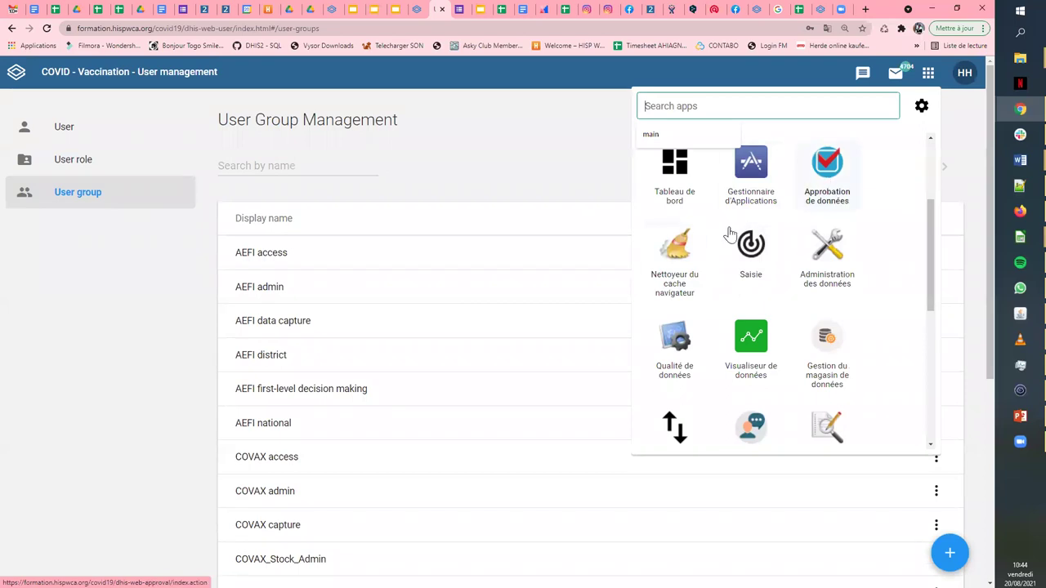
pyautogui.scroll(-1, 772, 209)
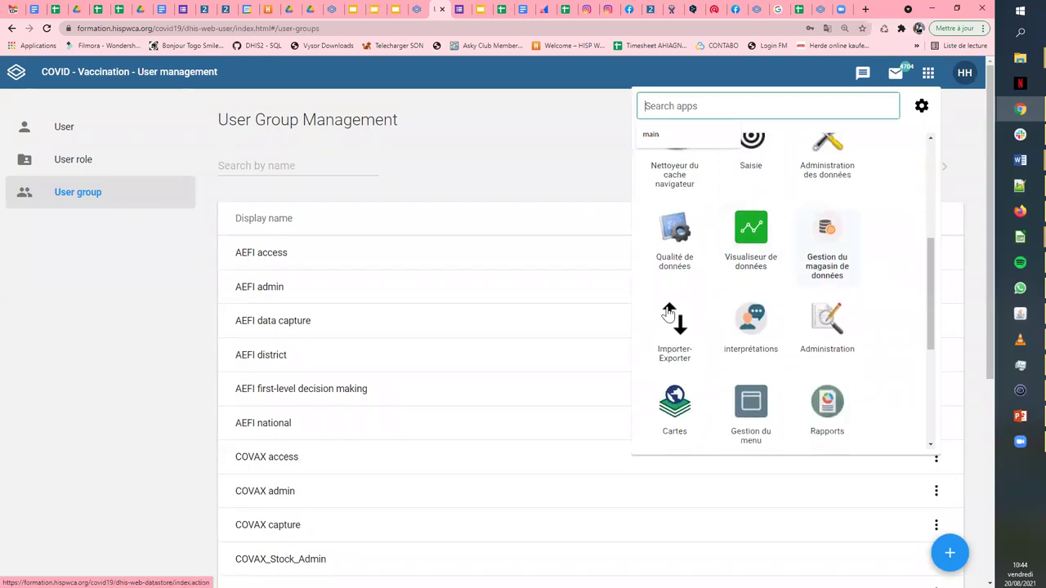
pyautogui.scroll(-1, 753, 239)
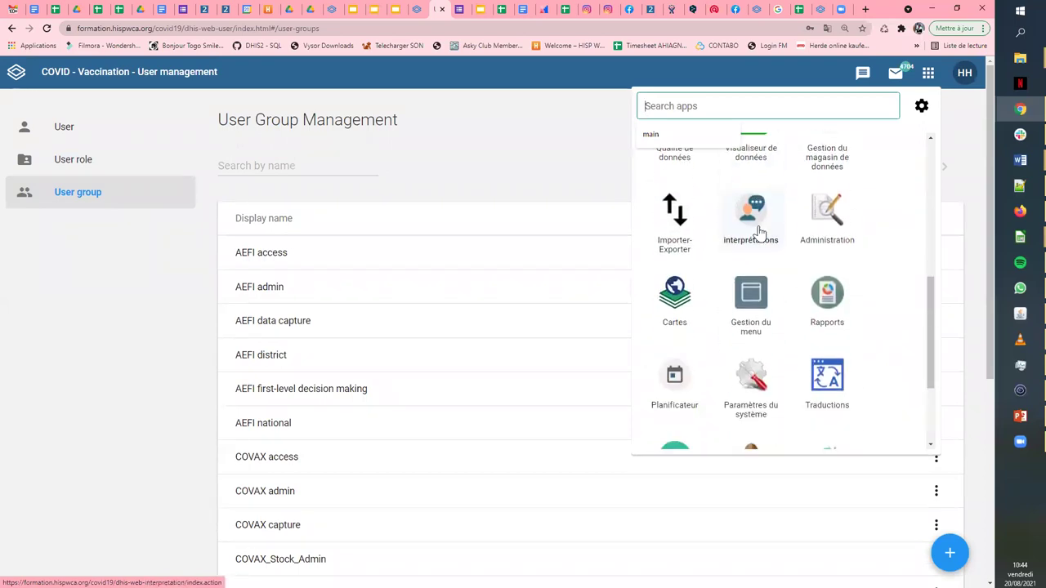
pyautogui.scroll(-1, 797, 359)
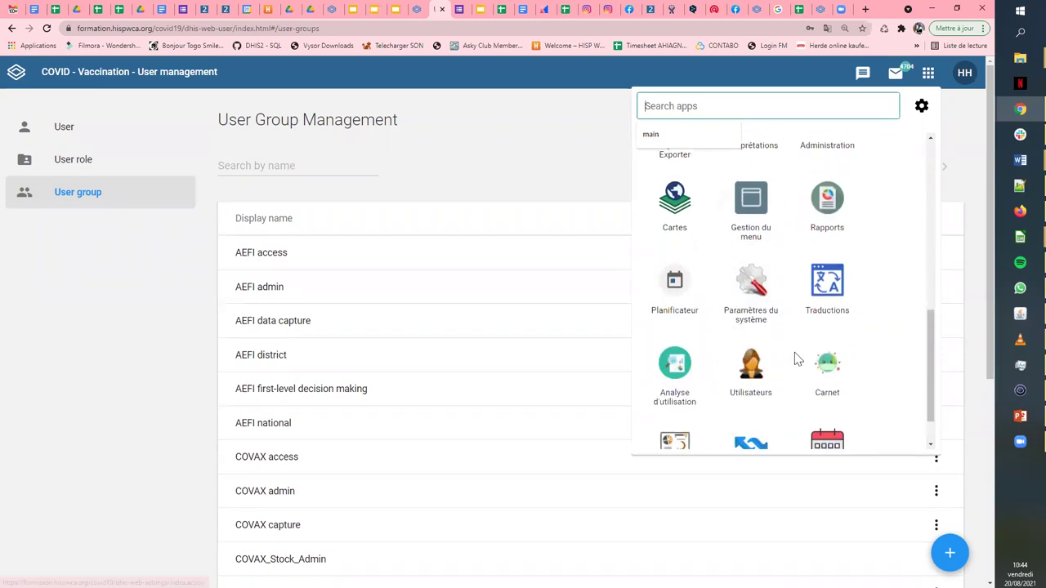
pyautogui.scroll(-1, 784, 359)
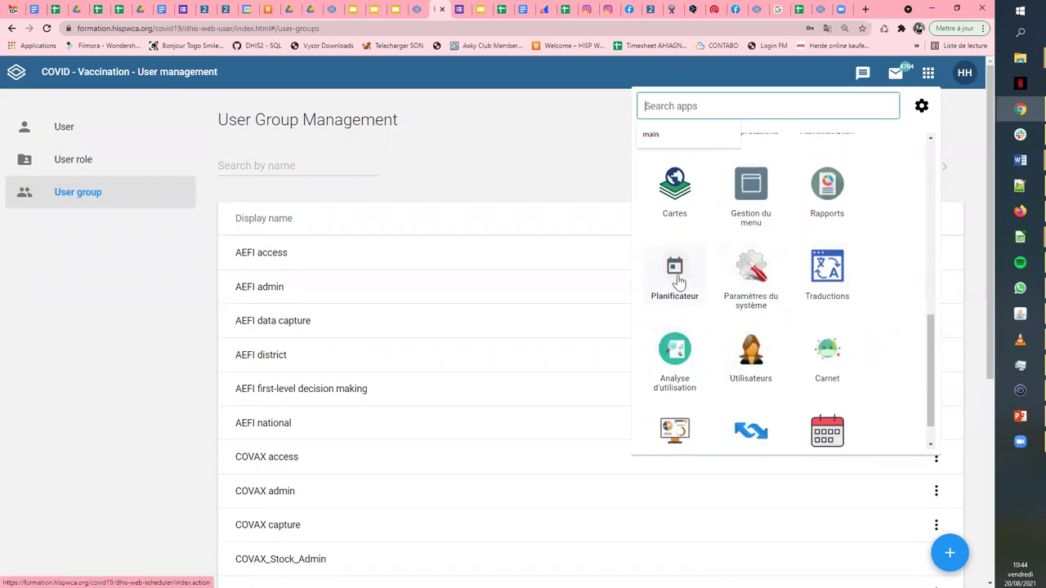
pyautogui.scroll(-1, 843, 264)
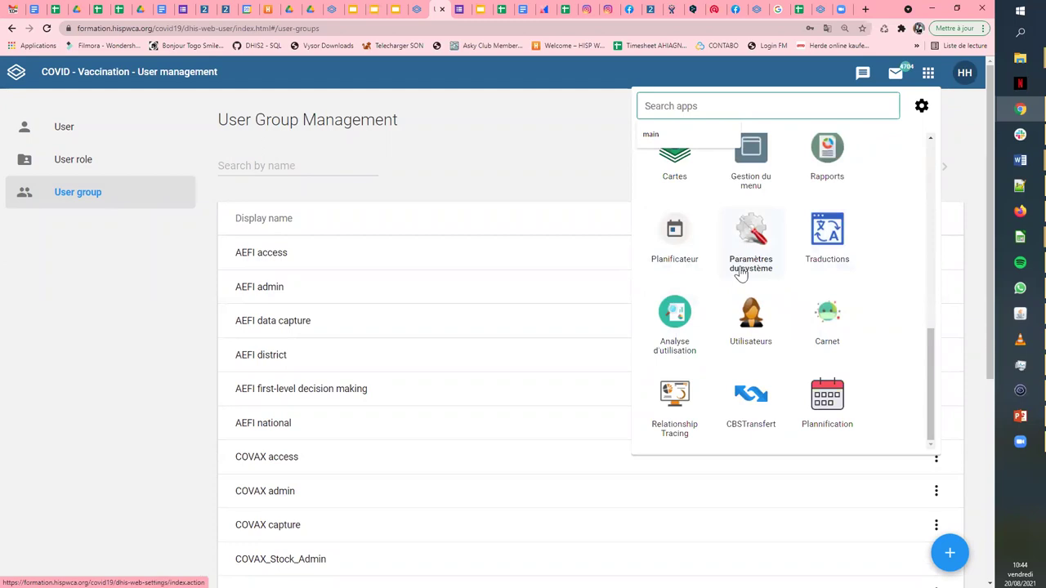
pyautogui.scroll(4, 740, 274)
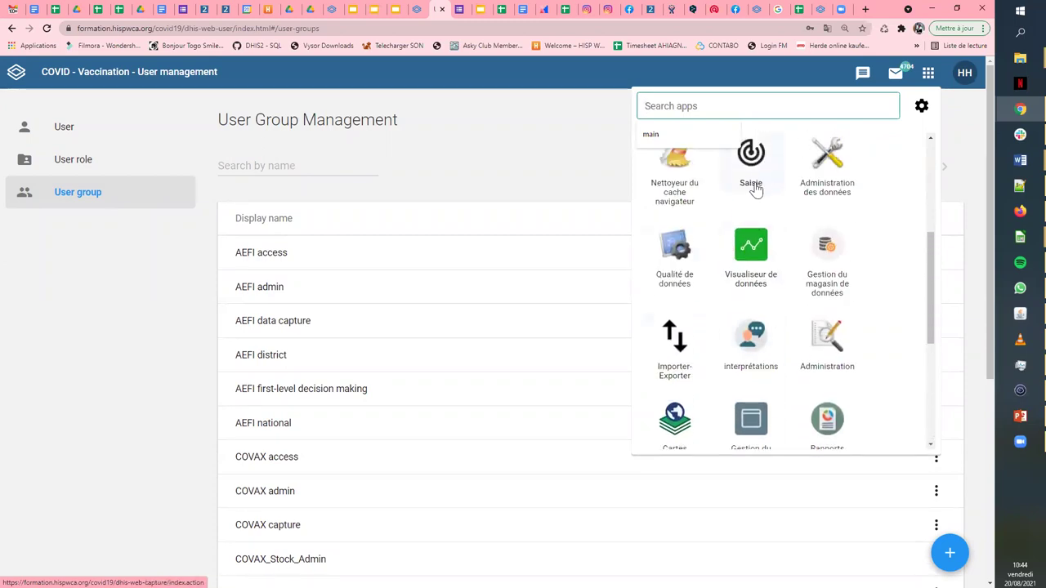
pyautogui.scroll(2, 756, 189)
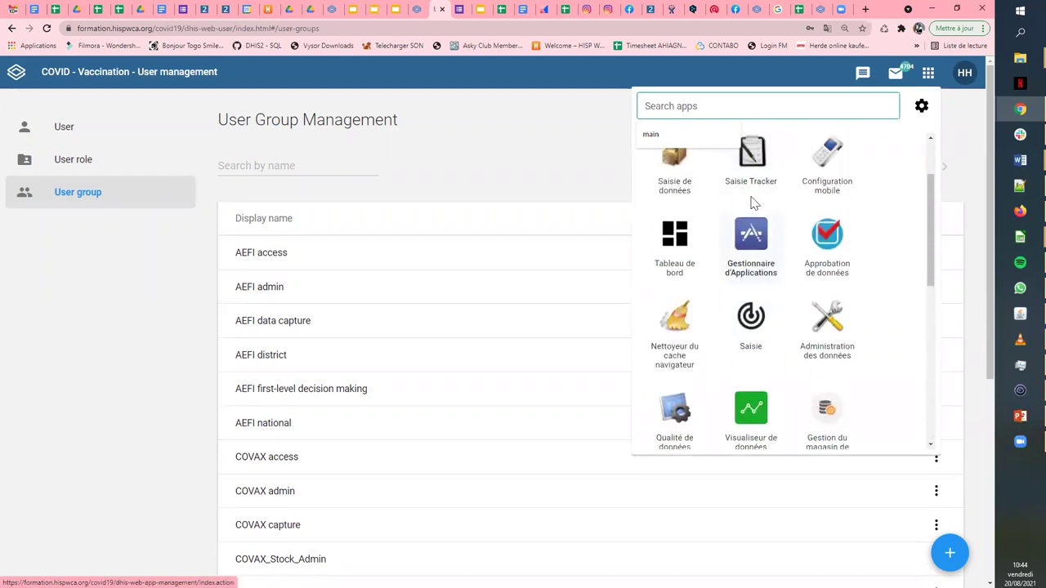
pyautogui.scroll(2, 745, 190)
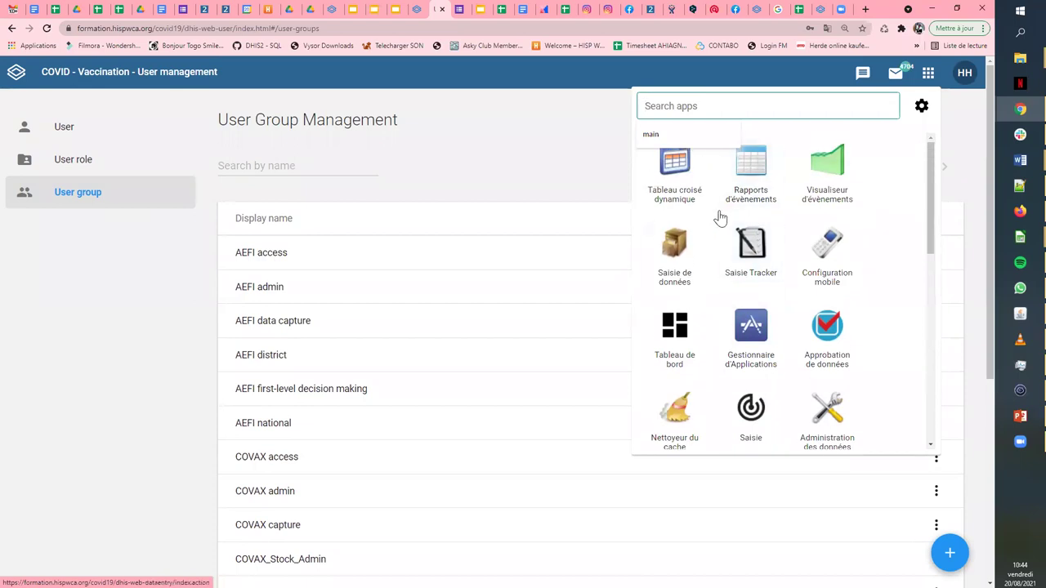
pyautogui.scroll(-1, 711, 229)
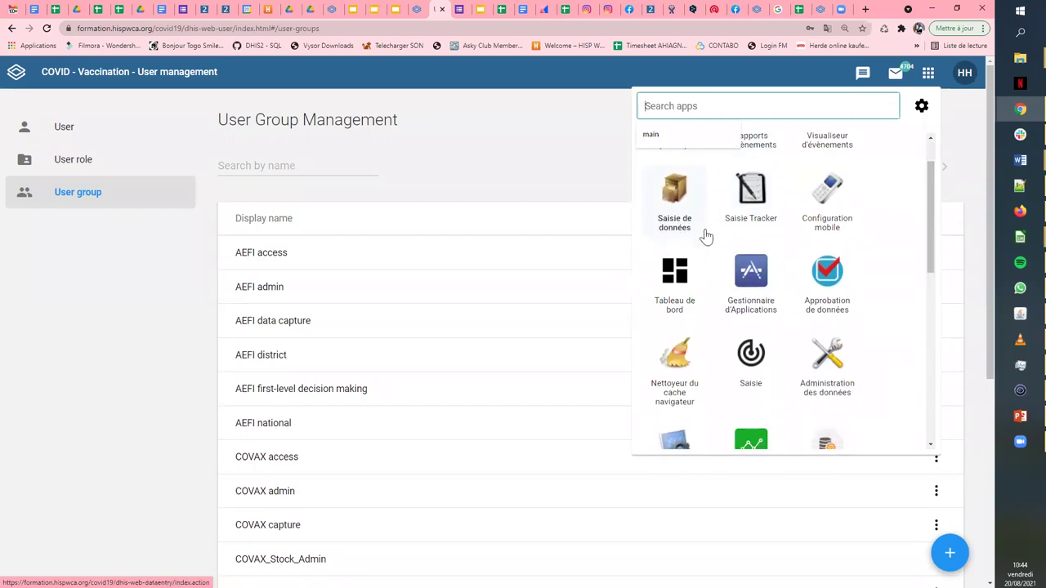
pyautogui.scroll(1, 706, 236)
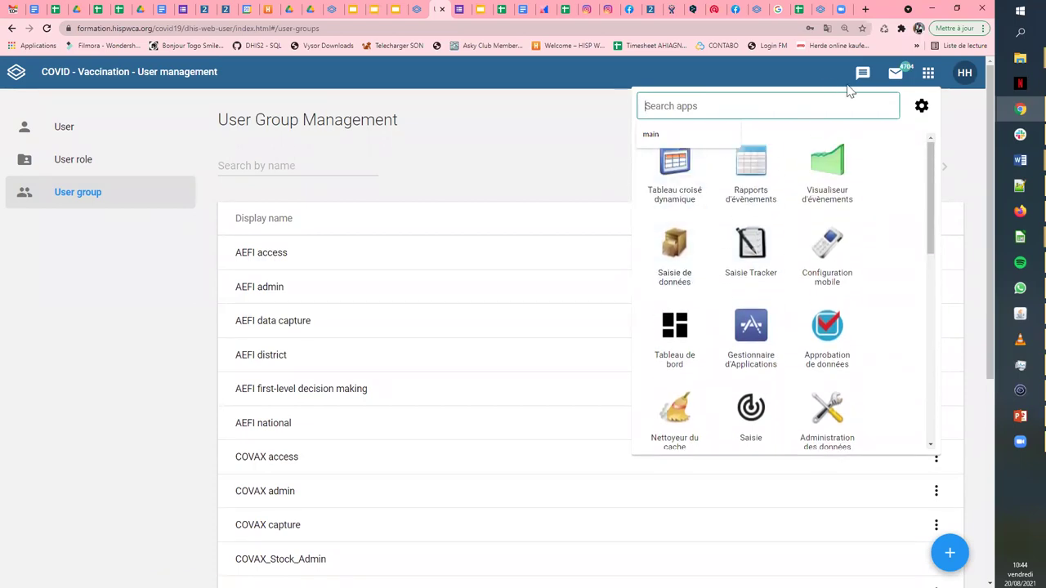
# Return to the dashboard, reopen the Users app and show the list of users
pyautogui.click(19, 72)
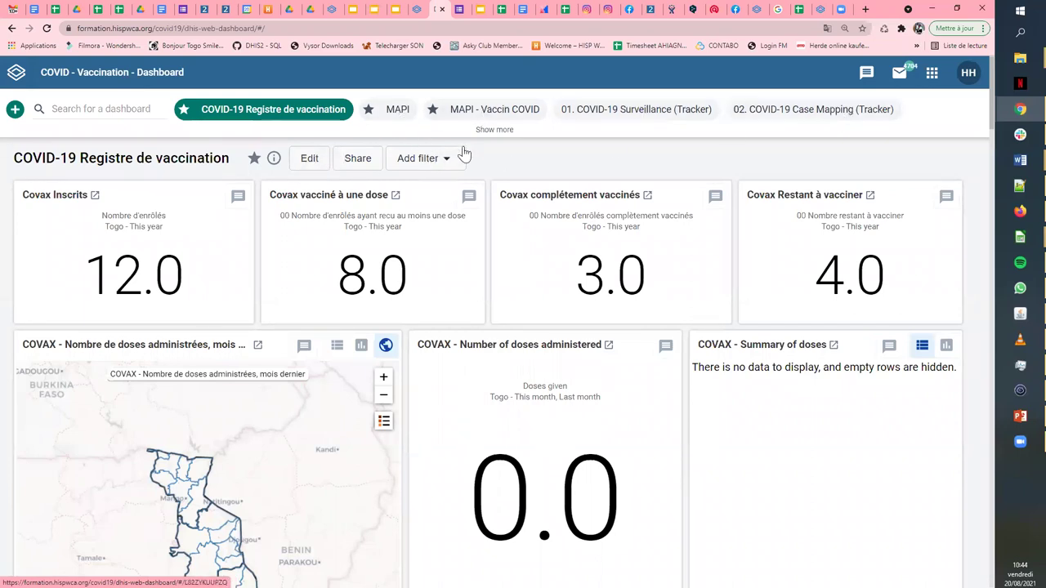
pyautogui.click(931, 73)
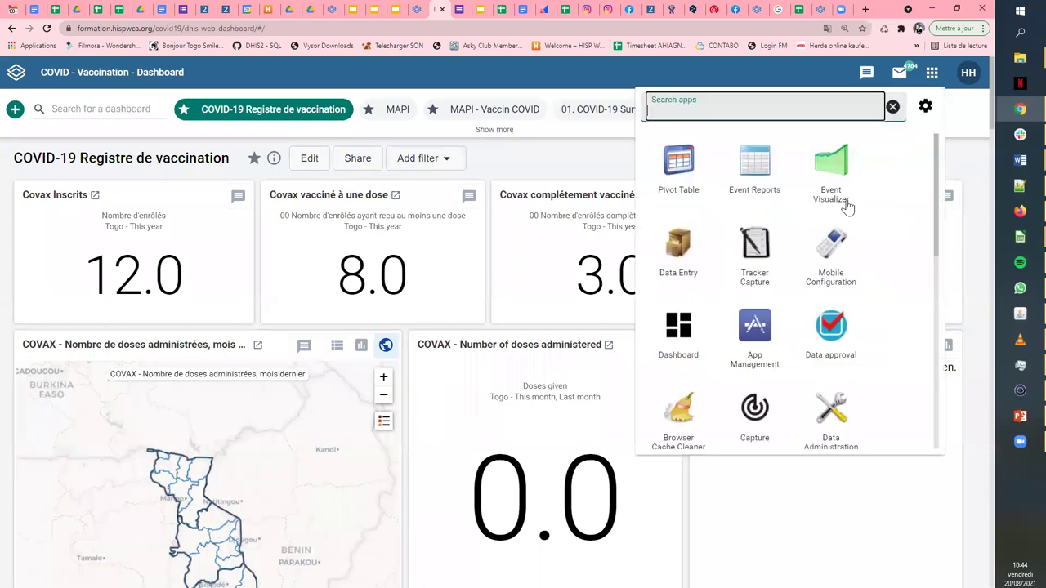
pyautogui.scroll(-8, 817, 245)
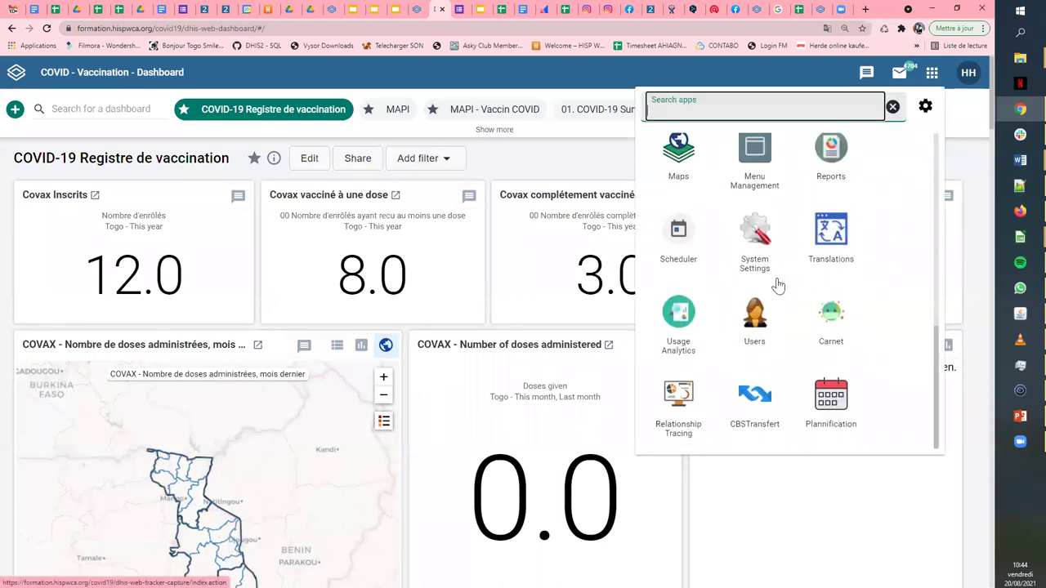
pyautogui.click(757, 327)
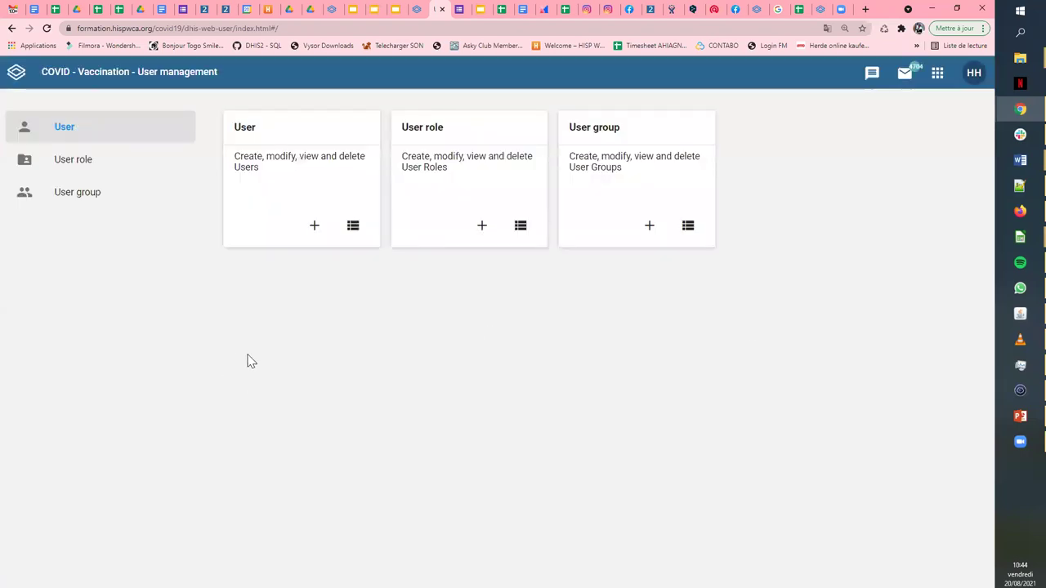
pyautogui.click(285, 152)
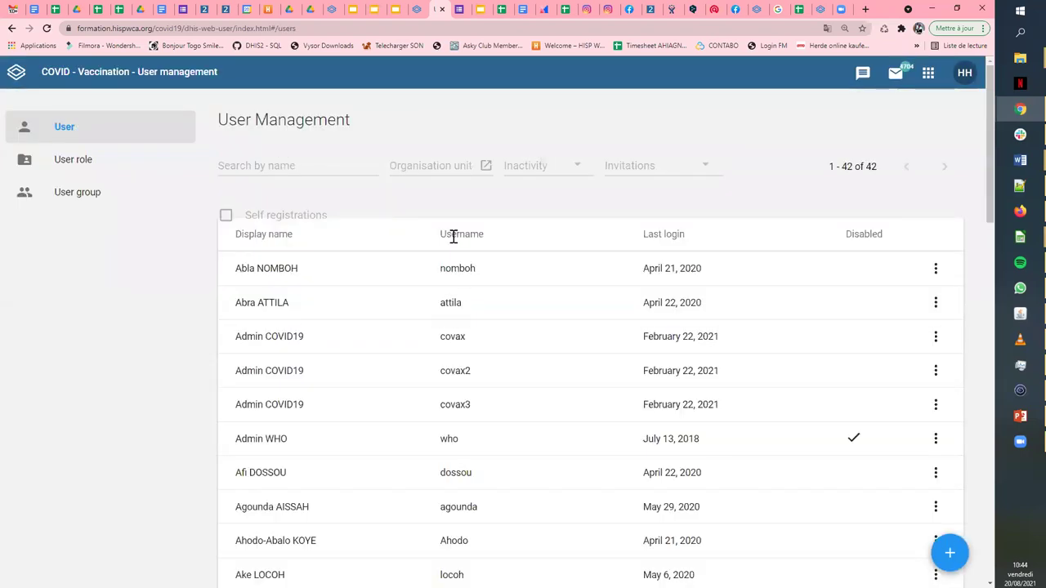
# Search the users by name for "super" and clear the search
pyautogui.click(298, 163)
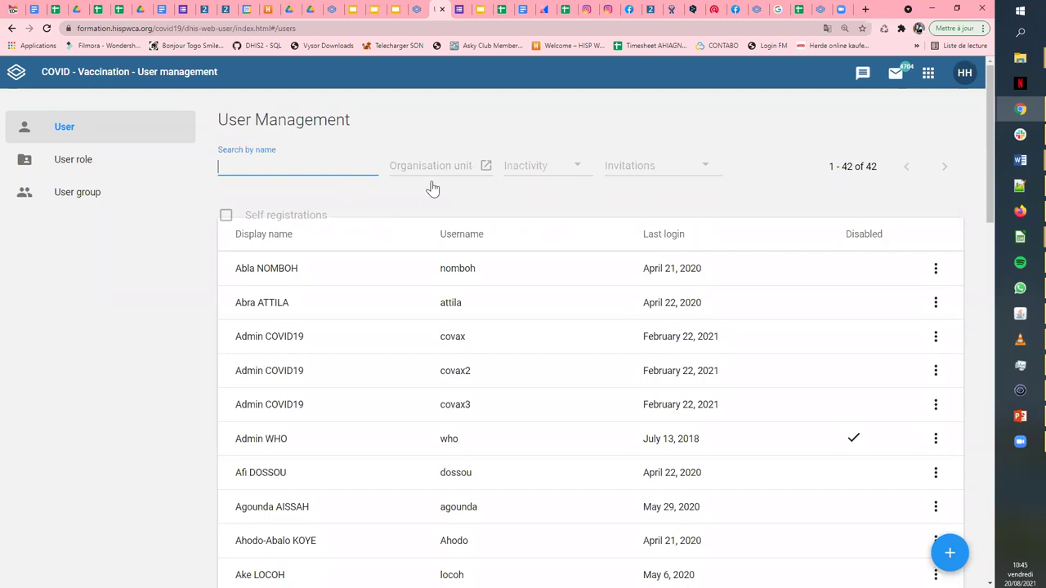
pyautogui.write('u')
pyautogui.press('BackSpace')
pyautogui.press('BackSpace')
pyautogui.write('super')
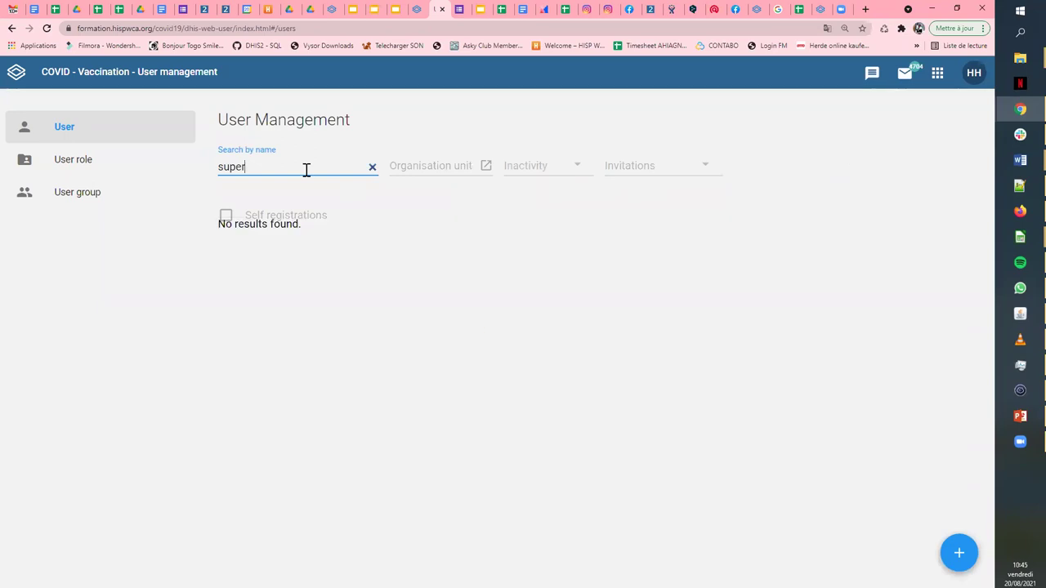
pyautogui.press('BackSpace')
pyautogui.press('BackSpace')
pyautogui.press('BackSpace')
pyautogui.press('BackSpace')
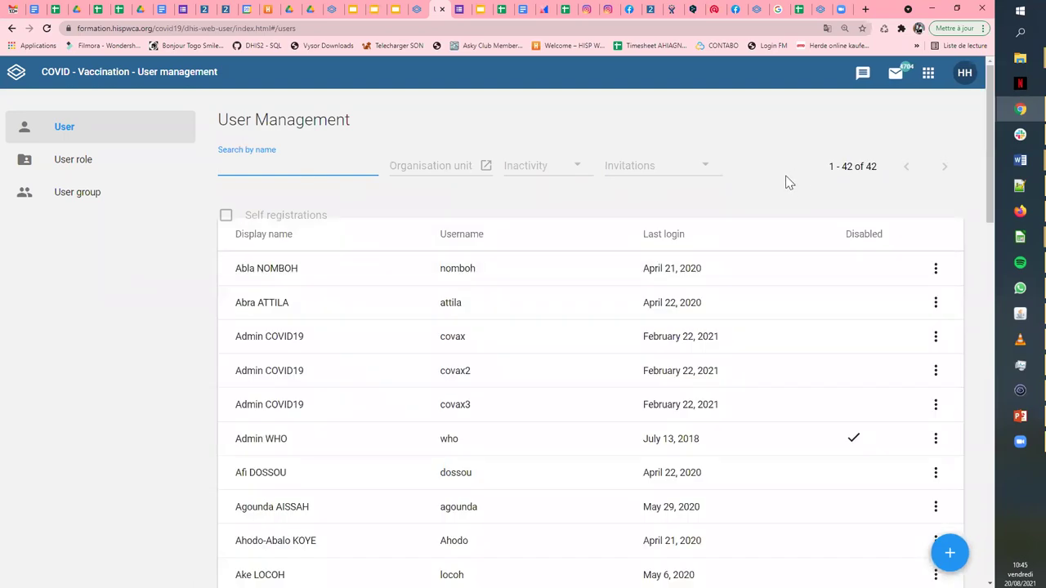
# Look over the complete user list with its usernames, last logins and disabled accounts
pyautogui.scroll(-4, 614, 324)
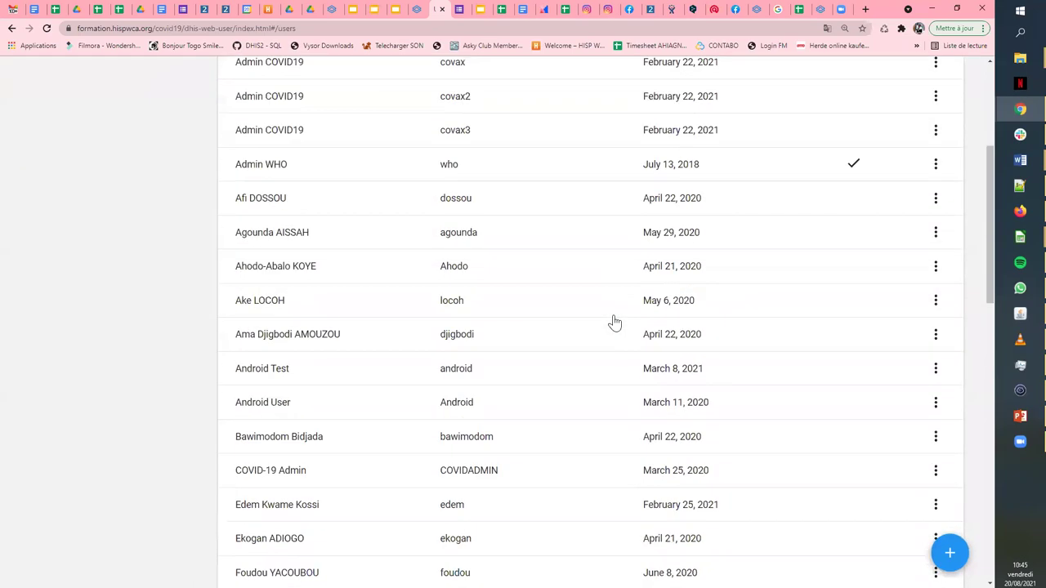
pyautogui.scroll(4, 670, 324)
pyautogui.scroll(-5, 671, 323)
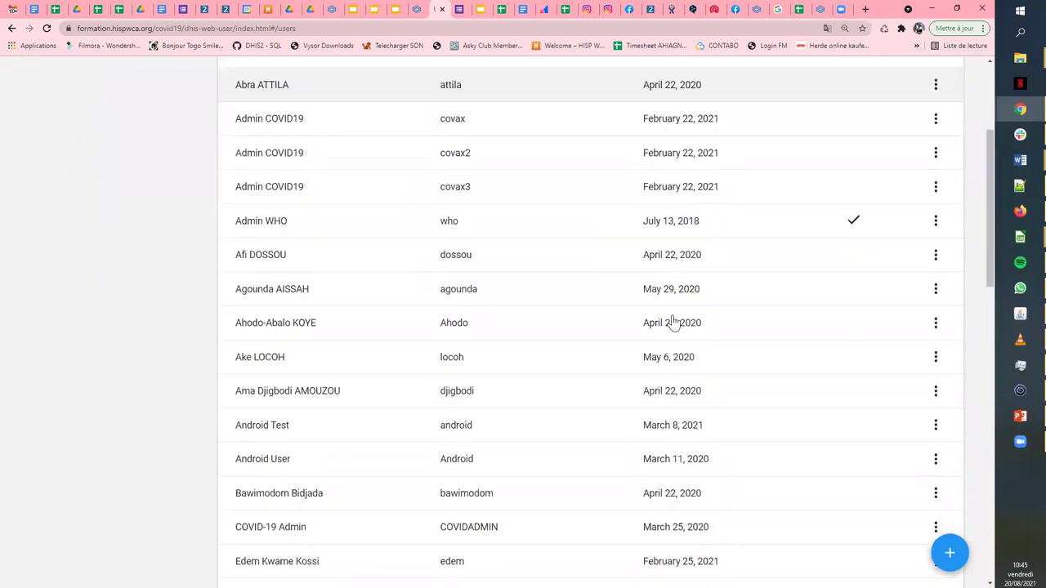
pyautogui.scroll(-5, 672, 323)
pyautogui.scroll(2, 673, 323)
pyautogui.scroll(9, 672, 321)
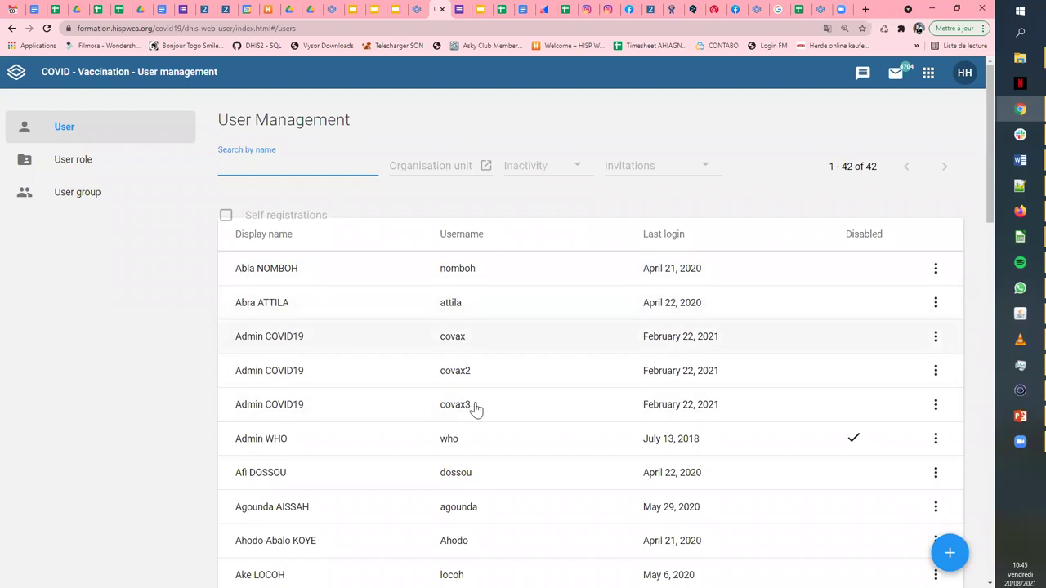
# Switch to the App Management app and open its App Store
pyautogui.click(917, 87)
pyautogui.click(926, 74)
pyautogui.scroll(-2, 793, 189)
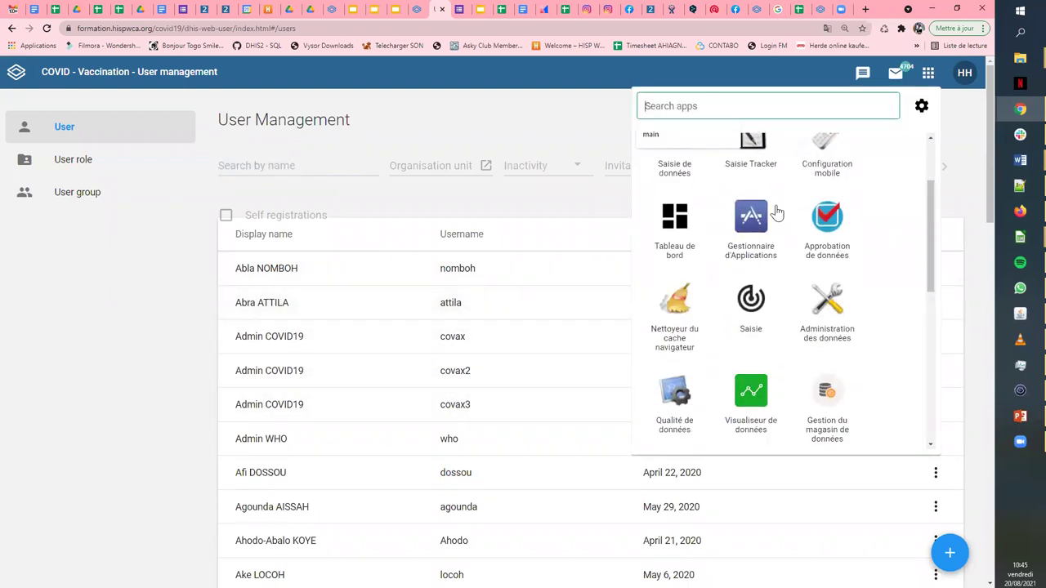
pyautogui.click(753, 233)
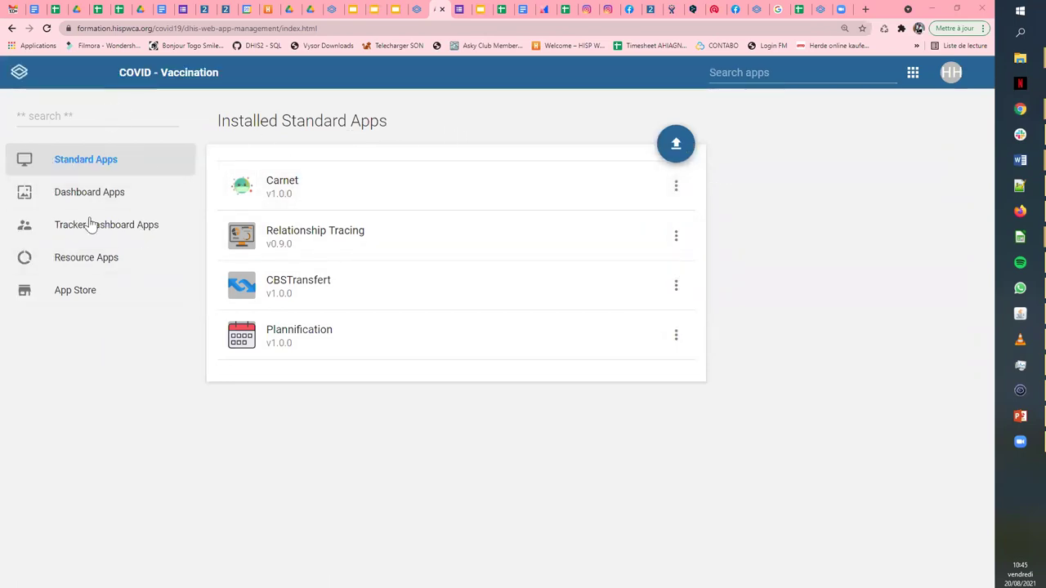
pyautogui.click(70, 300)
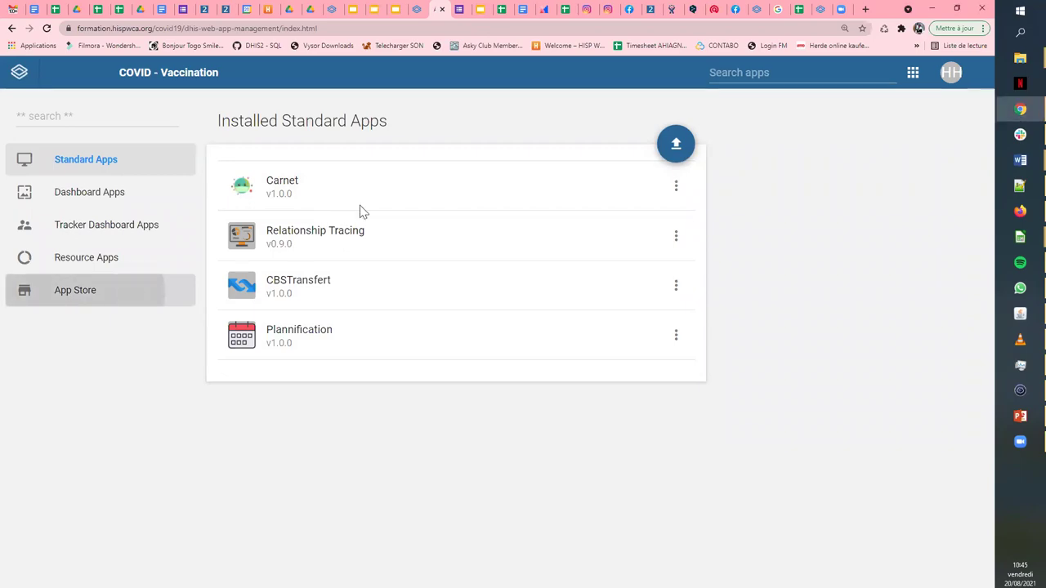
# Find the User Extended App in the App Store and install version 0.6.0
pyautogui.scroll(-7, 436, 282)
pyautogui.scroll(-15, 437, 276)
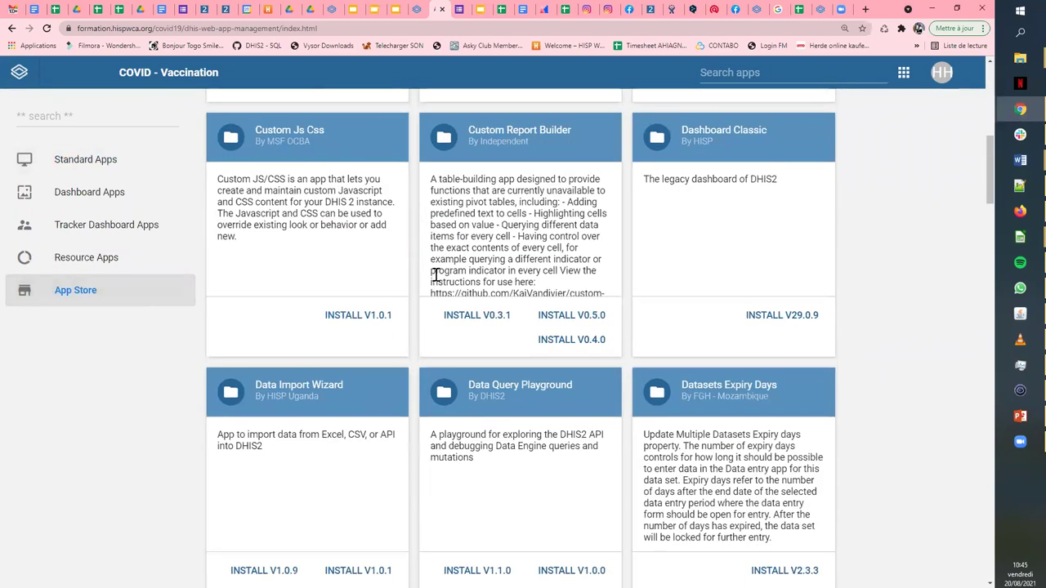
pyautogui.scroll(-10, 436, 280)
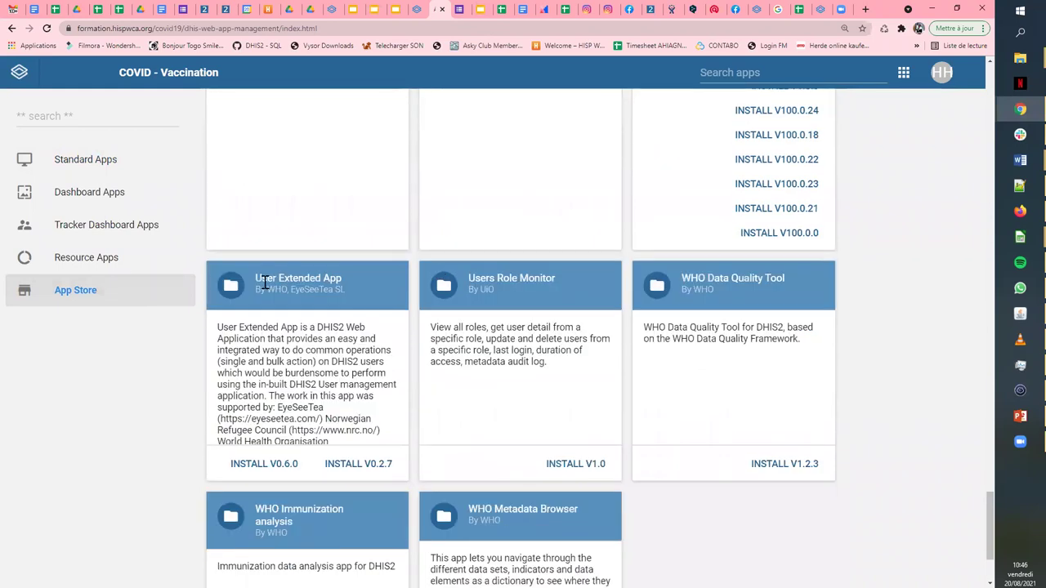
pyautogui.moveTo(276, 281); pyautogui.dragTo(325, 279)
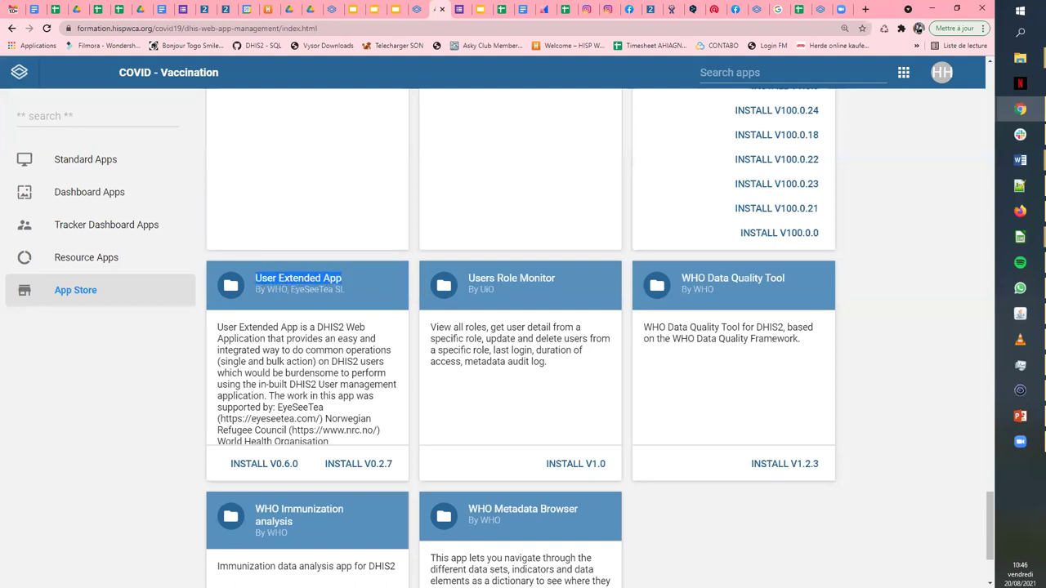
pyautogui.hotkey('alt', 'Tab')
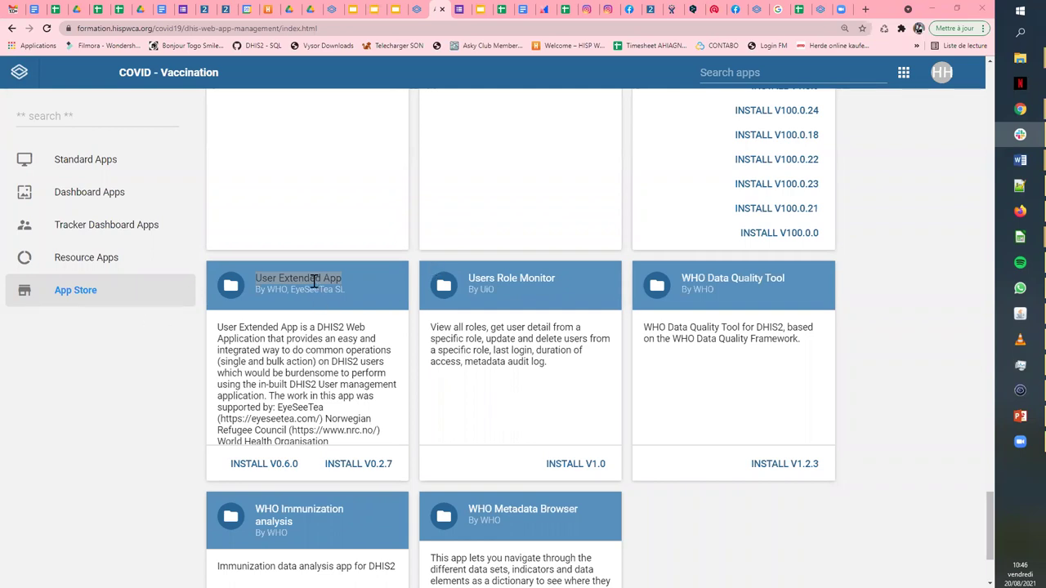
pyautogui.scroll(-2, 360, 392)
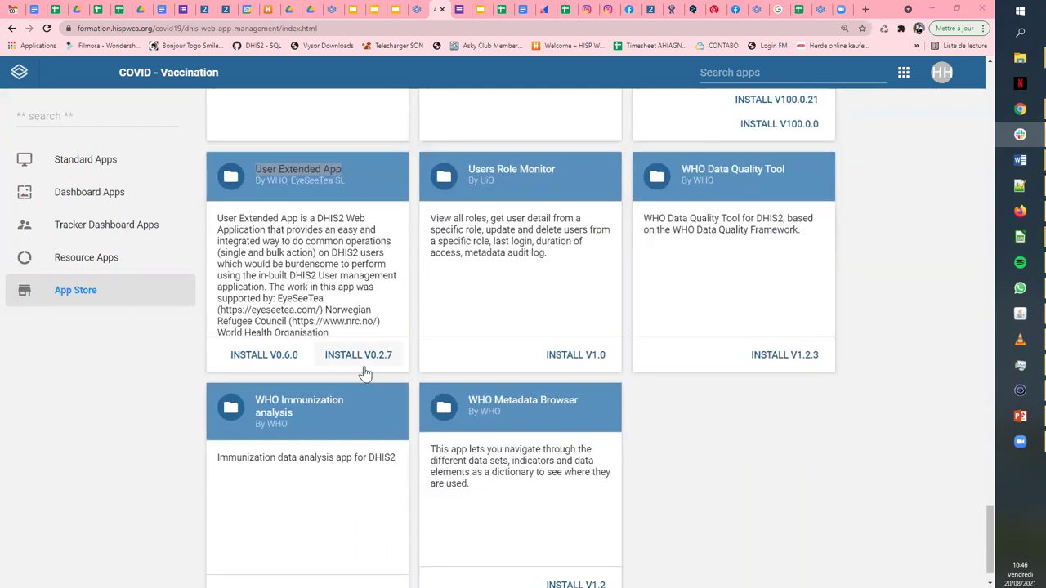
pyautogui.click(264, 359)
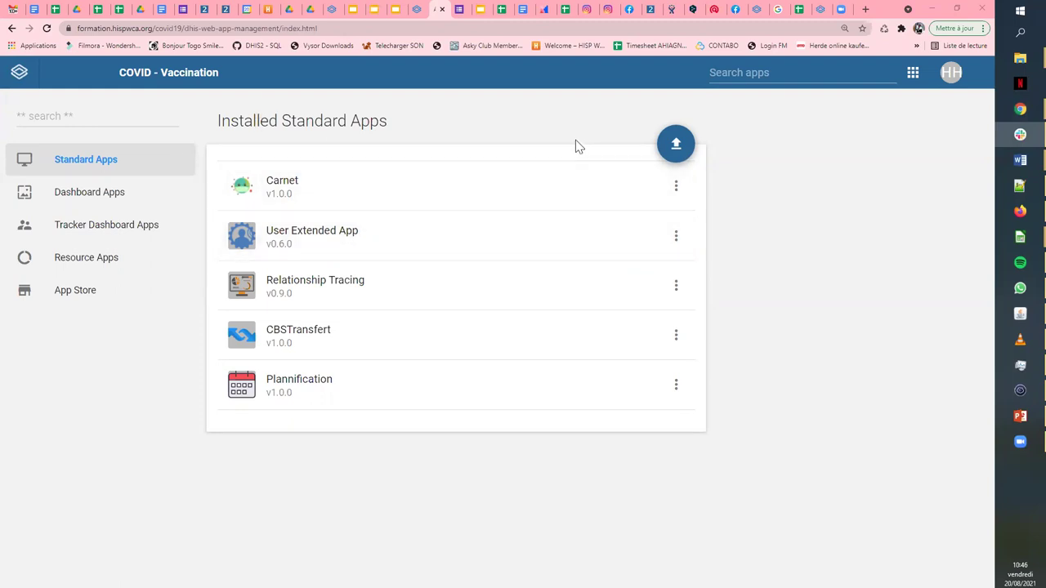
# Browse the list of available apps and open the Users app
pyautogui.click(739, 74)
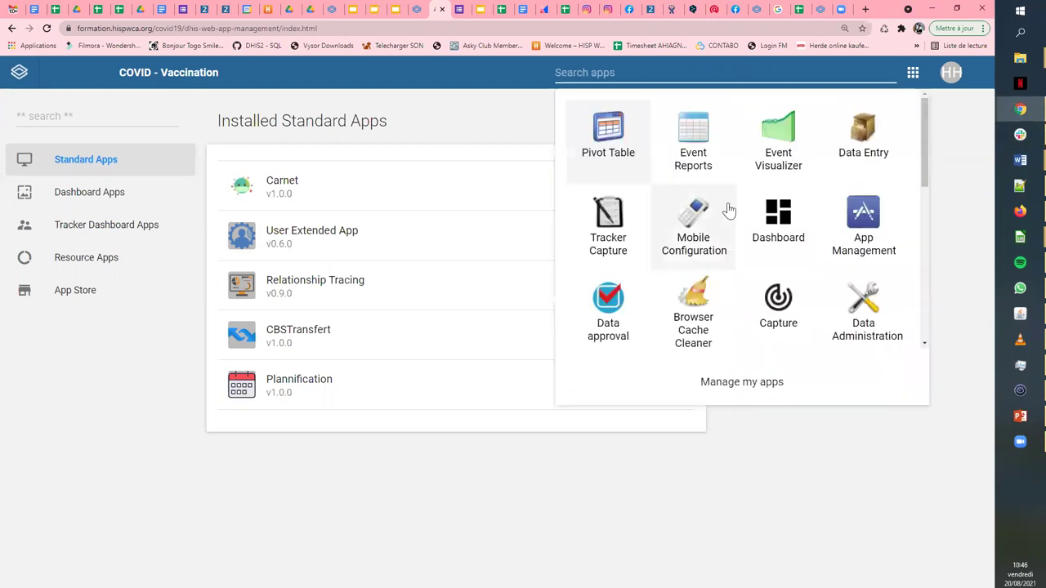
pyautogui.scroll(-5, 729, 211)
pyautogui.scroll(3, 730, 211)
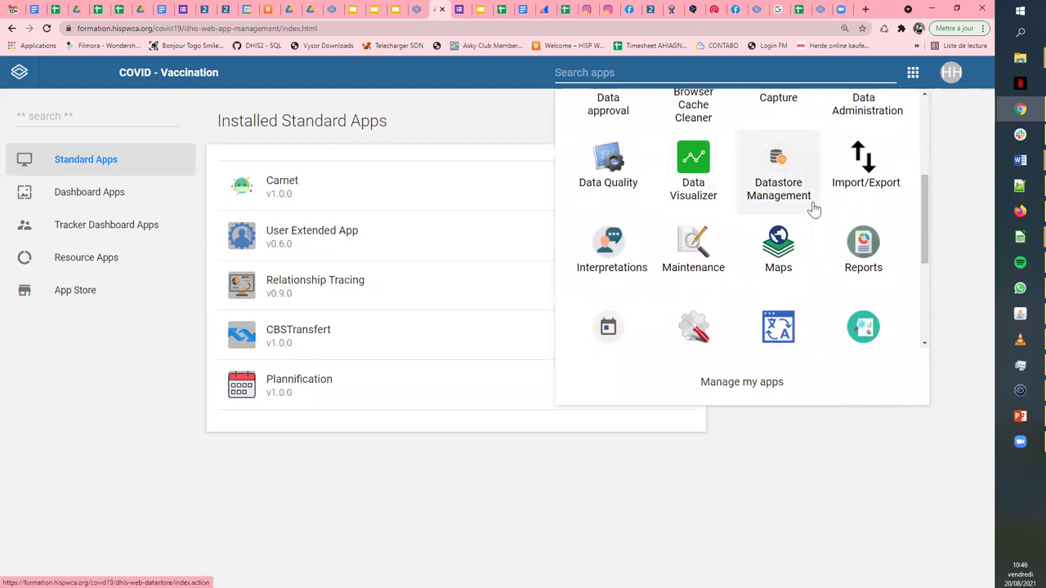
pyautogui.scroll(1, 813, 209)
pyautogui.scroll(-2, 733, 234)
pyautogui.scroll(-3, 727, 231)
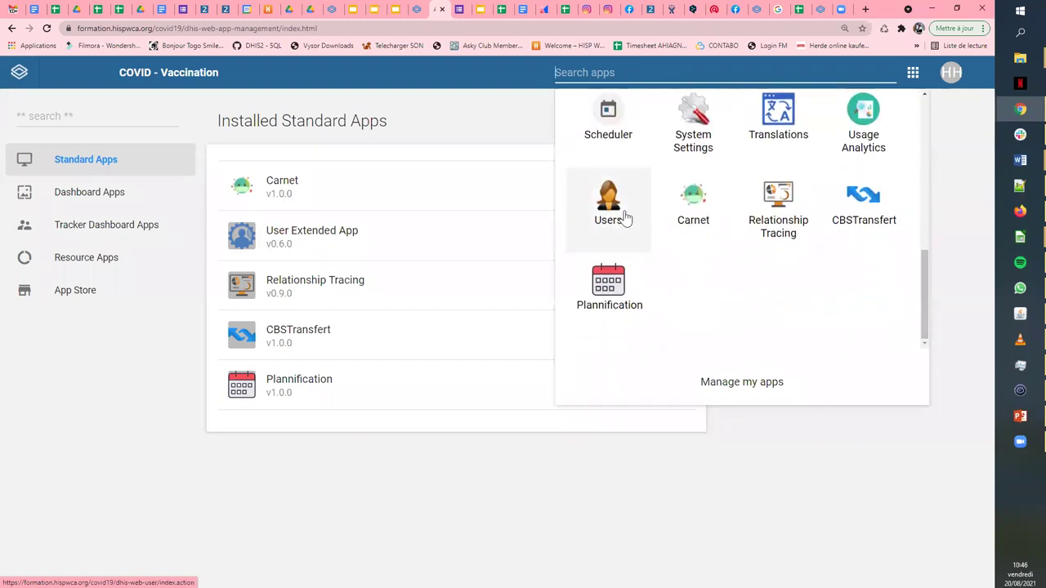
pyautogui.click(623, 216)
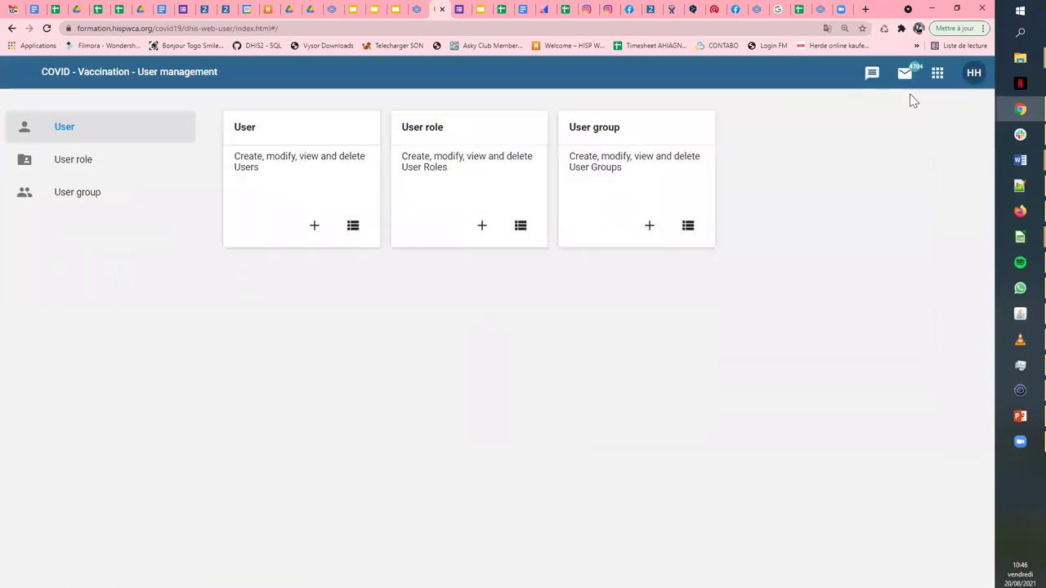
# Switch to the Import/Export app and open its metadata export form
pyautogui.click(937, 73)
pyautogui.scroll(-3, 759, 314)
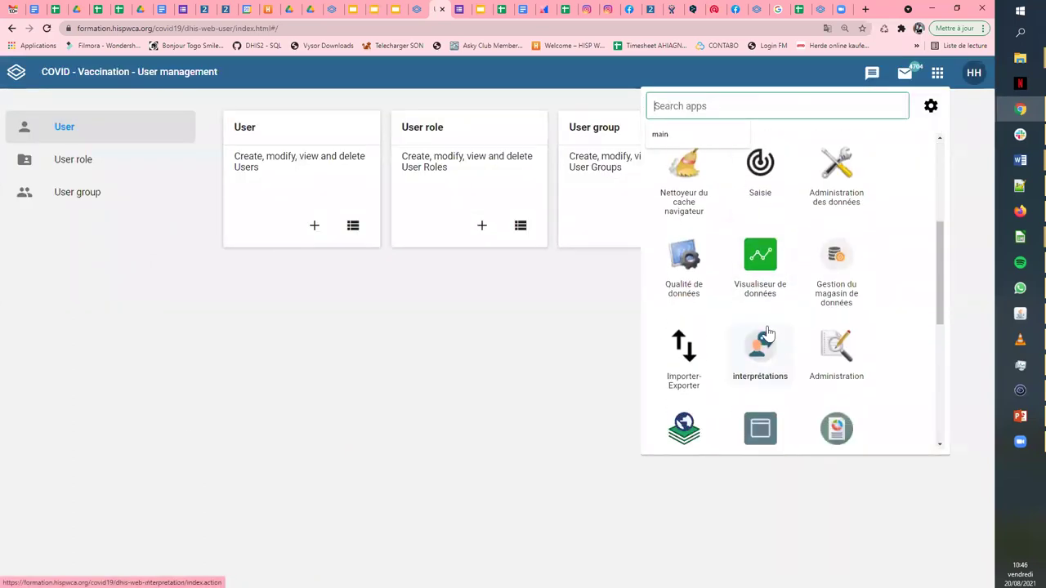
pyautogui.scroll(-2, 735, 286)
pyautogui.click(688, 243)
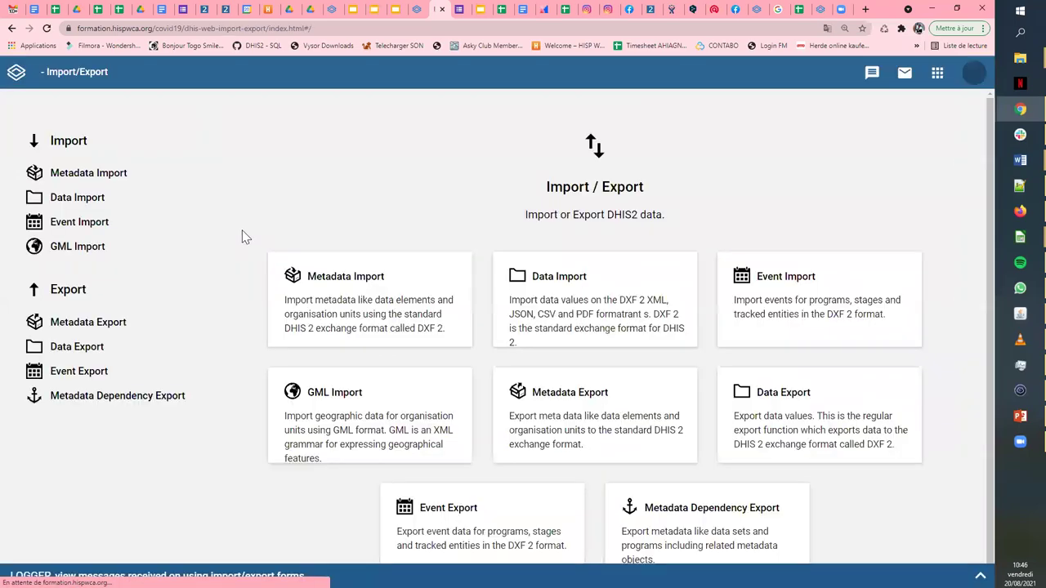
pyautogui.click(124, 323)
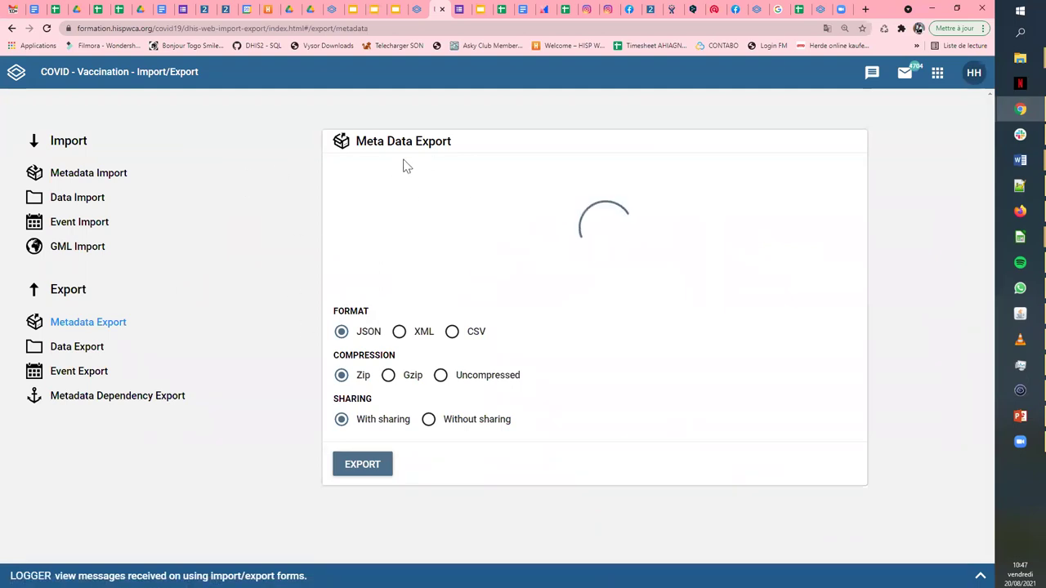
# Examine the metadata export form, covering the user, user authority group and user group objects and the format, compression and sharing options
pyautogui.scroll(-1, 413, 166)
pyautogui.scroll(-3, 412, 166)
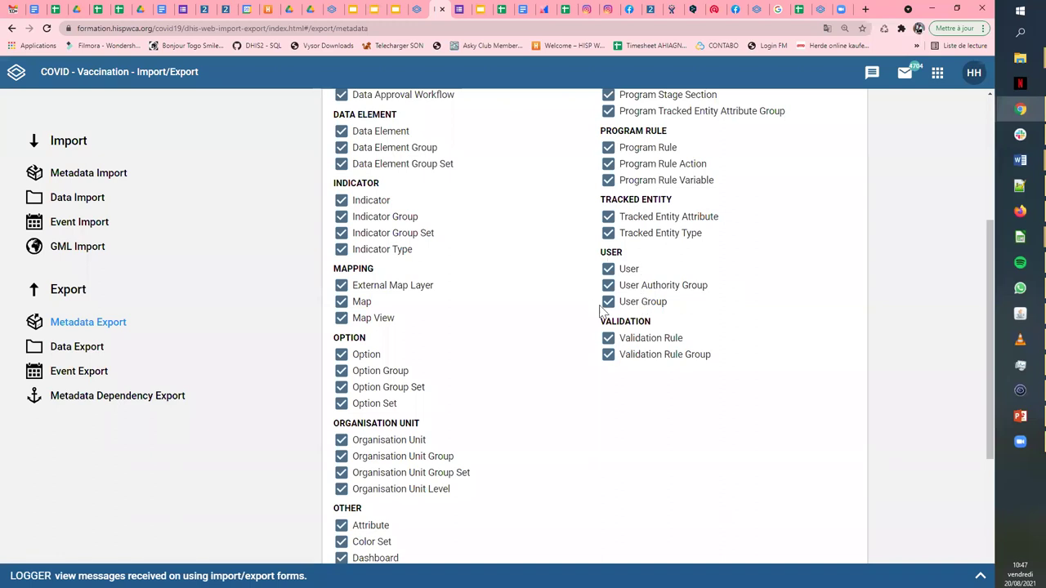
pyautogui.scroll(-1, 635, 290)
pyautogui.scroll(-4, 443, 357)
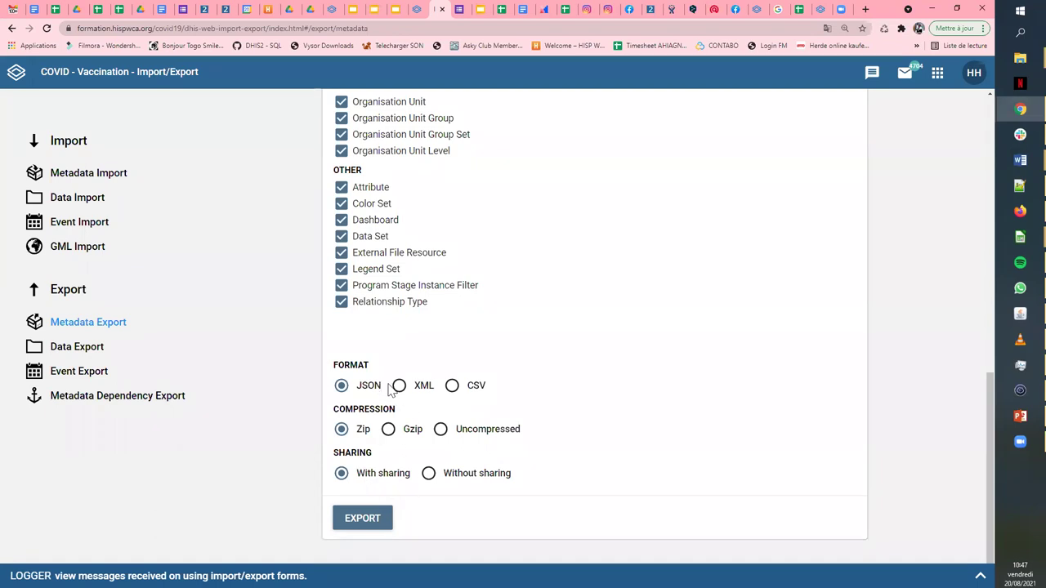
pyautogui.click(370, 521)
pyautogui.scroll(1, 454, 384)
pyautogui.scroll(3, 654, 147)
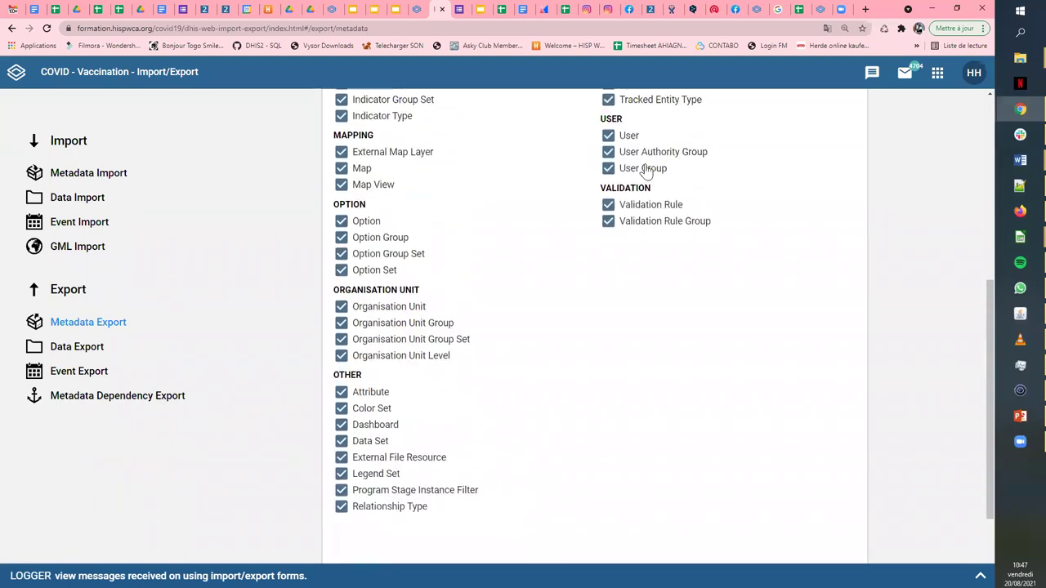
pyautogui.scroll(-1, 619, 224)
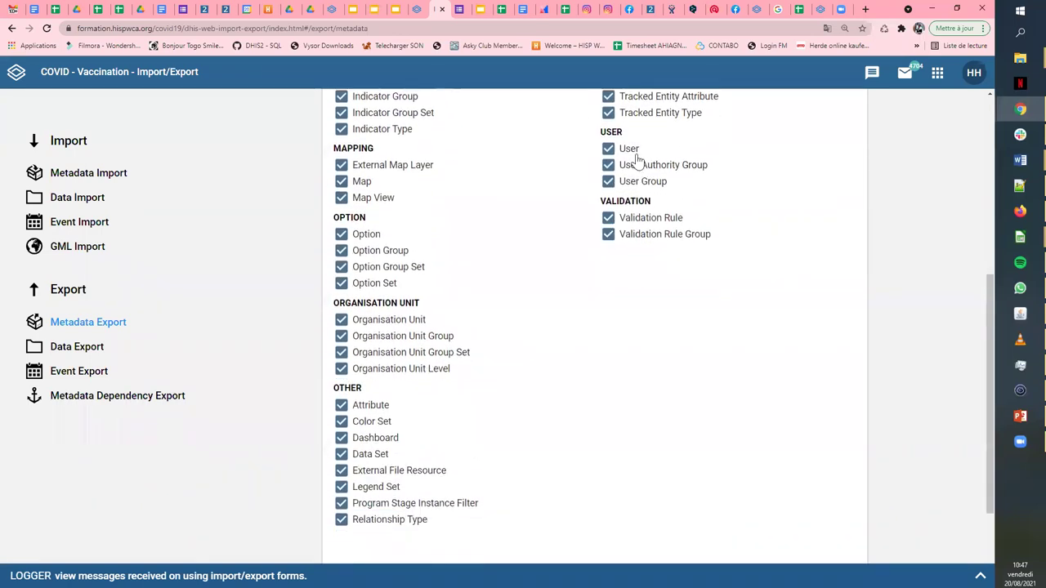
pyautogui.scroll(-3, 638, 184)
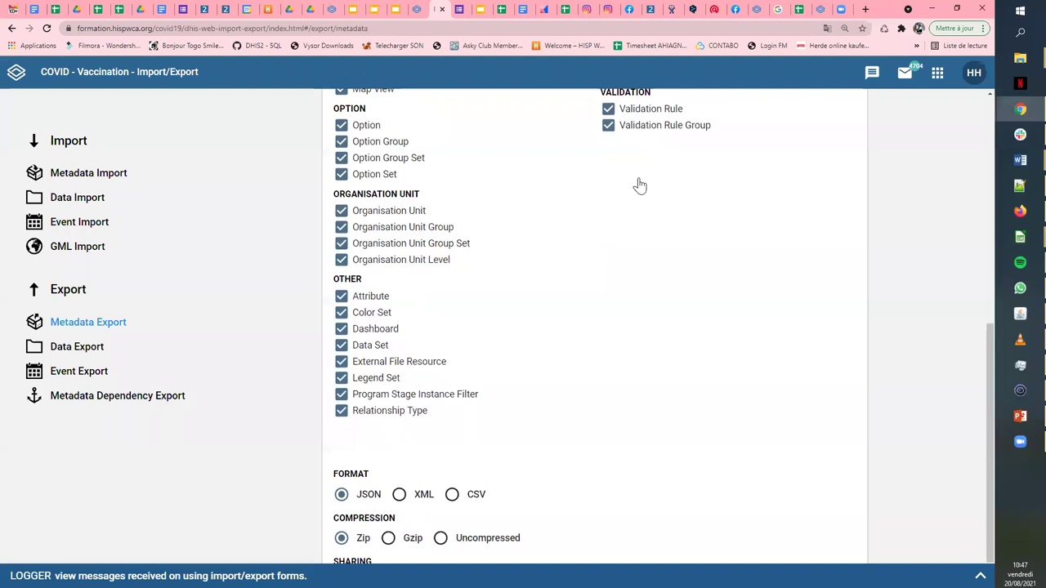
pyautogui.scroll(-3, 490, 441)
pyautogui.click(937, 72)
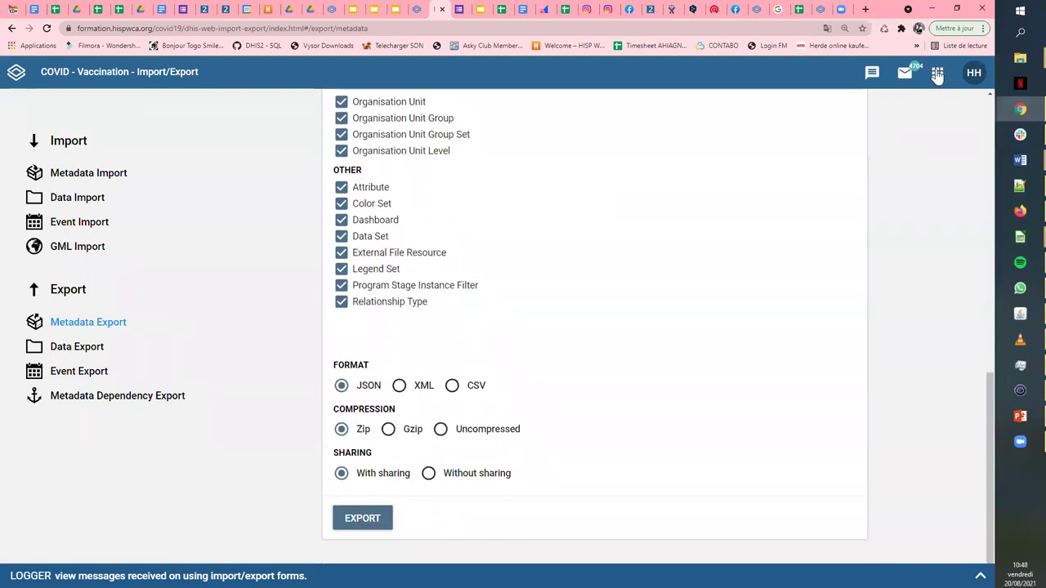
pyautogui.scroll(-2, 772, 269)
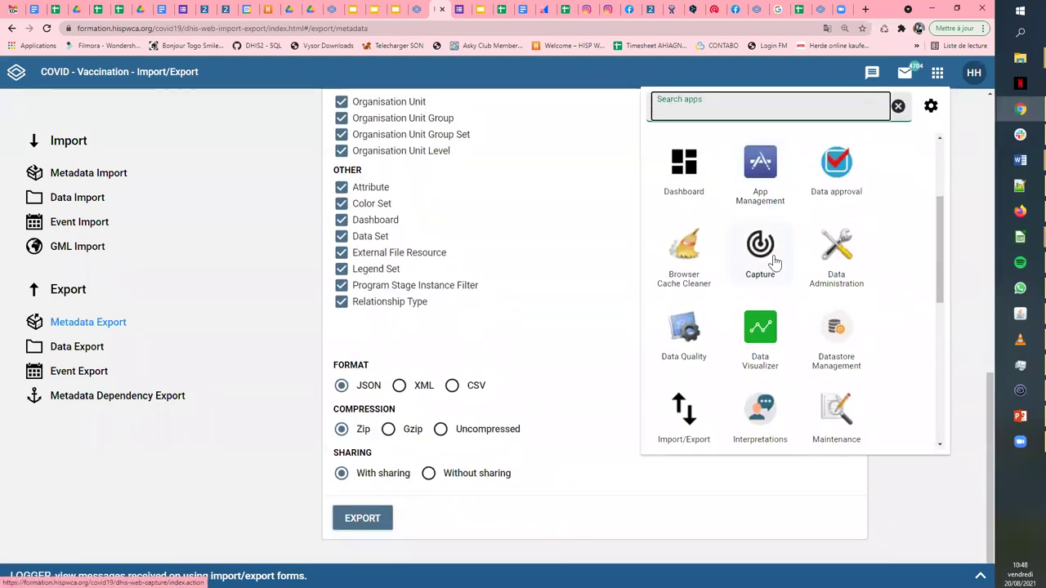
pyautogui.scroll(-2, 773, 263)
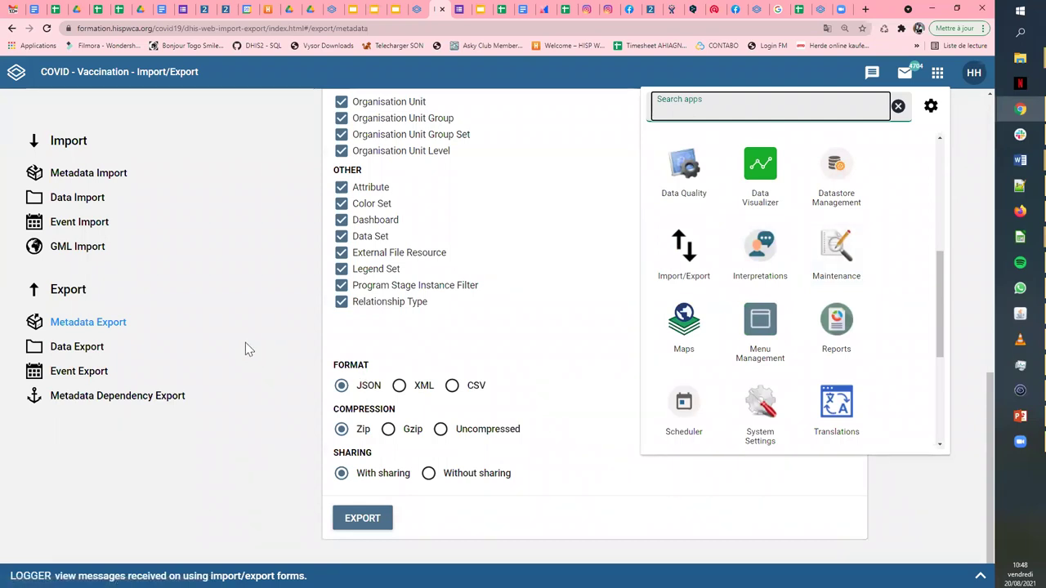
pyautogui.click(261, 434)
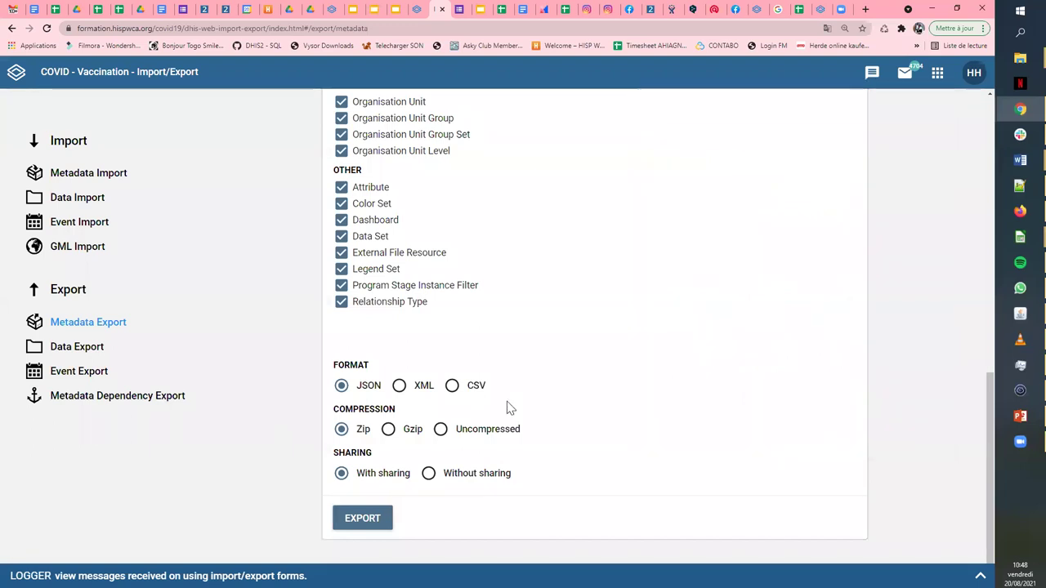
# Switch to the newly installed User Extended App
pyautogui.click(937, 72)
pyautogui.scroll(-5, 760, 274)
pyautogui.scroll(-2, 760, 274)
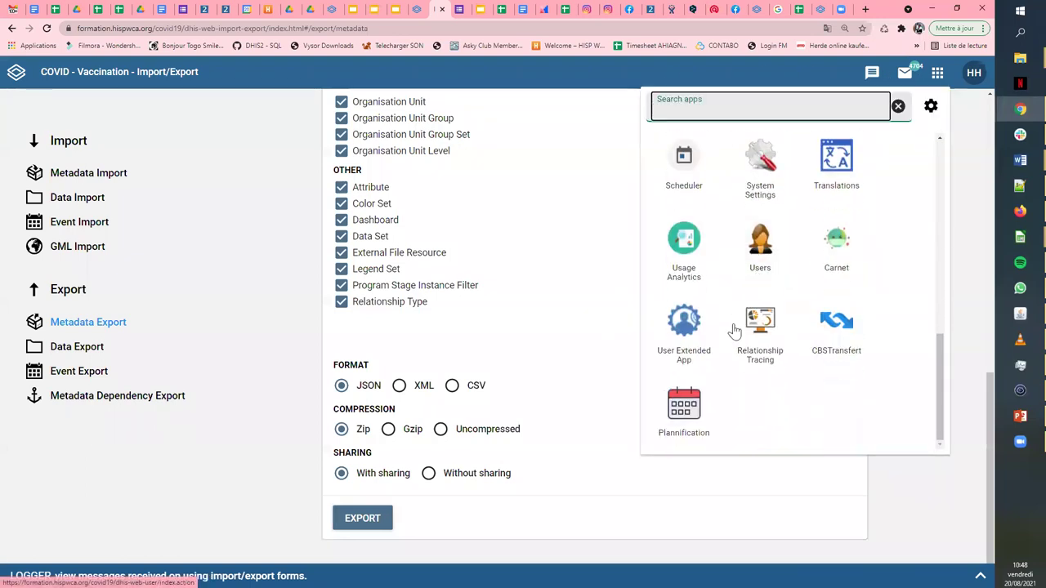
pyautogui.click(684, 341)
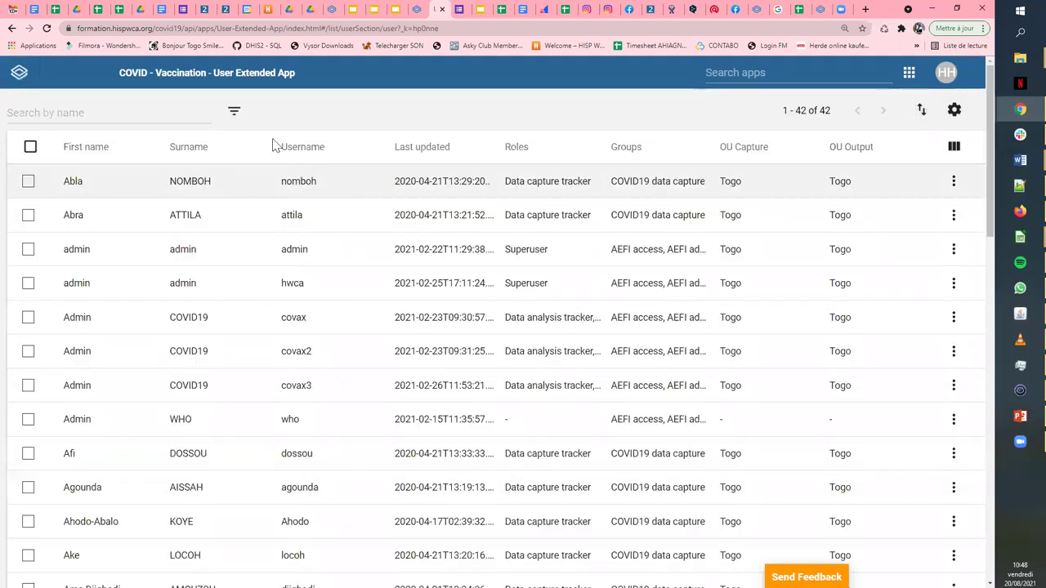
# Filter the user list by the Superuser role
pyautogui.click(234, 114)
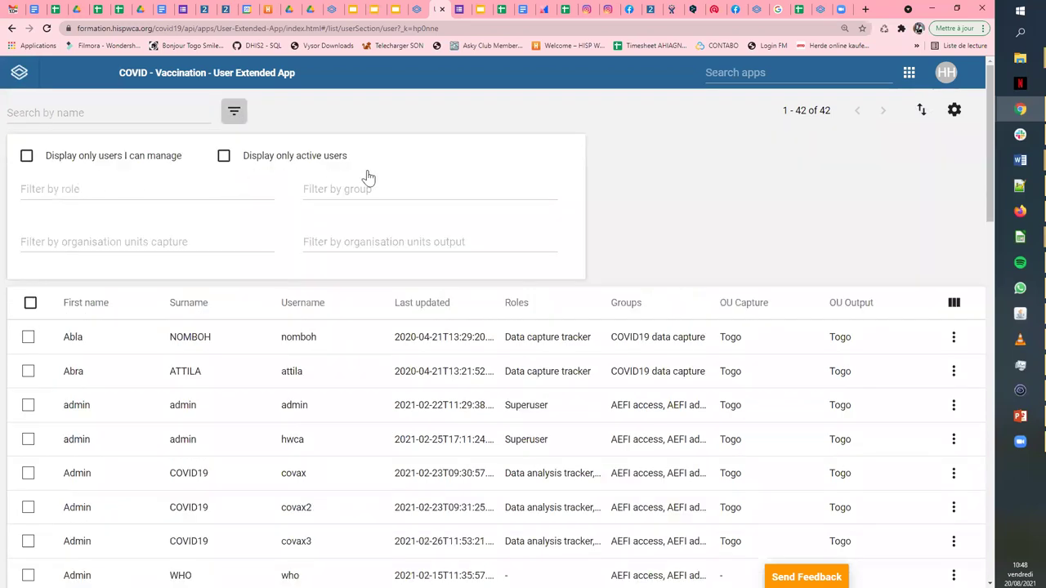
pyautogui.click(168, 196)
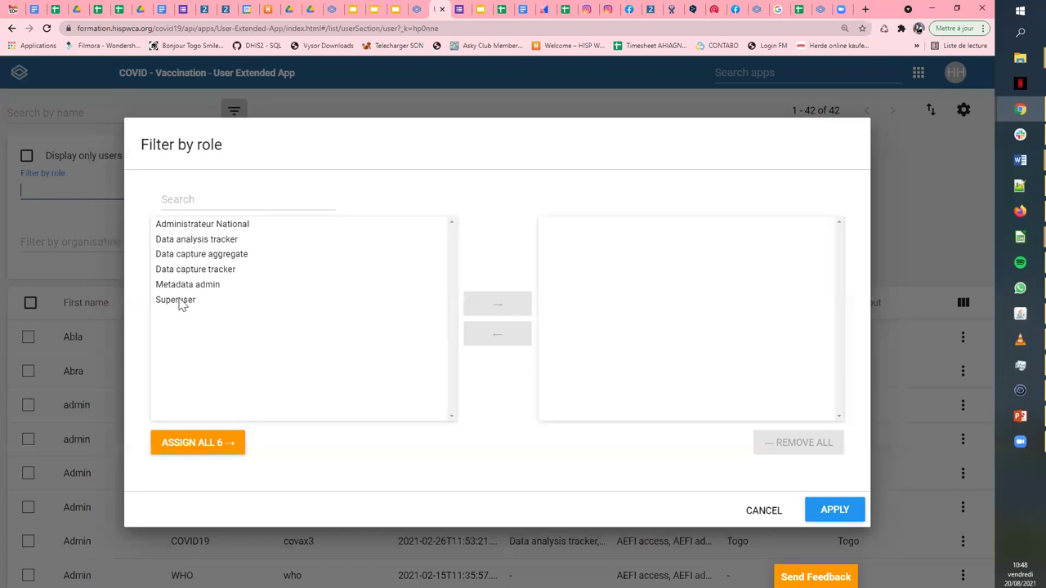
pyautogui.doubleClick(178, 300)
pyautogui.click(835, 512)
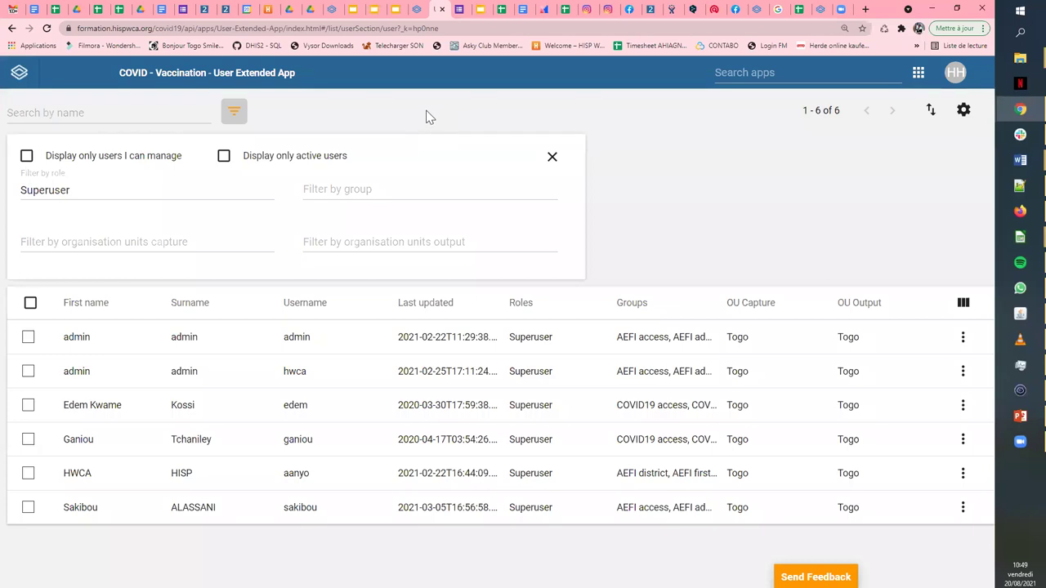
# Switch to the Google Slides deck "Partage et rôles des utilisateurs - Part 1_FR-FR" and present it from the title slide through slide 2
pyautogui.click(373, 8)
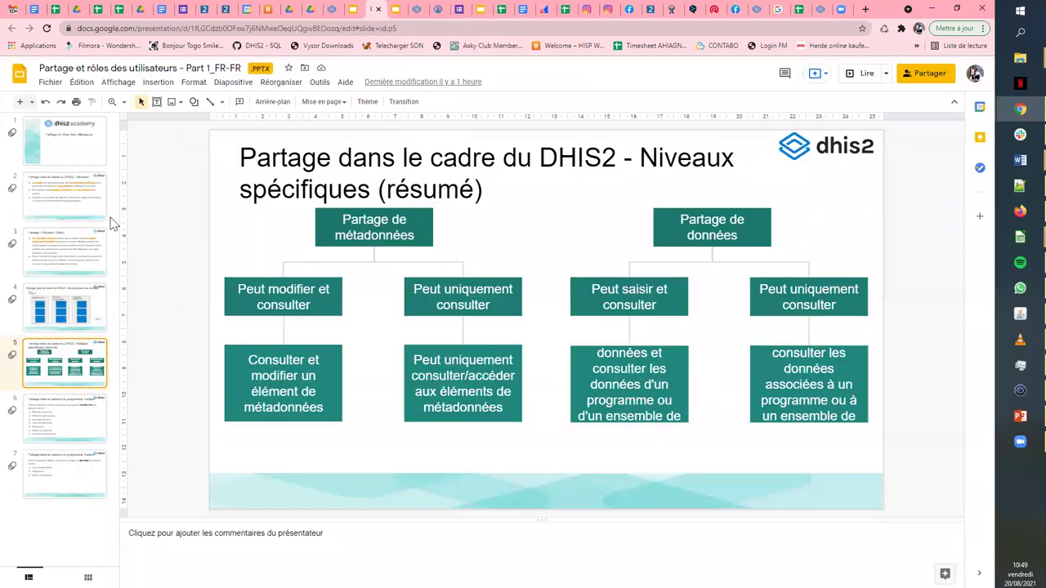
pyautogui.click(79, 157)
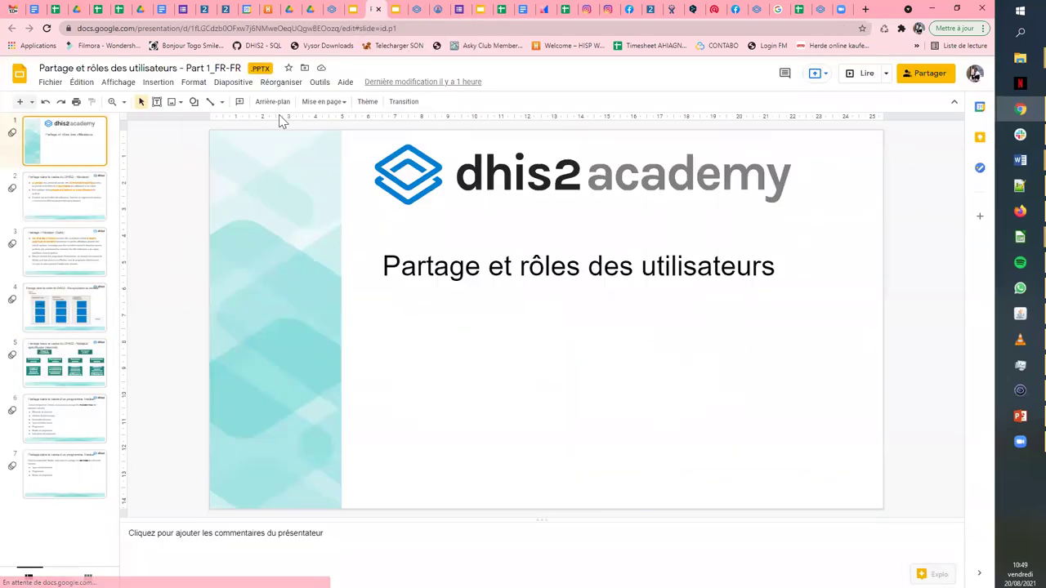
pyautogui.click(854, 79)
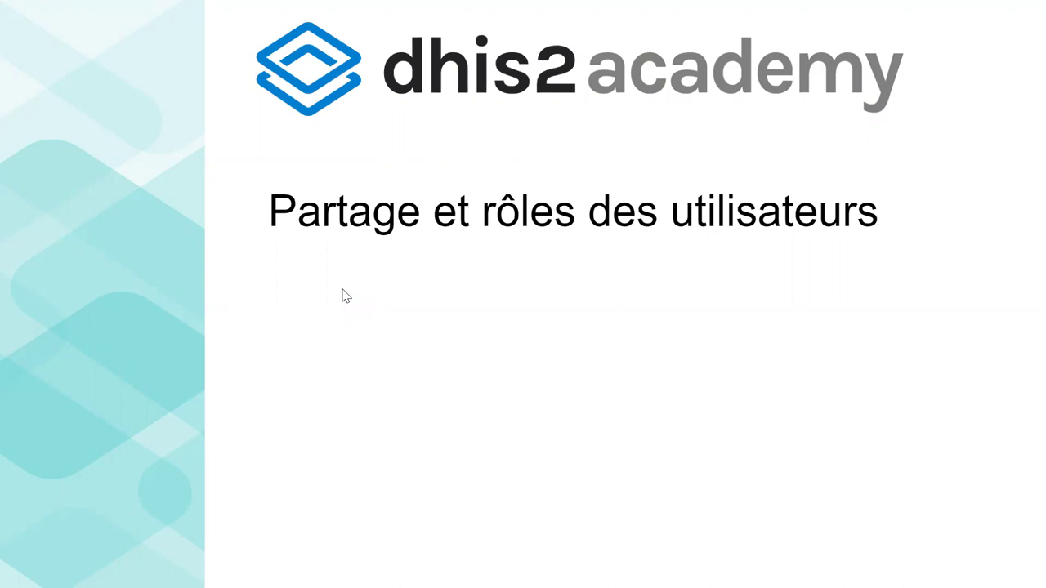
pyautogui.press('Right')
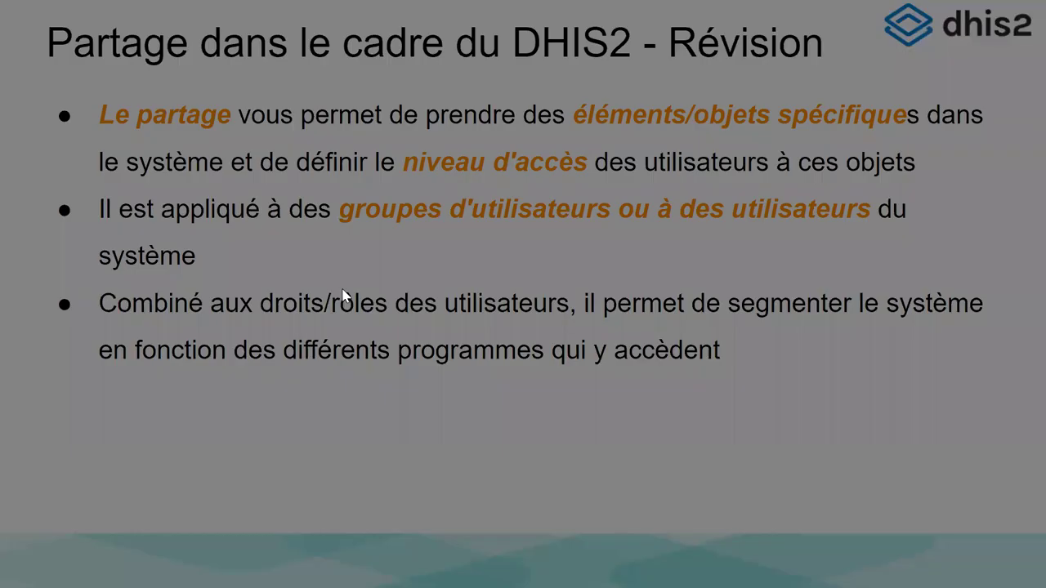
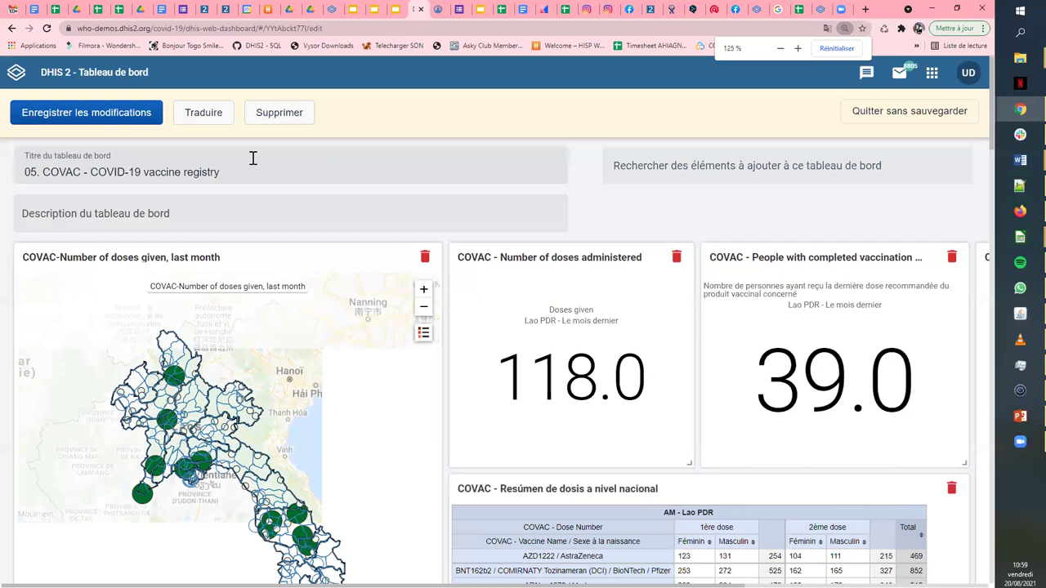
# Save the dashboard "05. COVAC - COVID-19 vaccine registry" and leave its edit mode
pyautogui.click(119, 186)
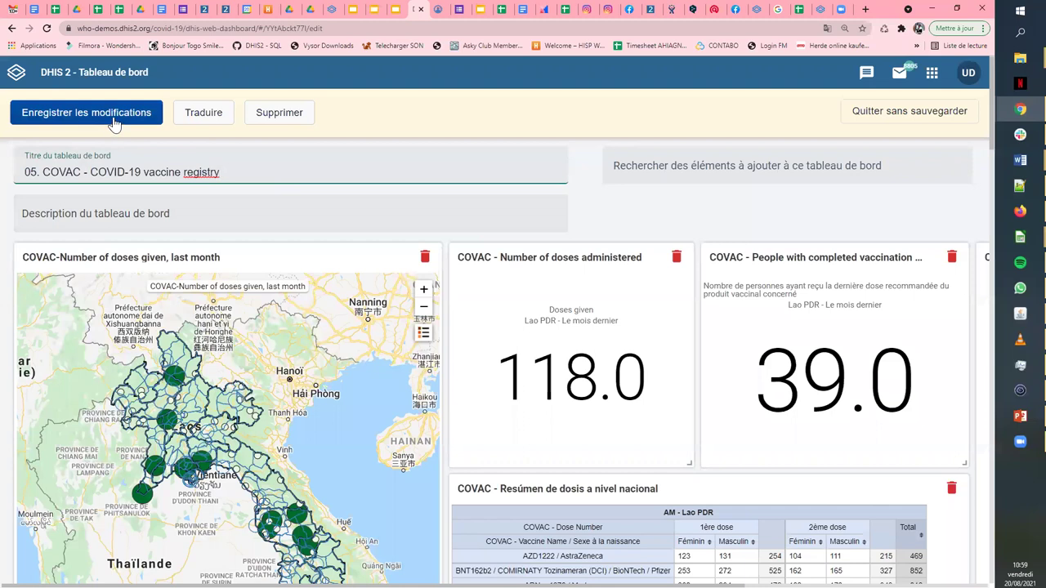
pyautogui.click(114, 121)
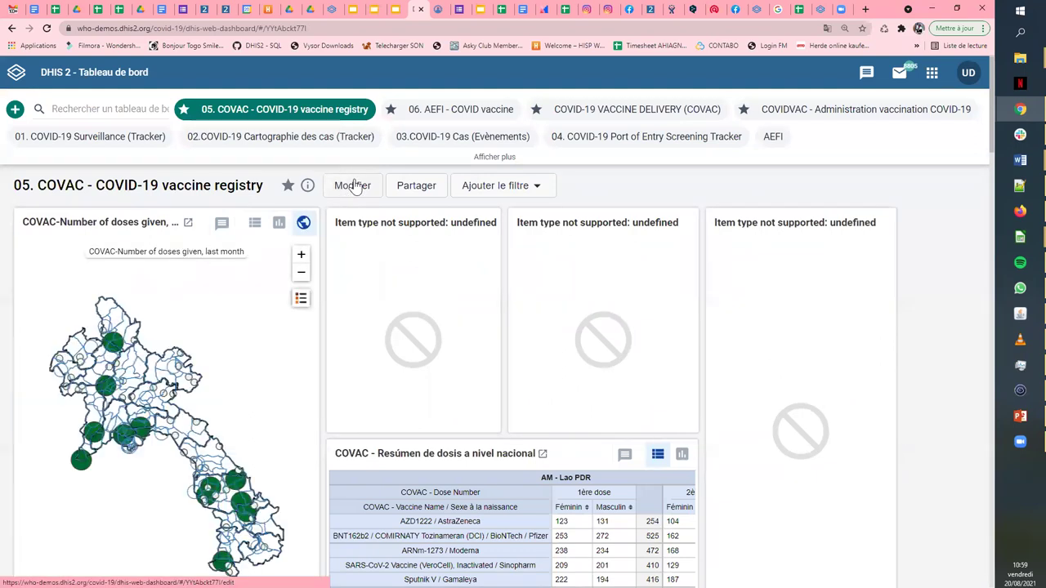
# Switch from the dashboard to the Administration (maintenance) app
pyautogui.click(931, 72)
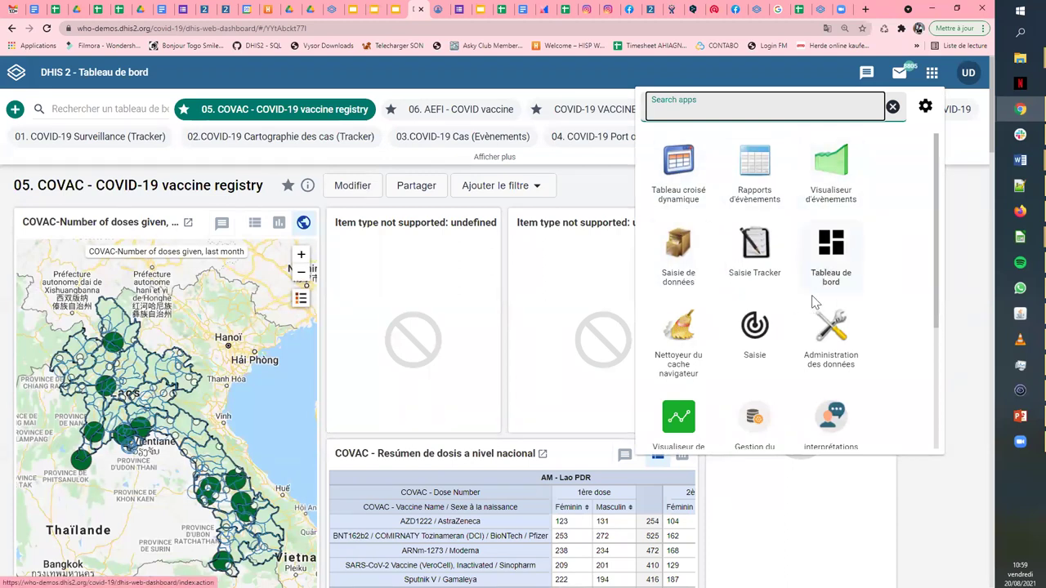
pyautogui.scroll(-3, 771, 299)
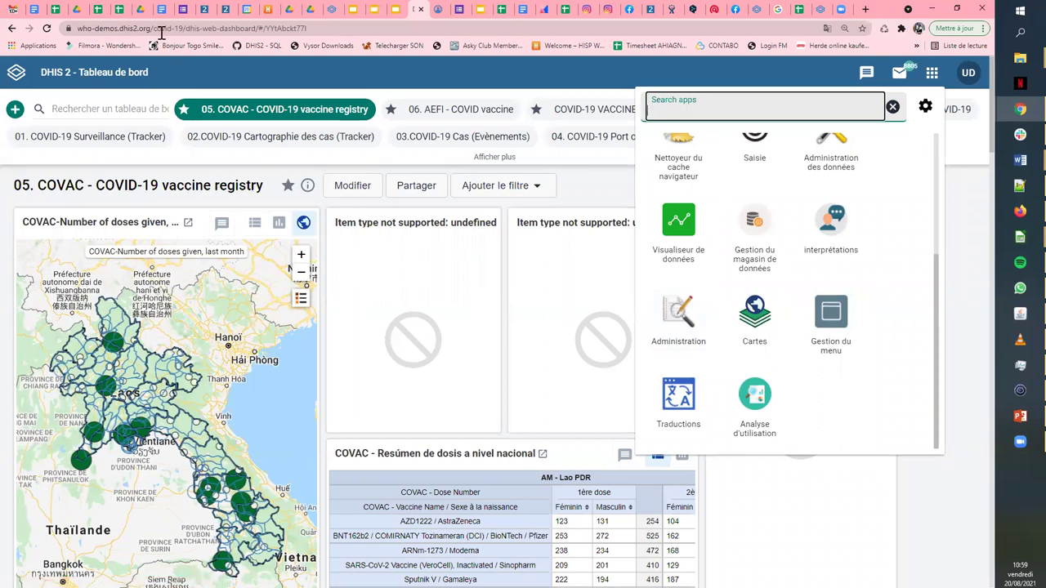
pyautogui.click(675, 317)
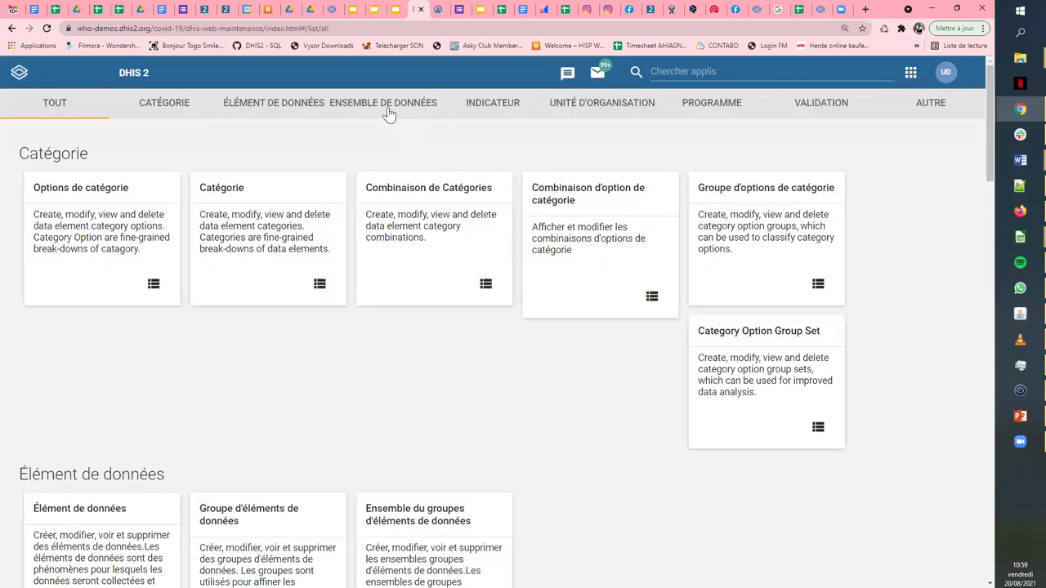
# Open the data element management list and look through its entries
pyautogui.click(292, 107)
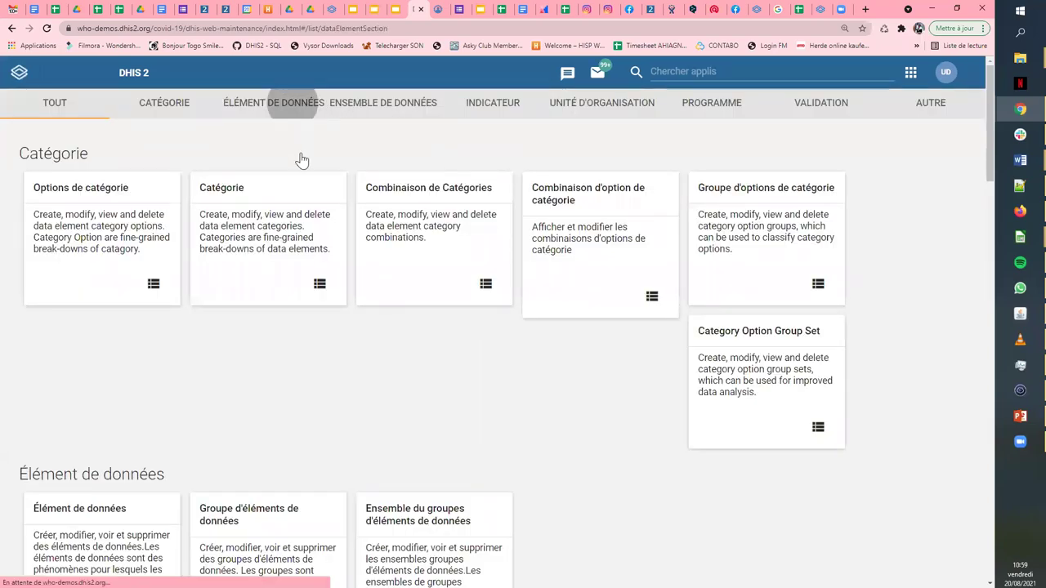
pyautogui.click(302, 160)
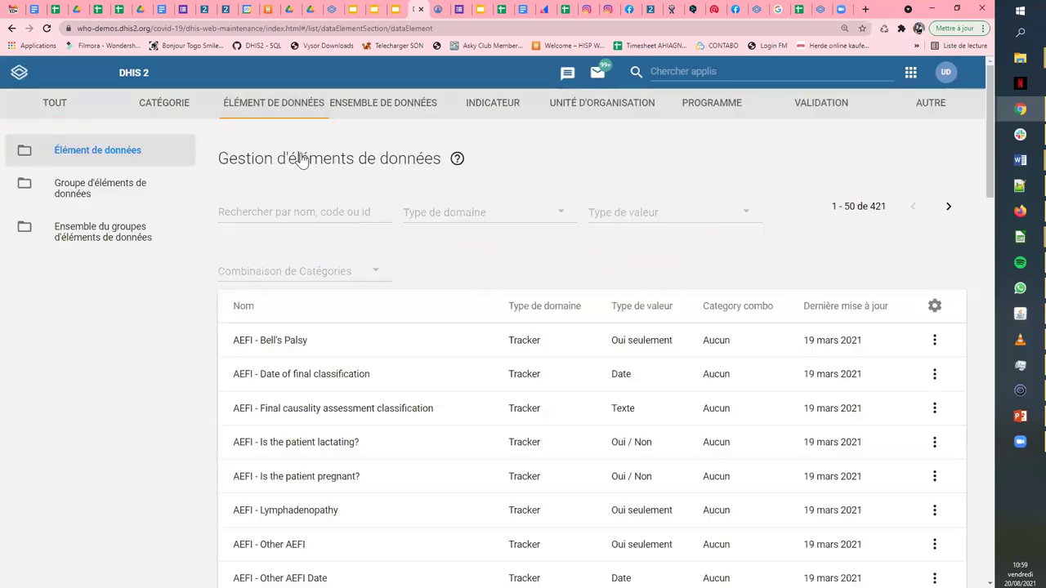
pyautogui.scroll(-1, 703, 226)
pyautogui.scroll(-1, 245, 448)
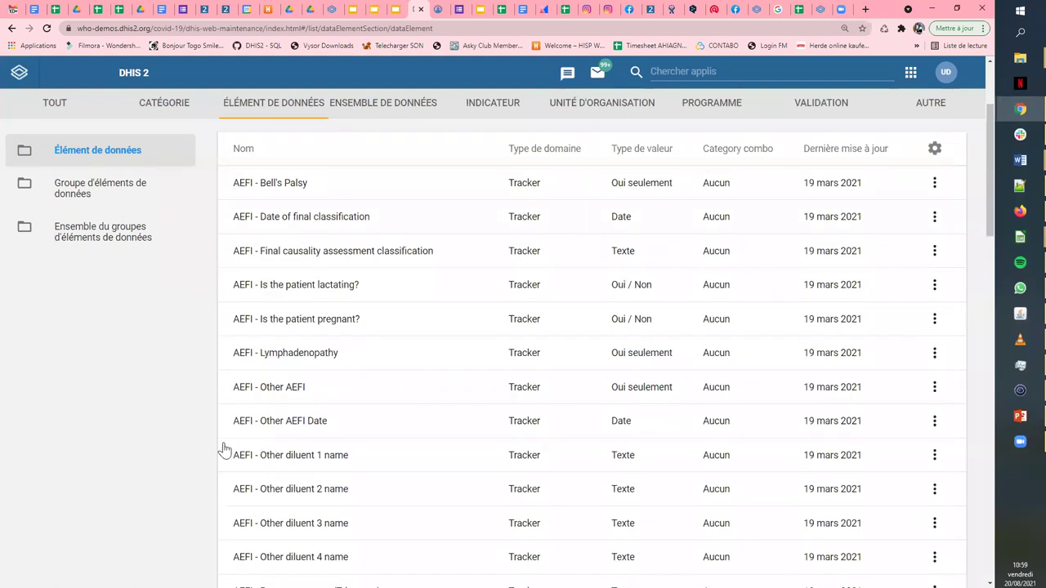
pyautogui.scroll(-1, 530, 299)
pyautogui.scroll(-2, 529, 298)
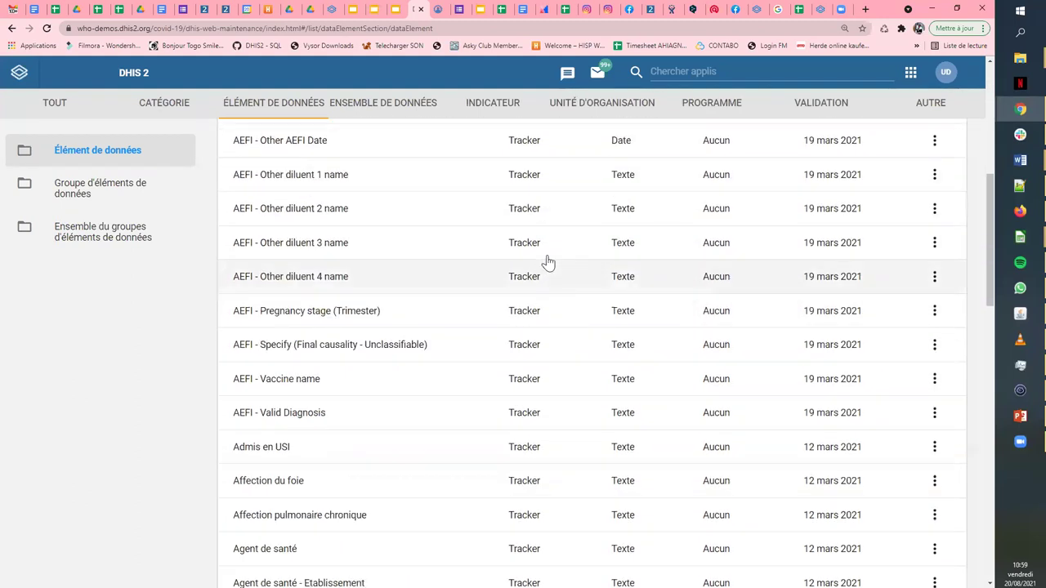
# Try to open an AEFI data element for editing, dismiss the notice and look further down the data element list
pyautogui.click(366, 325)
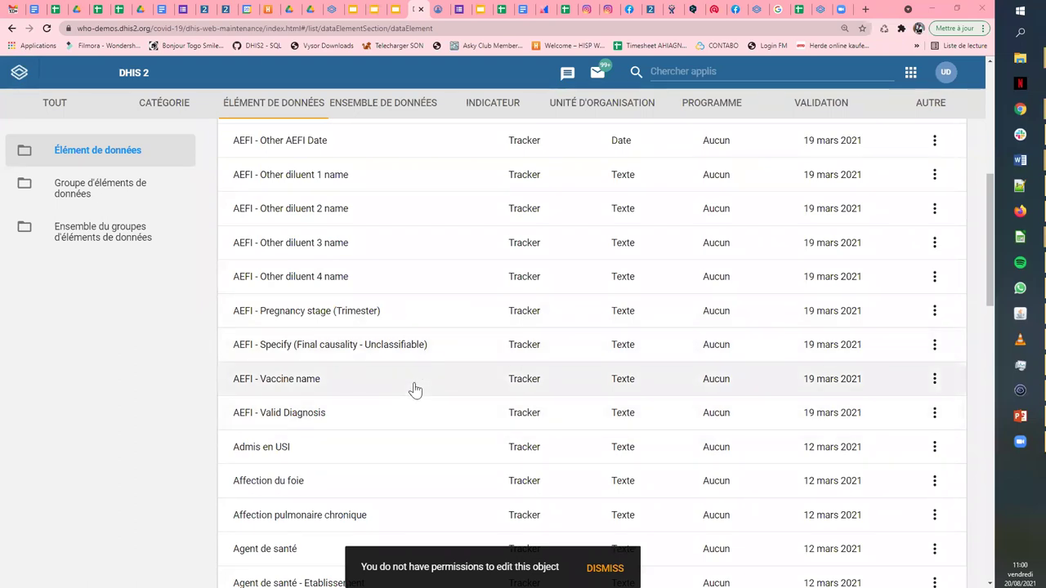
pyautogui.scroll(-1, 411, 376)
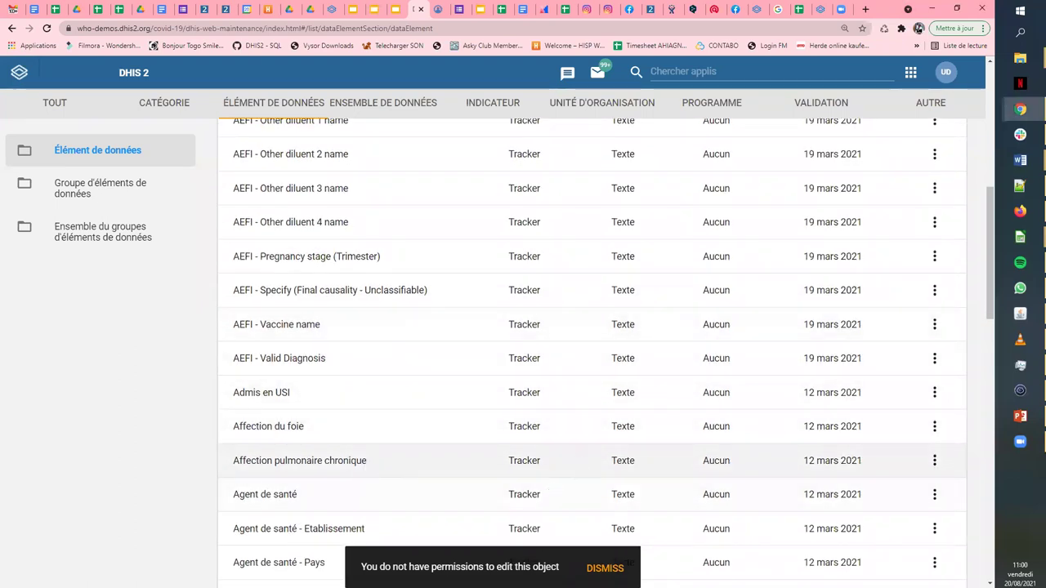
pyautogui.scroll(-2, 606, 520)
pyautogui.click(605, 567)
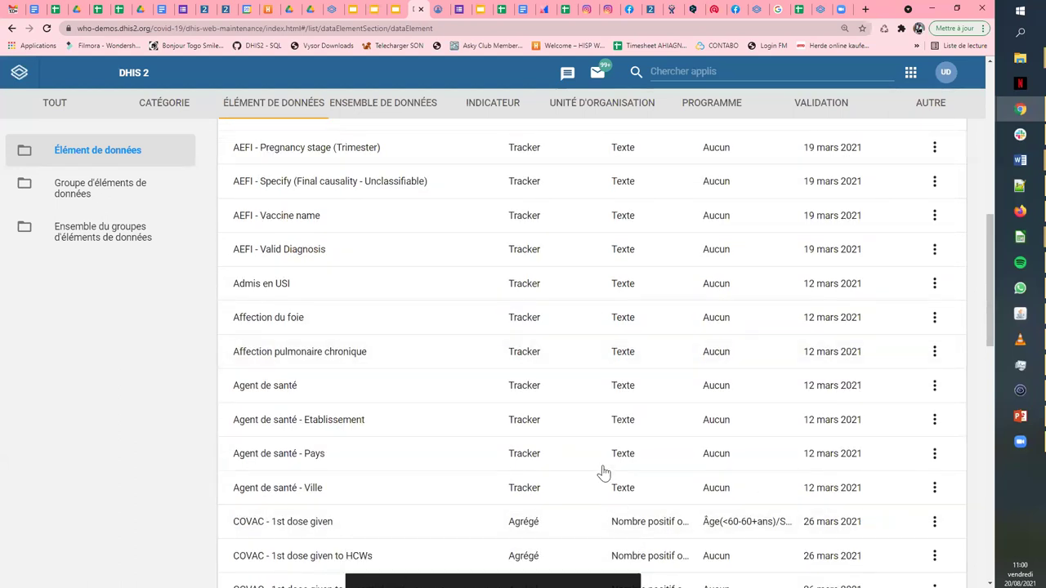
pyautogui.scroll(-3, 604, 474)
pyautogui.scroll(-3, 455, 441)
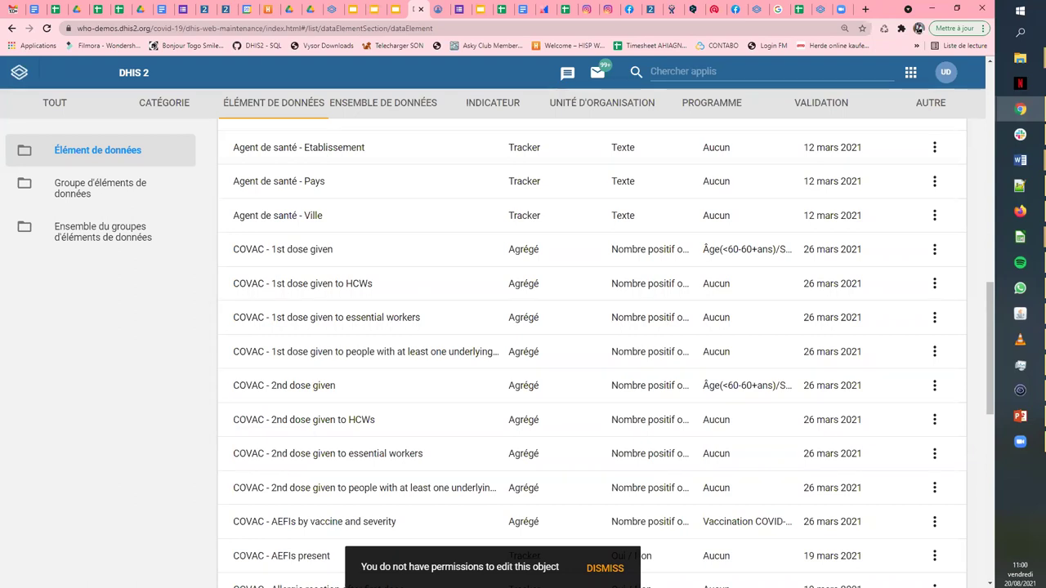
# Open the list of programs and try to edit the event program "Cas COVID-19 (événements)"
pyautogui.click(773, 71)
pyautogui.scroll(-1, 594, 227)
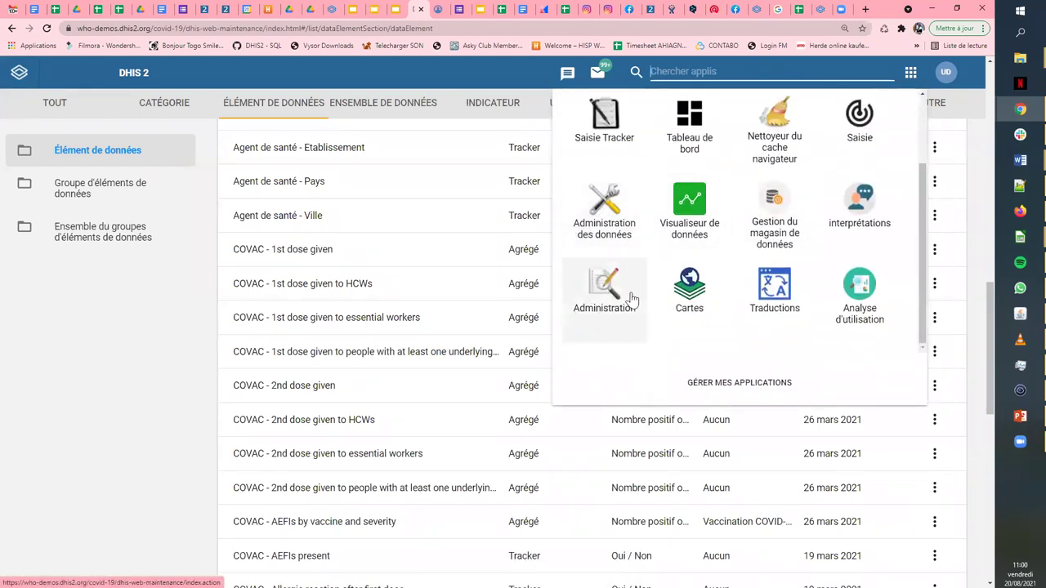
pyautogui.click(115, 376)
pyautogui.click(696, 106)
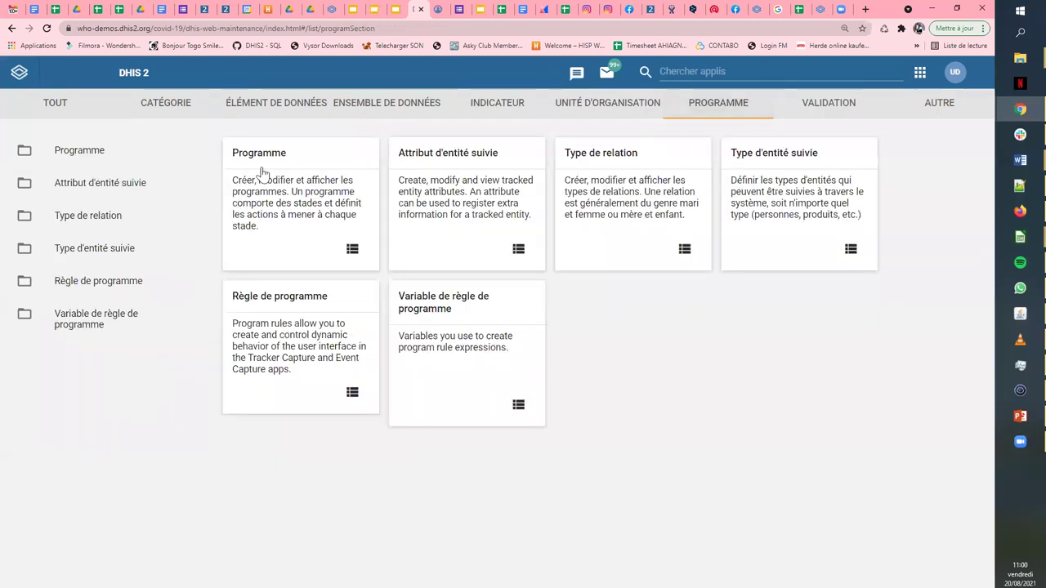
pyautogui.click(261, 175)
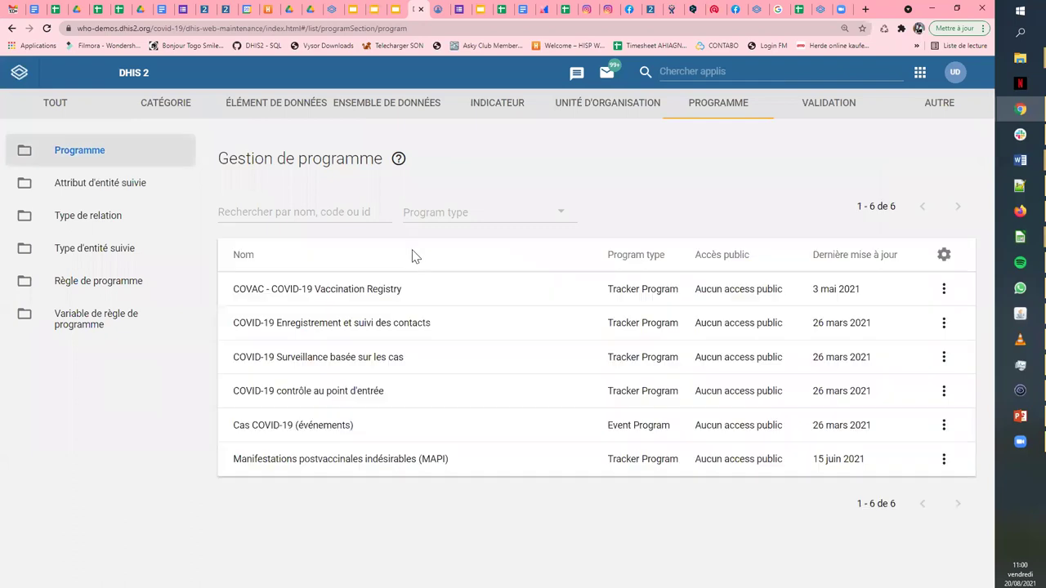
pyautogui.click(396, 433)
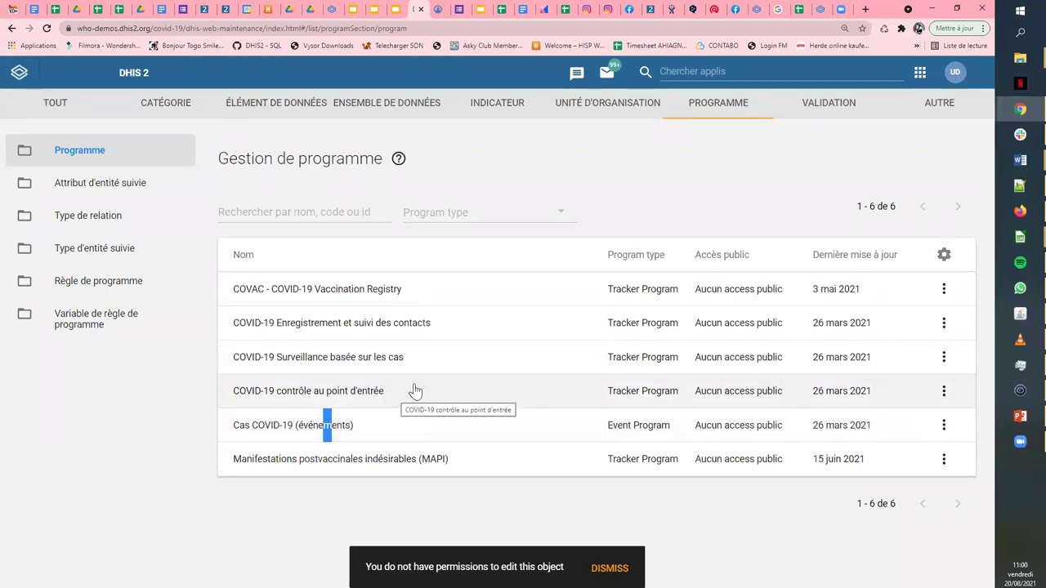
# Look through the available apps and the actions offered for the program "COVID-19 Surveillance basée sur les cas"
pyautogui.click(743, 71)
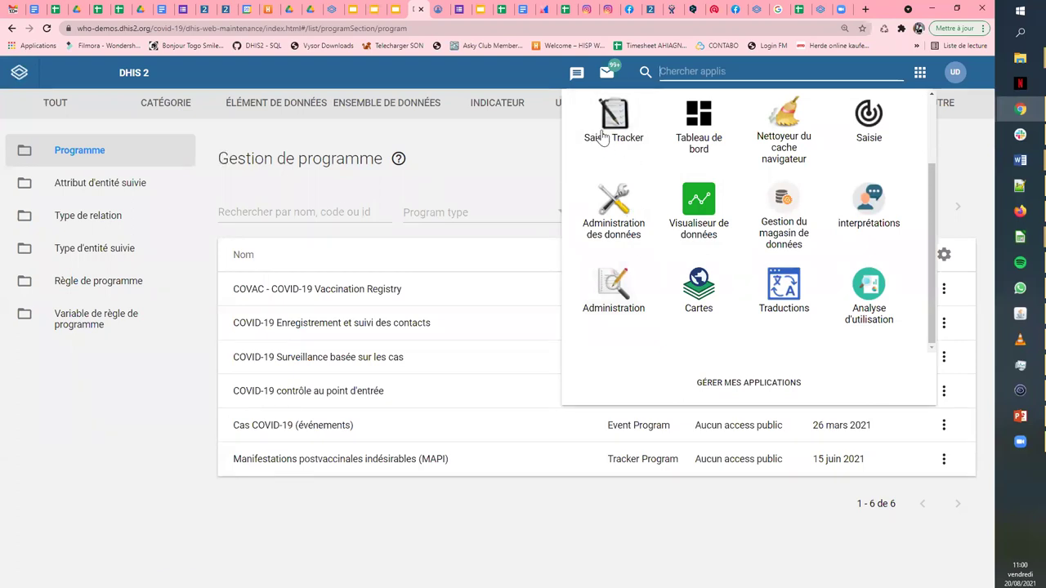
pyautogui.scroll(2, 612, 139)
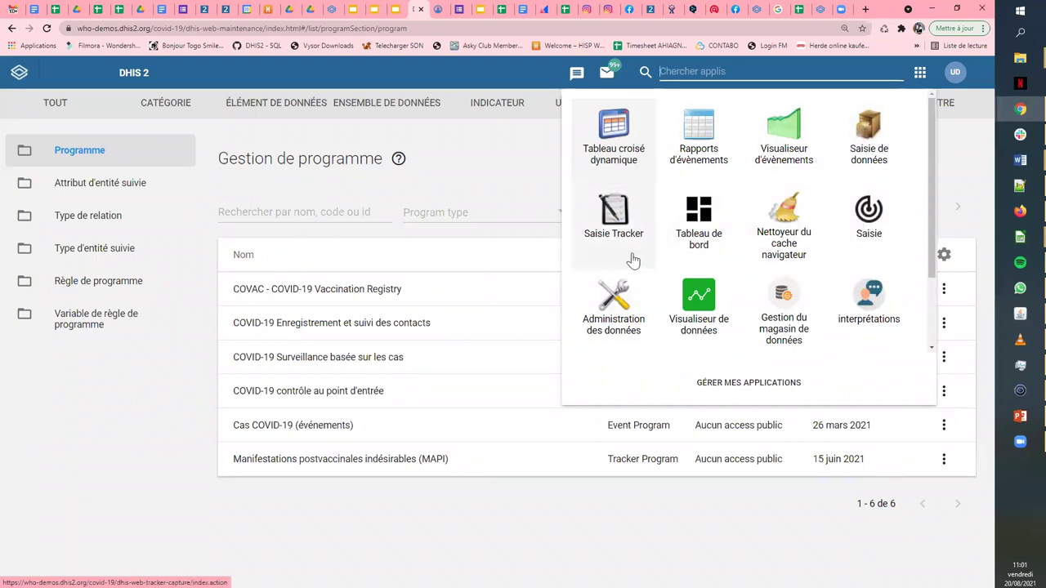
pyautogui.scroll(-2, 625, 262)
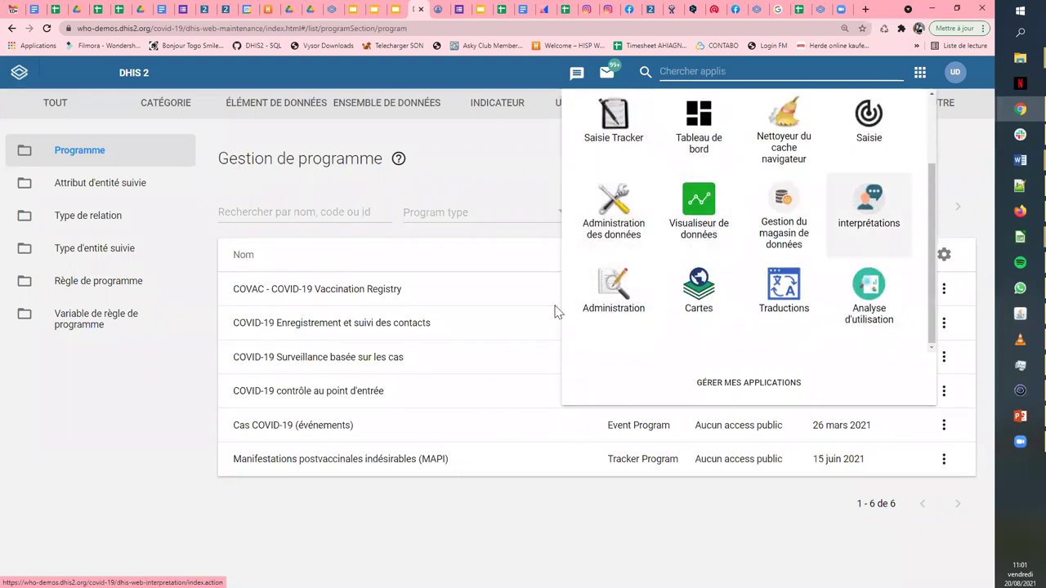
pyautogui.click(488, 161)
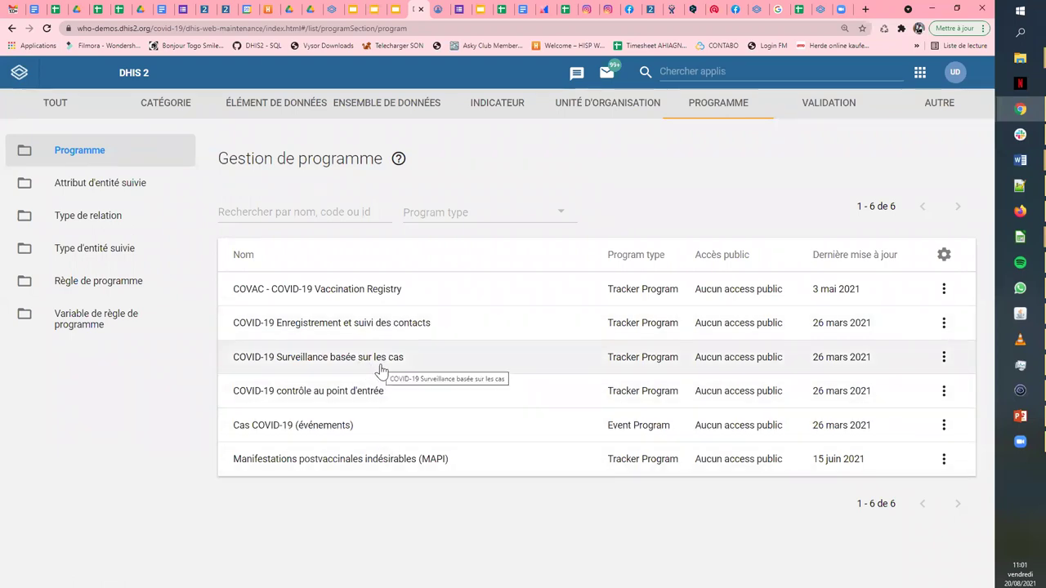
pyautogui.click(943, 358)
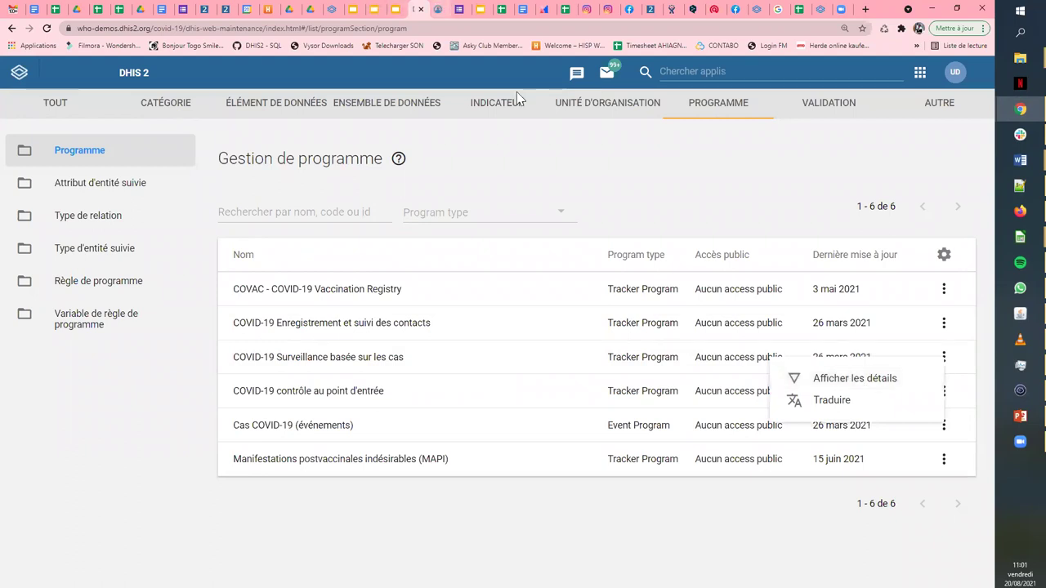
# Switch to the "COVID - Vaccination" DHIS2 instance and open the program list in its Maintenance app
pyautogui.hotkey('ctrl', 'Tab')
pyautogui.click(805, 73)
pyautogui.scroll(-3, 785, 205)
pyautogui.scroll(-2, 780, 219)
pyautogui.click(711, 225)
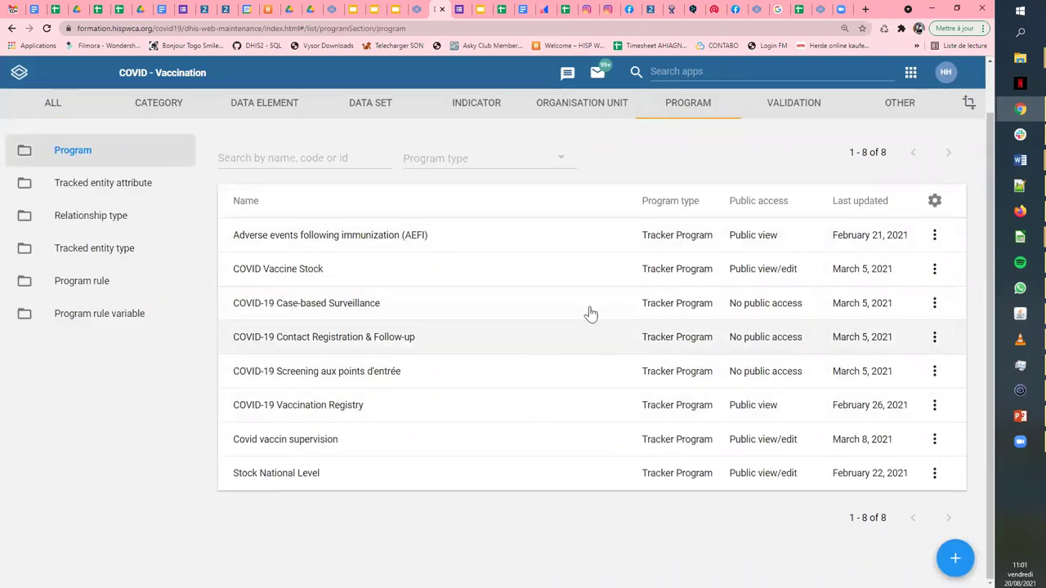
# Open the sharing settings of the COVID-19 Case-based Surveillance program and look through who has access
pyautogui.click(934, 303)
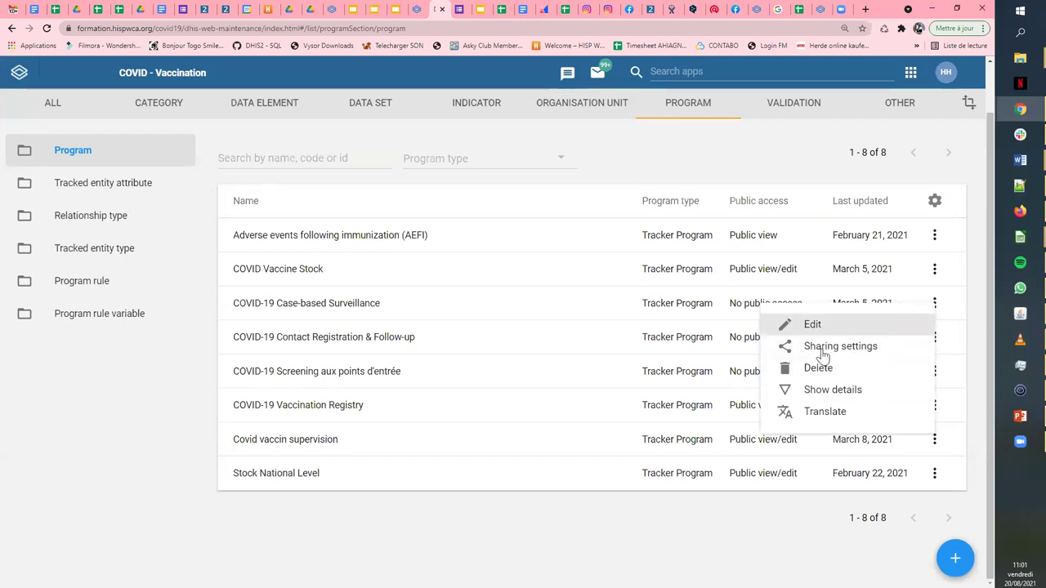
pyautogui.click(840, 349)
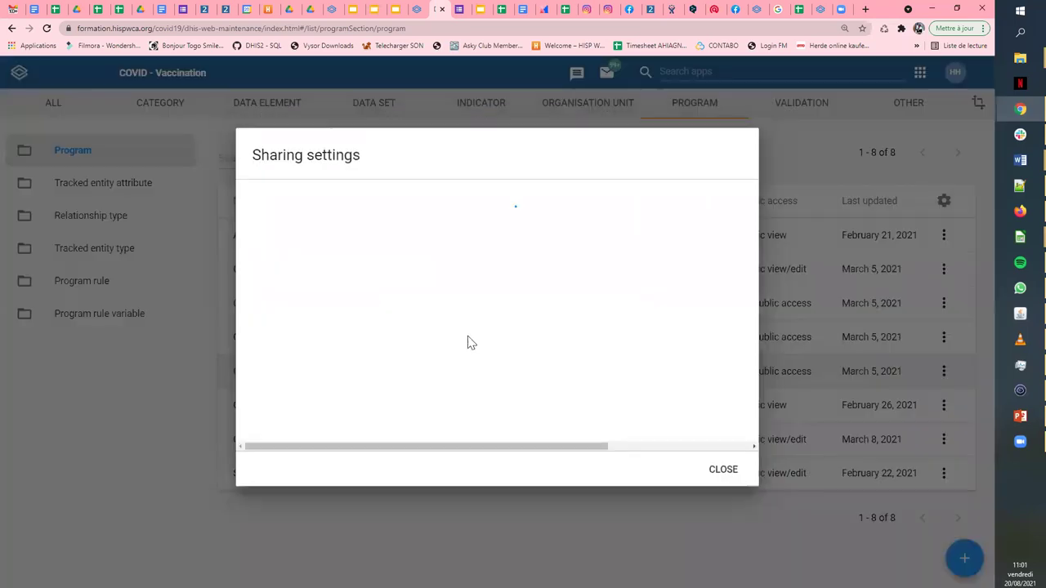
pyautogui.scroll(-1, 471, 326)
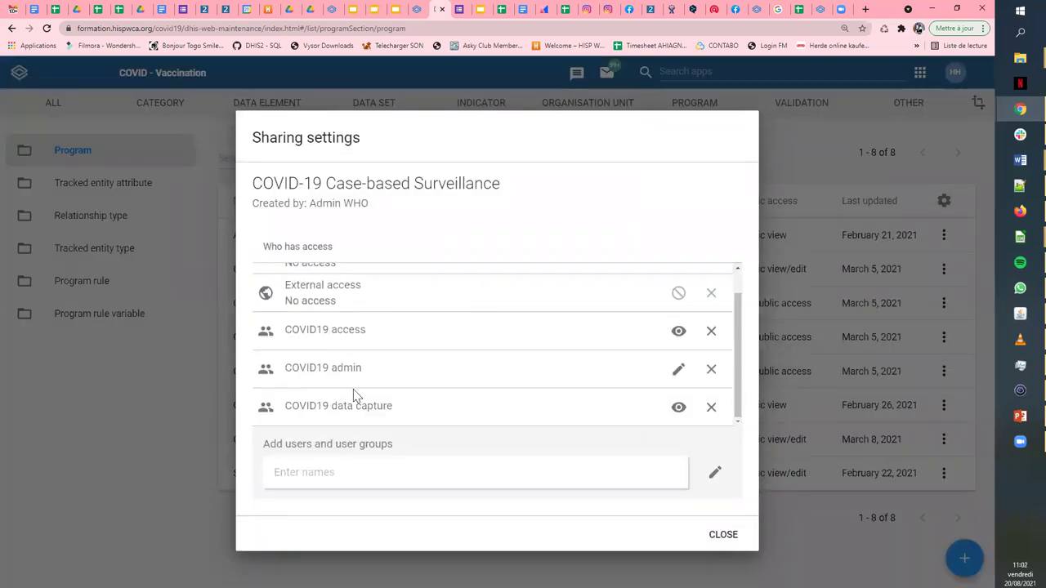
pyautogui.scroll(1, 361, 335)
pyautogui.scroll(-1, 374, 379)
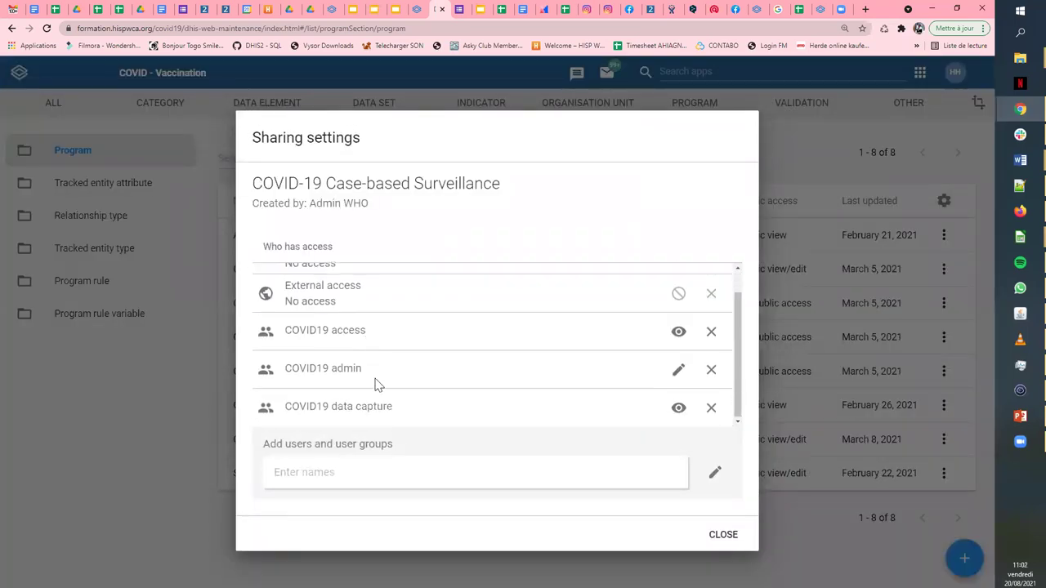
pyautogui.scroll(1, 378, 385)
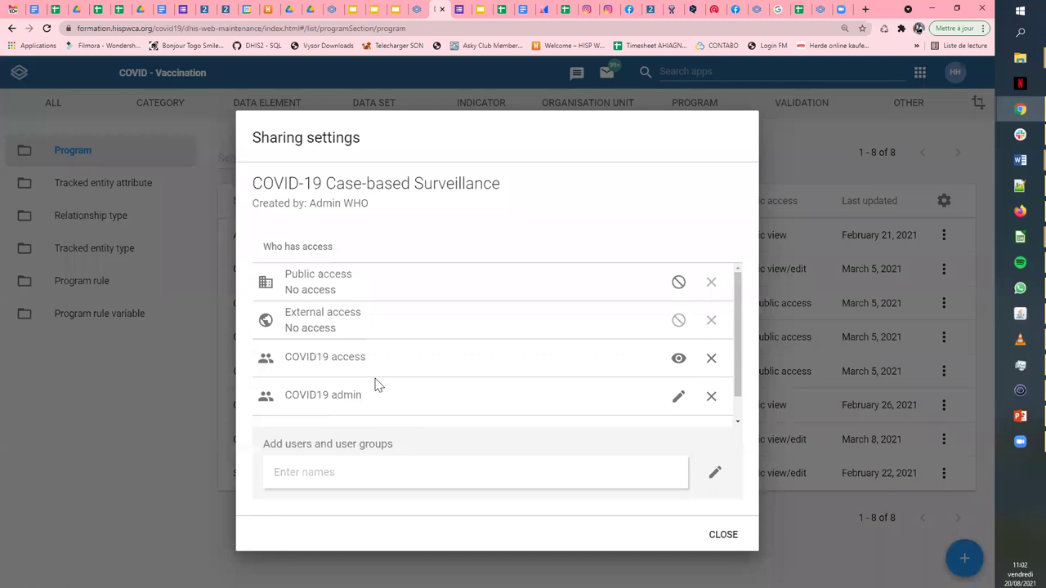
# Examine the metadata and data access options for public access and the COVID19 access group, leaving them as set
pyautogui.click(678, 282)
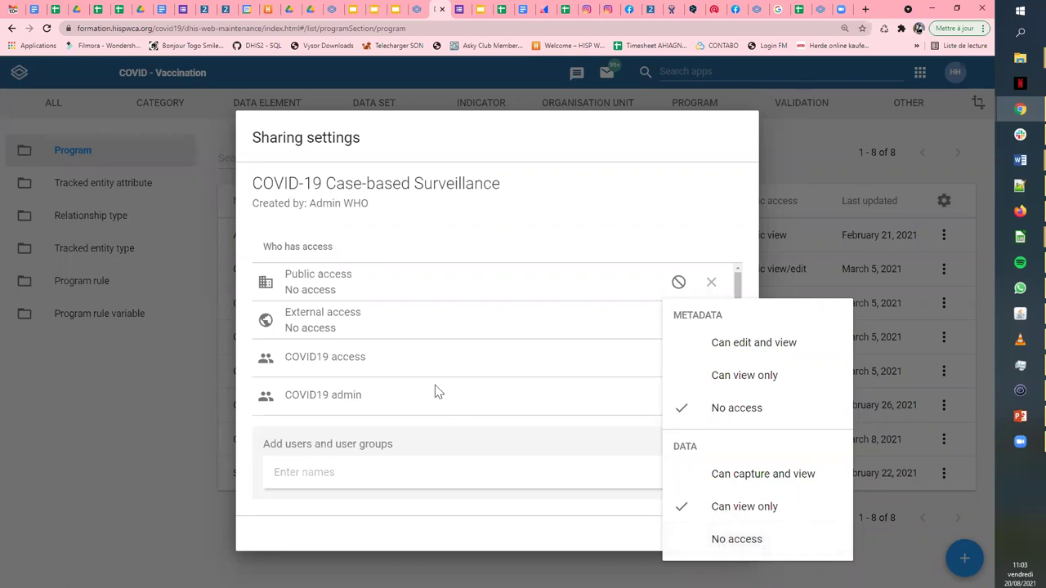
pyautogui.click(478, 346)
pyautogui.scroll(-1, 362, 342)
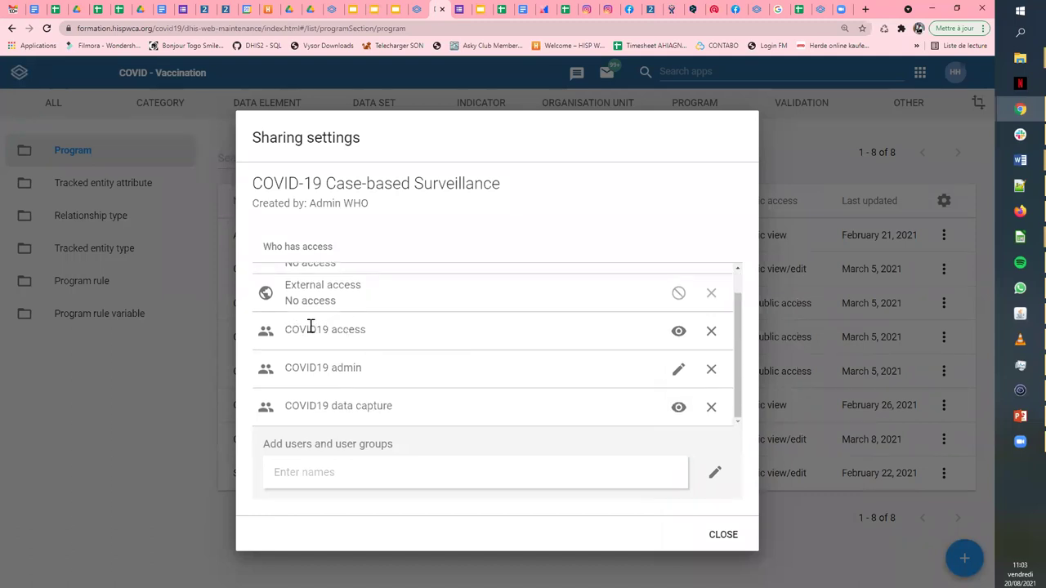
pyautogui.click(678, 331)
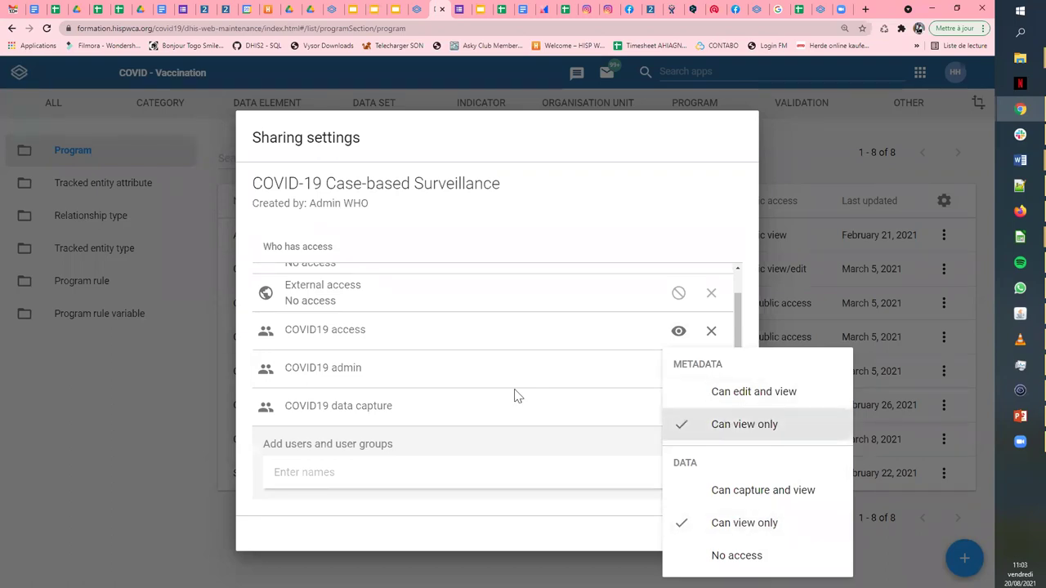
pyautogui.click(490, 380)
# Examine the metadata and data permissions of the COVID19 admin group and compare them with the COVID19 access group
pyautogui.moveTo(330, 369); pyautogui.dragTo(364, 373)
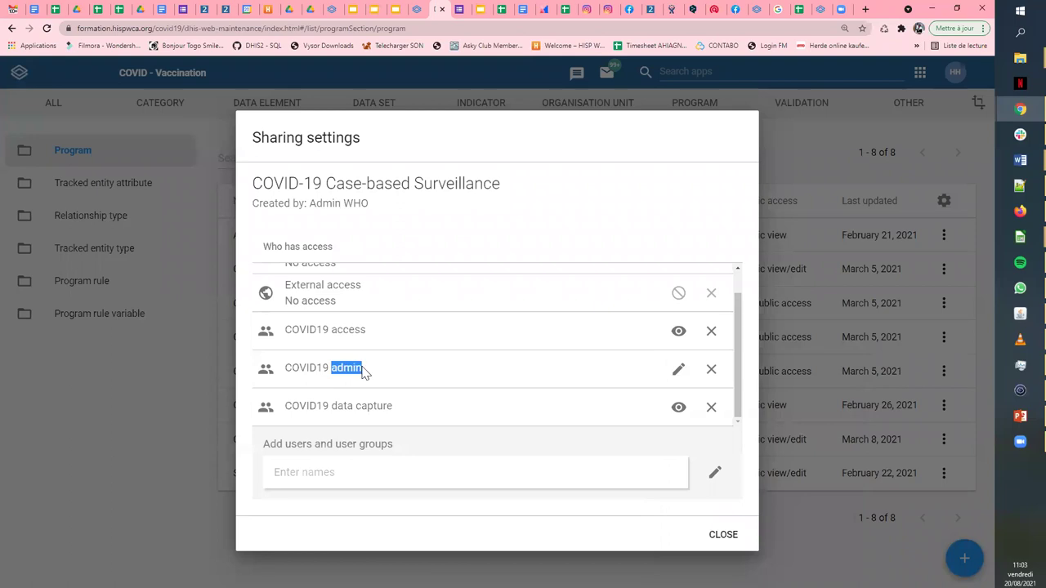
pyautogui.click(678, 369)
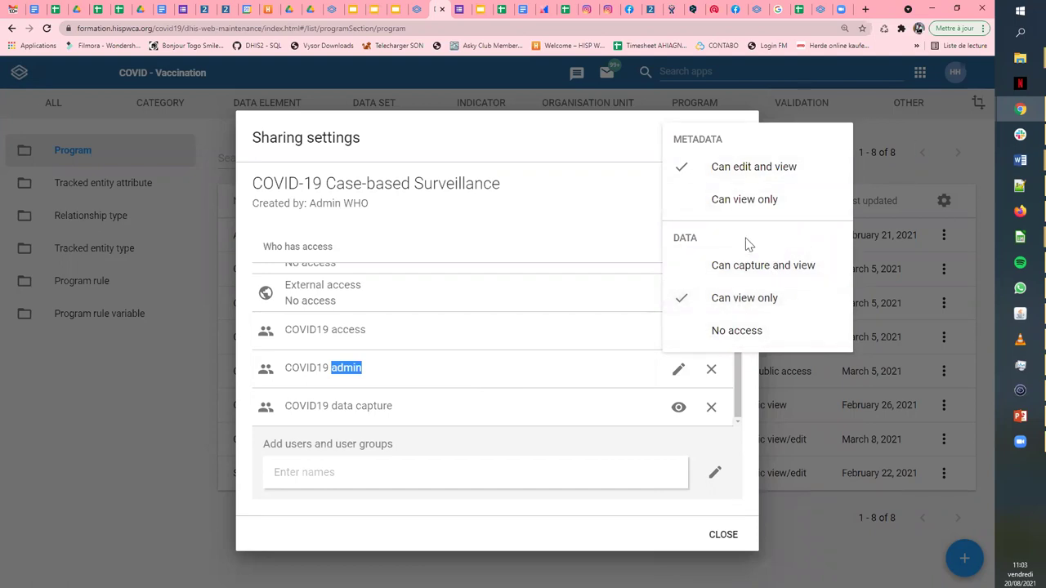
pyautogui.click(355, 339)
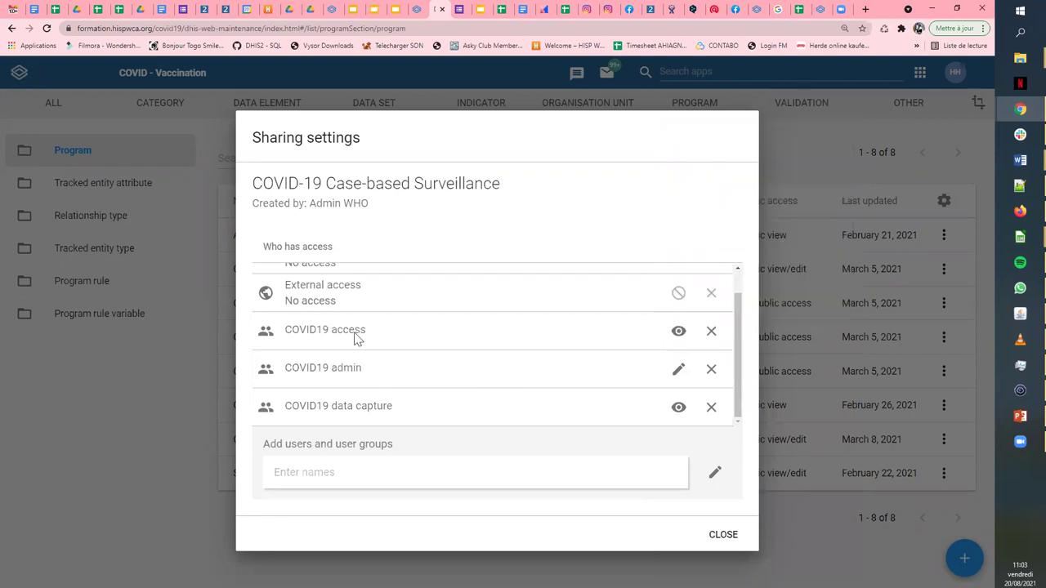
pyautogui.click(678, 331)
pyautogui.click(468, 382)
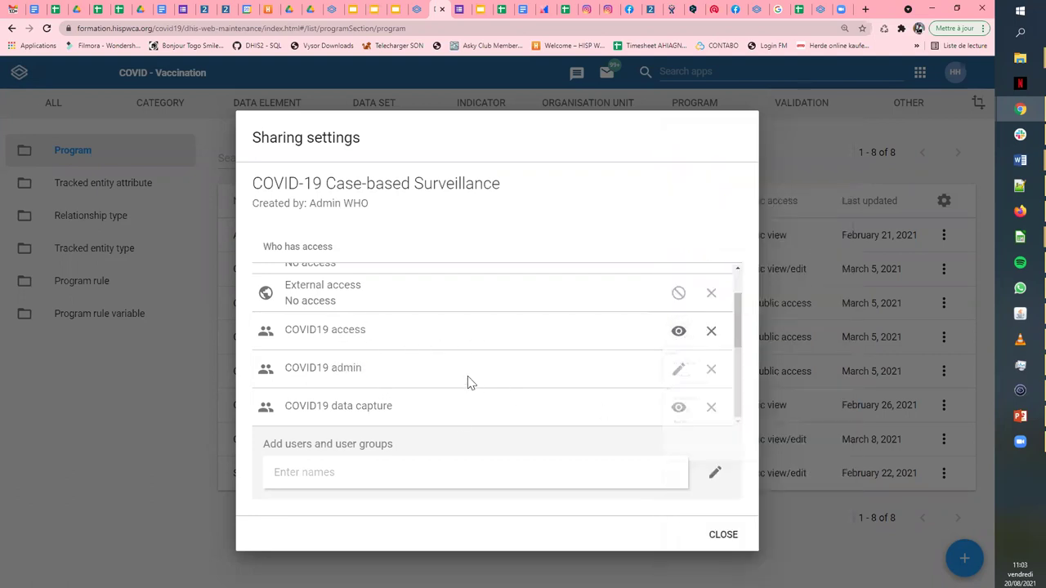
# Check the metadata and data permissions of the COVID19 data capture group and close the program's sharing settings
pyautogui.click(686, 415)
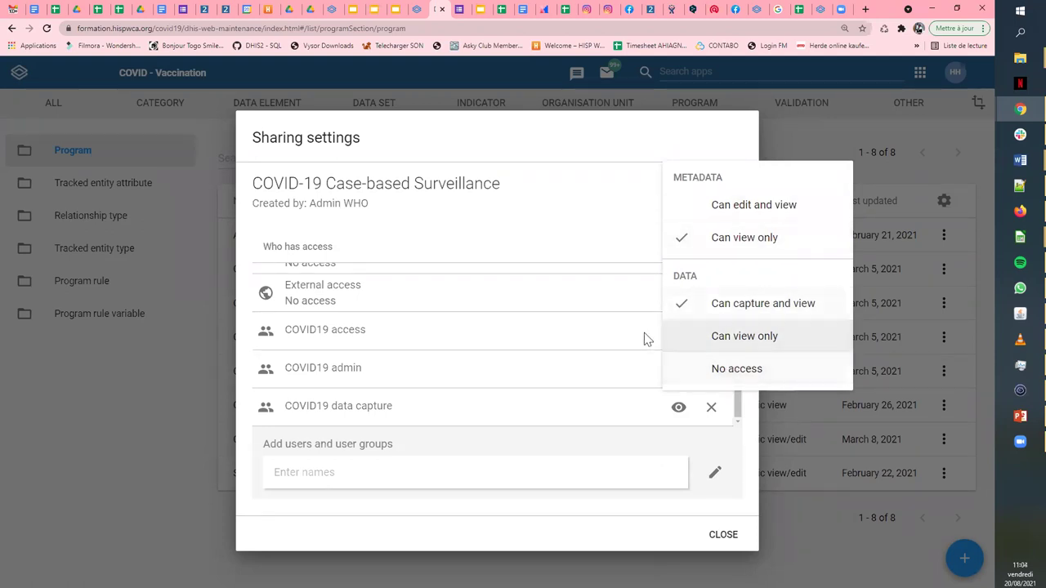
pyautogui.click(521, 372)
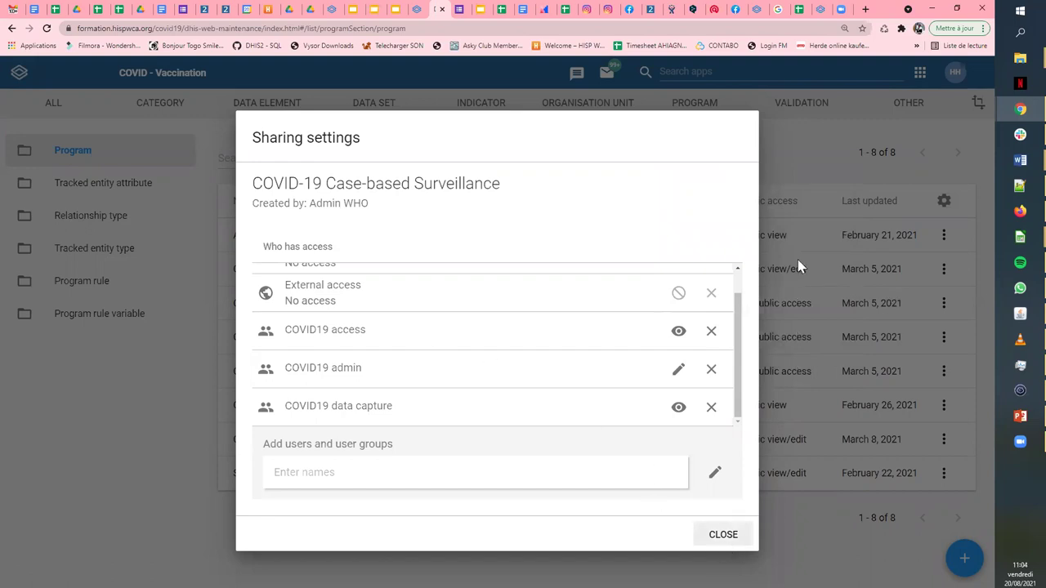
pyautogui.press('Escape')
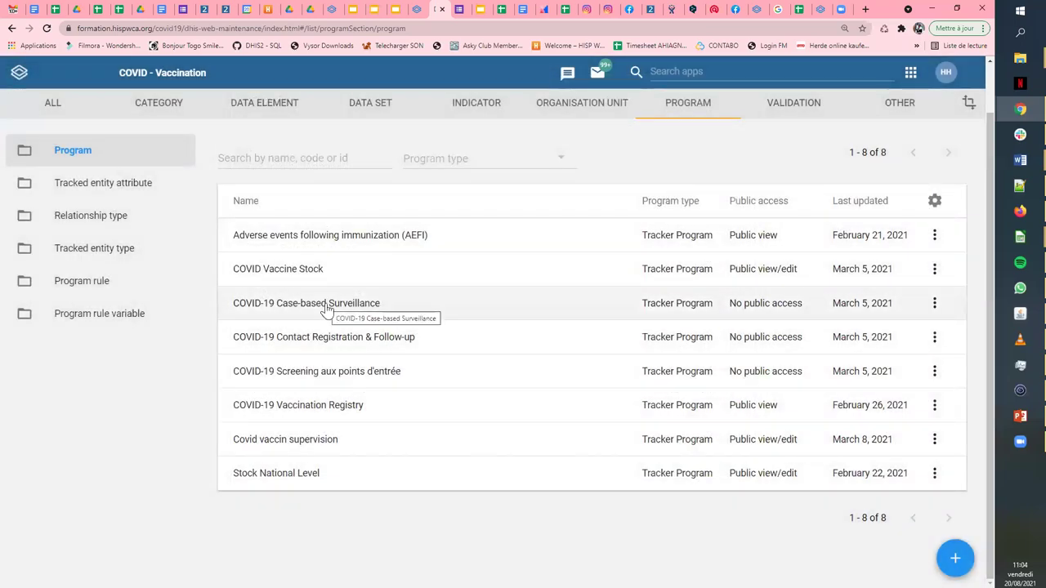
# Open the COVID-19 Case-based Surveillance program for editing and bring up the sharing settings of "Stage 3 - Lab Results" under its roles and access
pyautogui.click(325, 305)
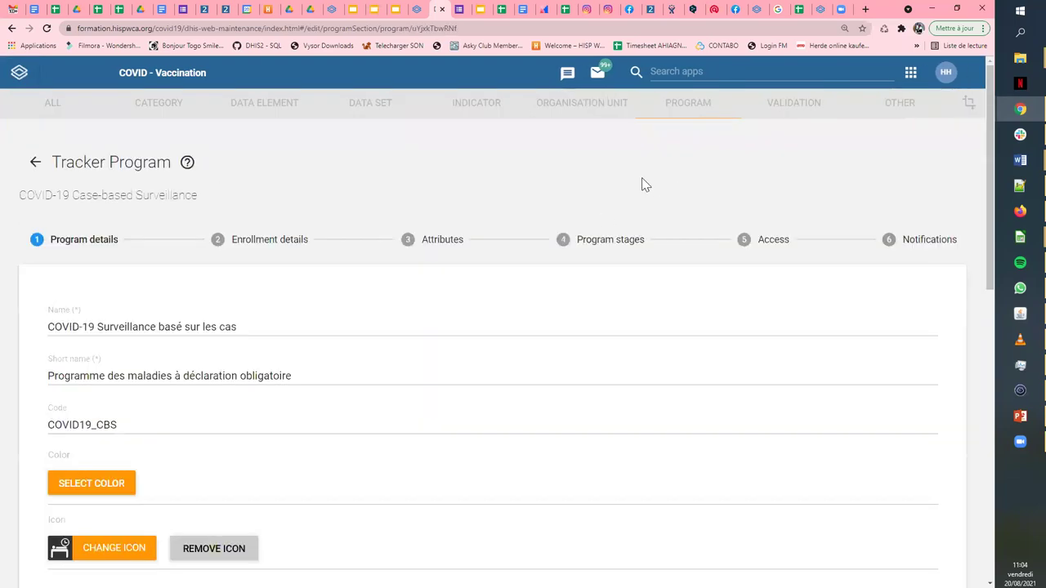
pyautogui.click(612, 241)
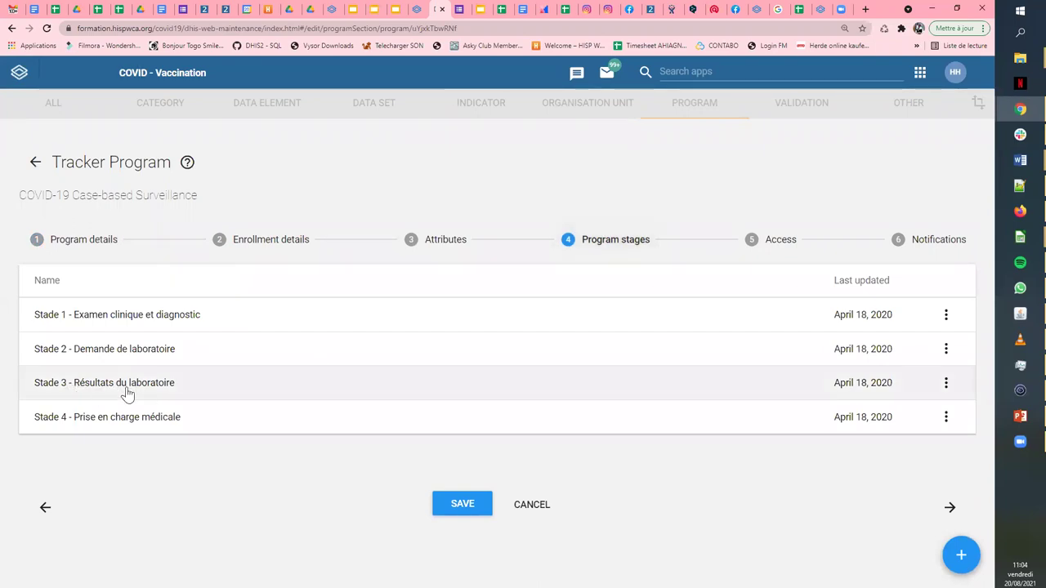
pyautogui.click(780, 245)
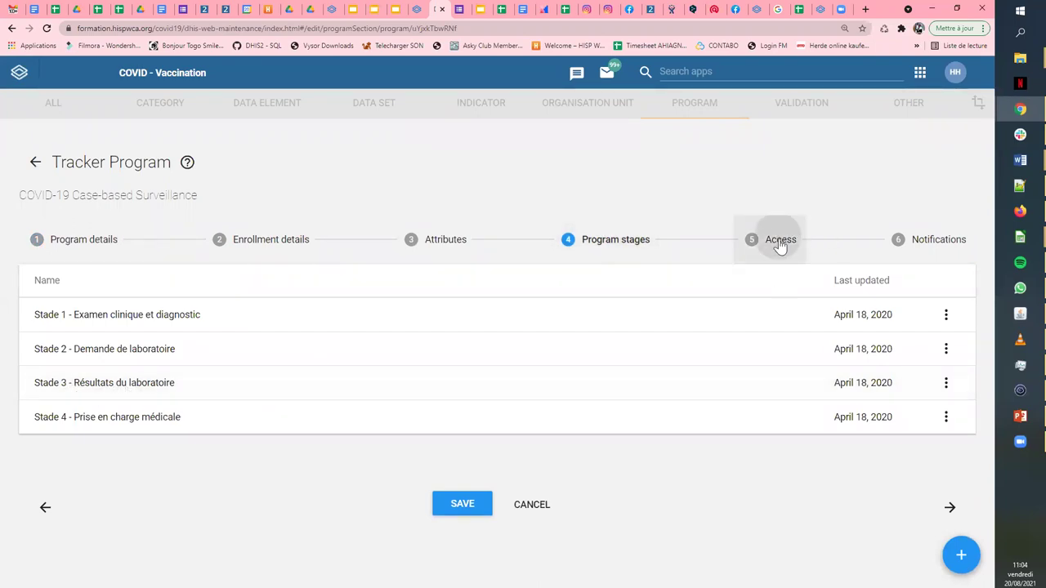
pyautogui.scroll(-3, 614, 308)
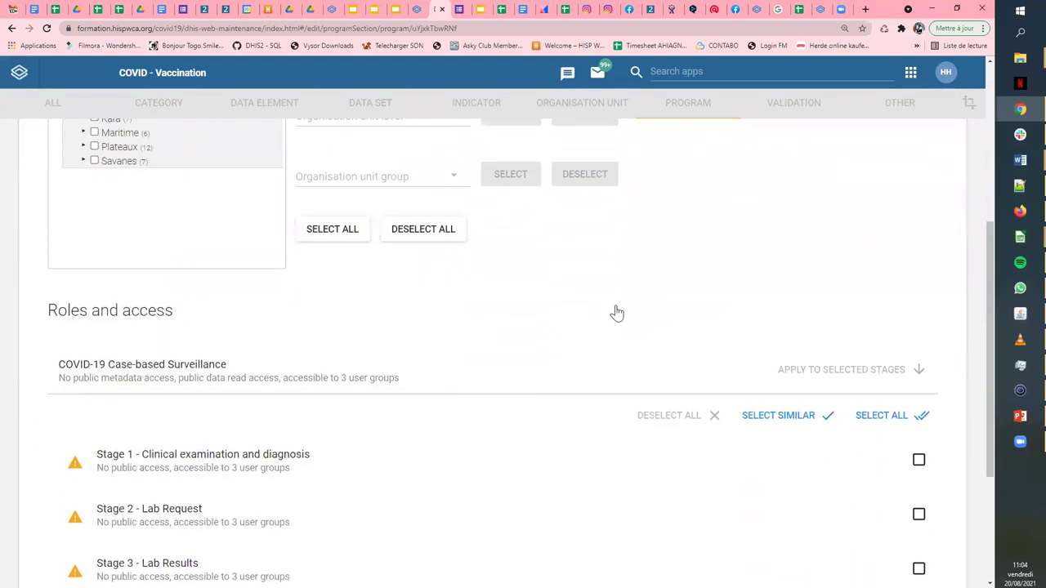
pyautogui.scroll(-3, 617, 313)
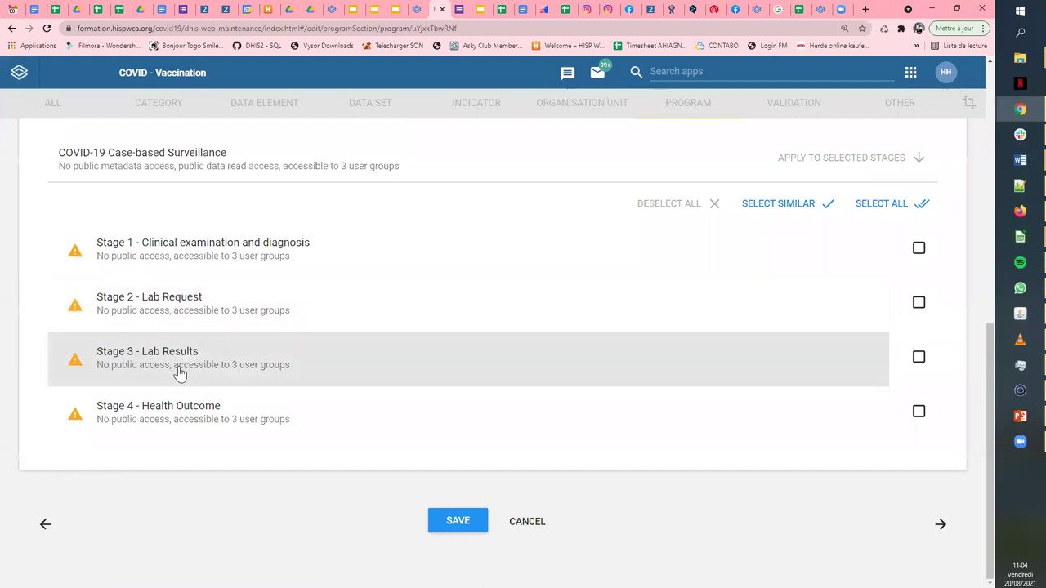
pyautogui.click(549, 350)
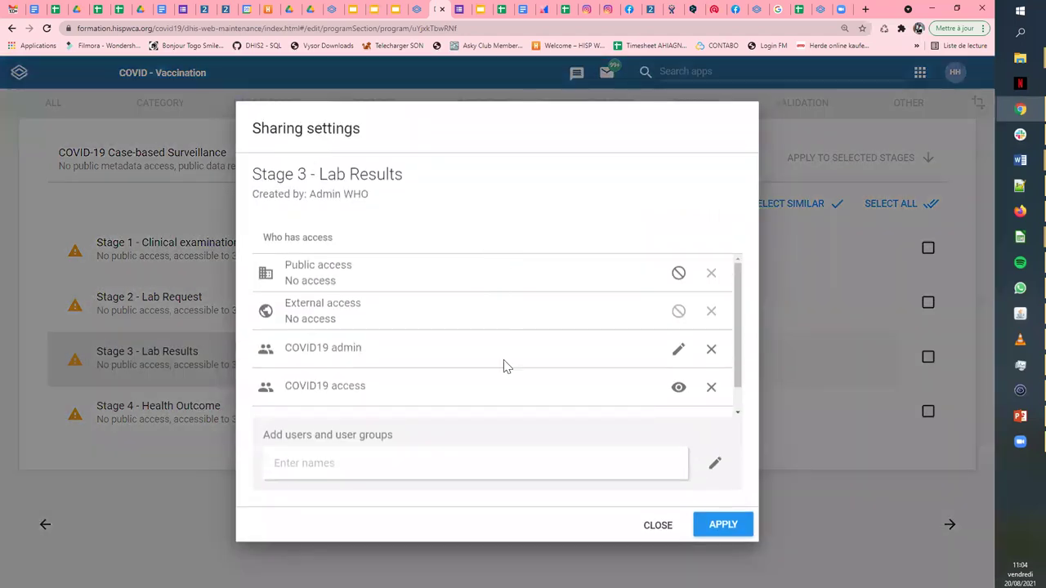
# Review the groups with access to "Stage 3 - Lab Results", close its sharing settings and cancel editing the program
pyautogui.scroll(-1, 408, 367)
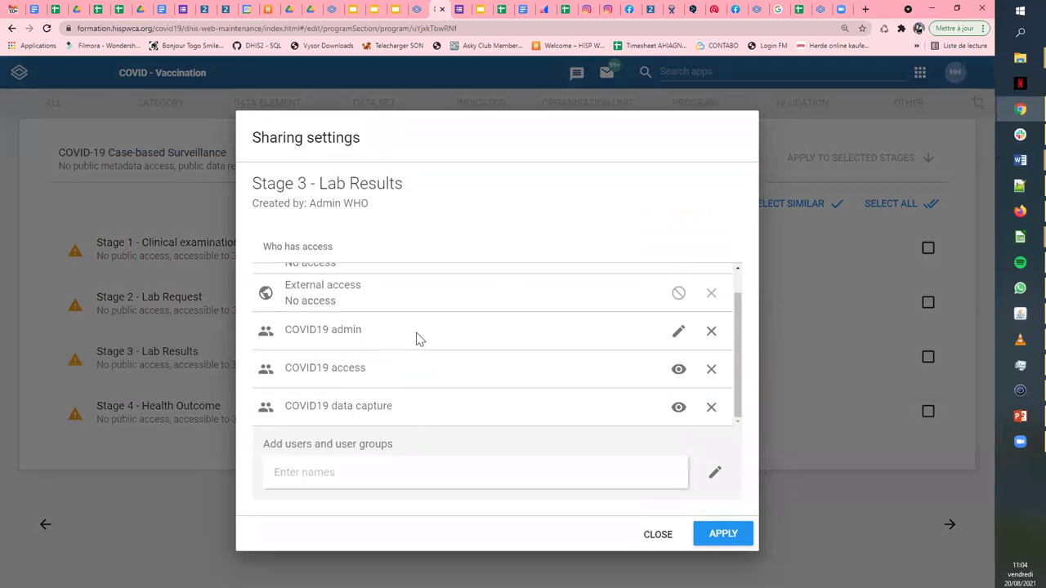
pyautogui.scroll(1, 416, 339)
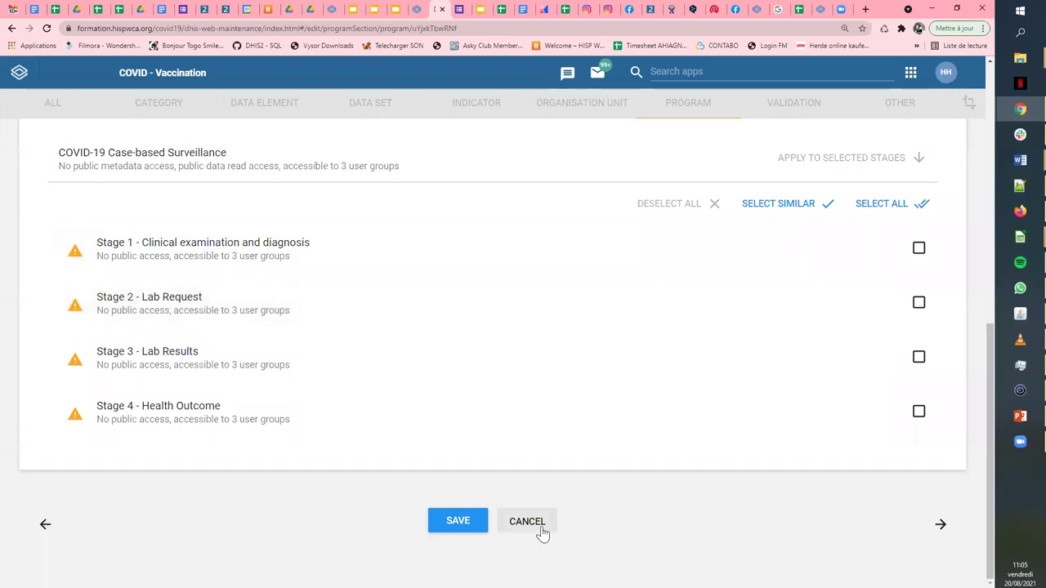
pyautogui.click(526, 521)
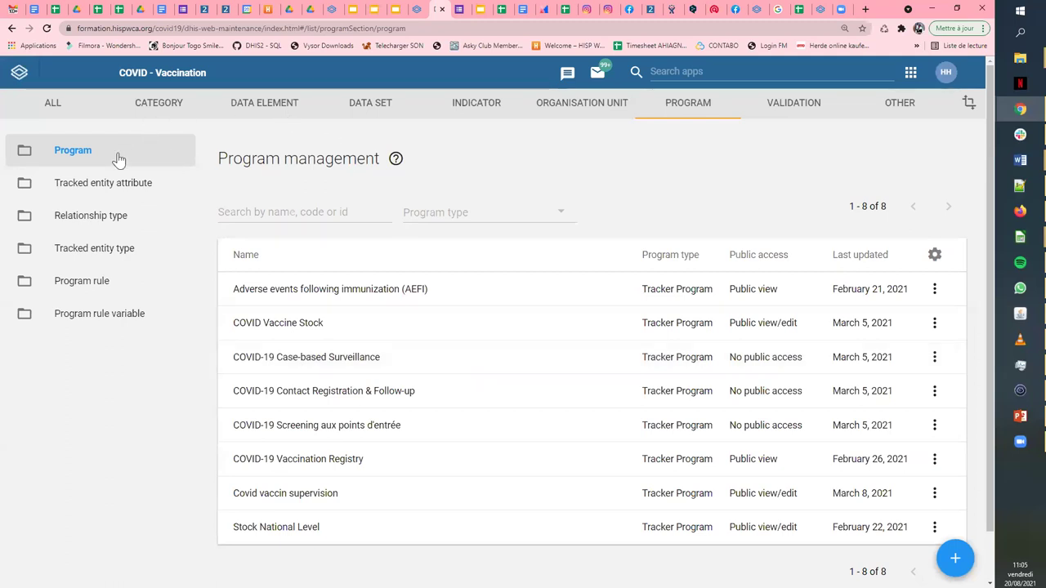
# Switch to the WHO COVID-19 demo instance, open Tracker Capture and view the "COVAC - COVID-19 Vaccination Registry" working lists
pyautogui.click(415, 9)
pyautogui.click(774, 69)
pyautogui.click(772, 74)
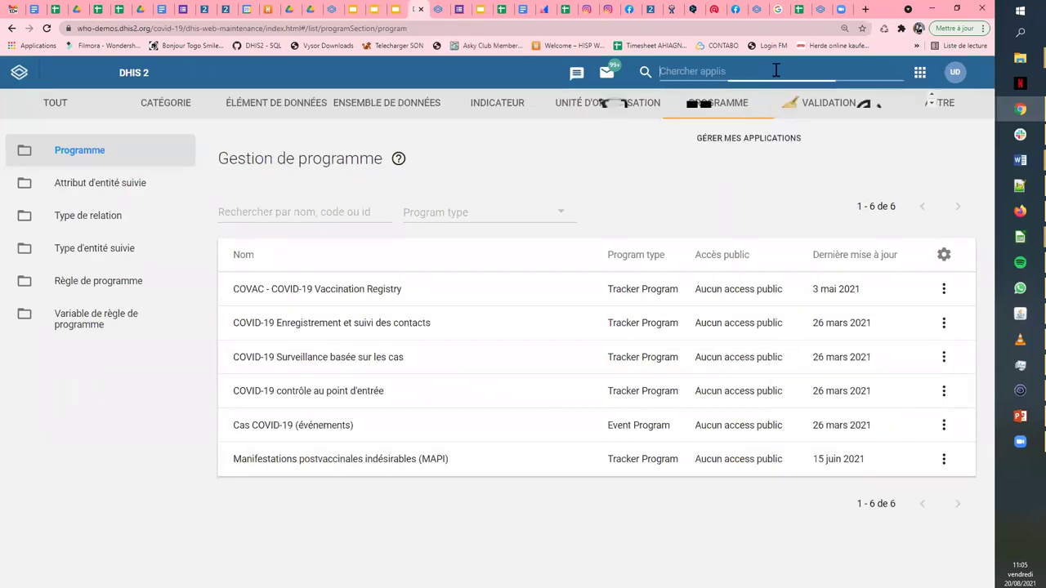
pyautogui.scroll(2, 608, 270)
pyautogui.click(608, 231)
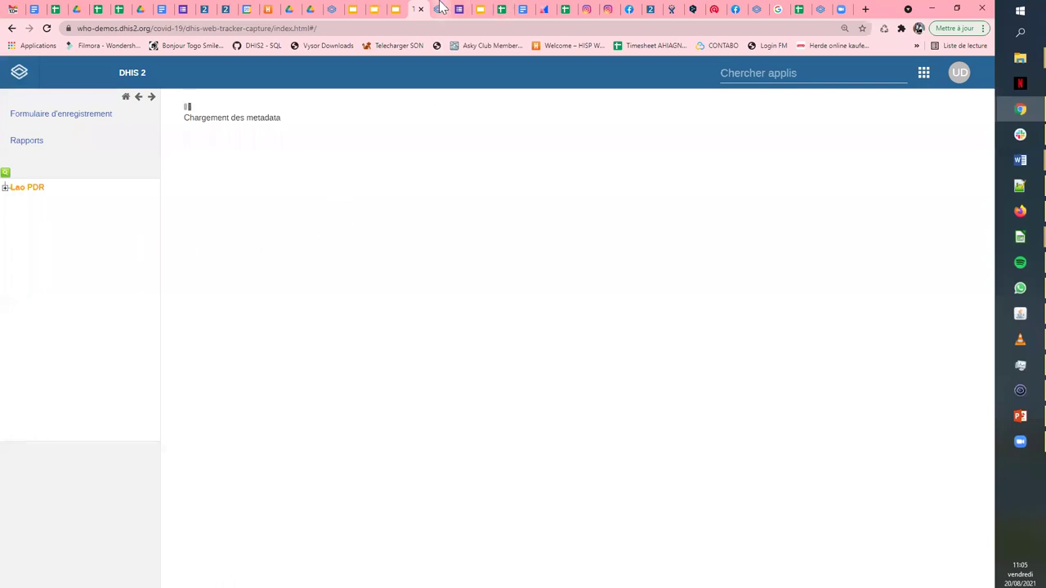
pyautogui.click(438, 7)
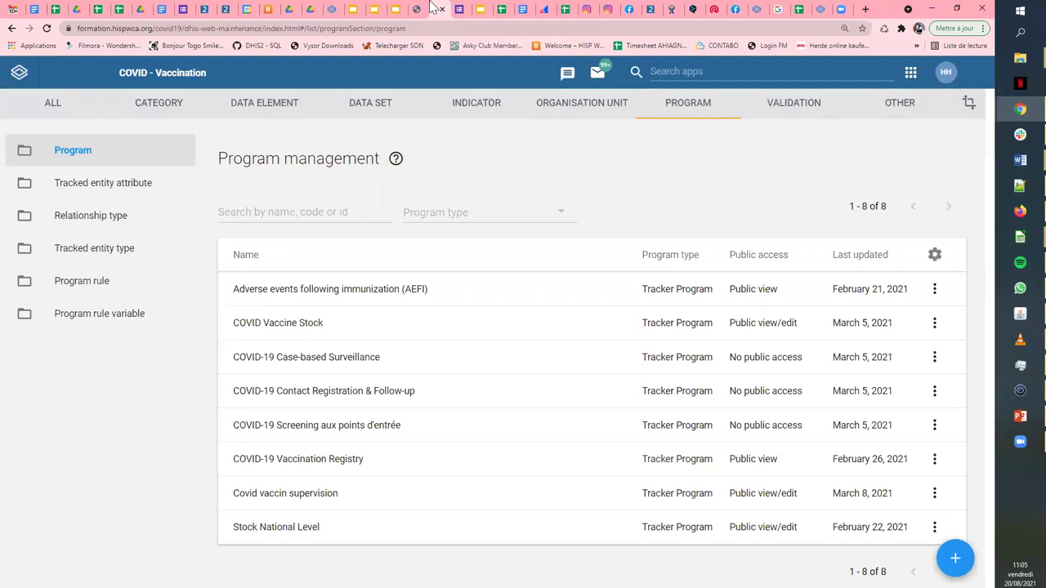
pyautogui.click(418, 9)
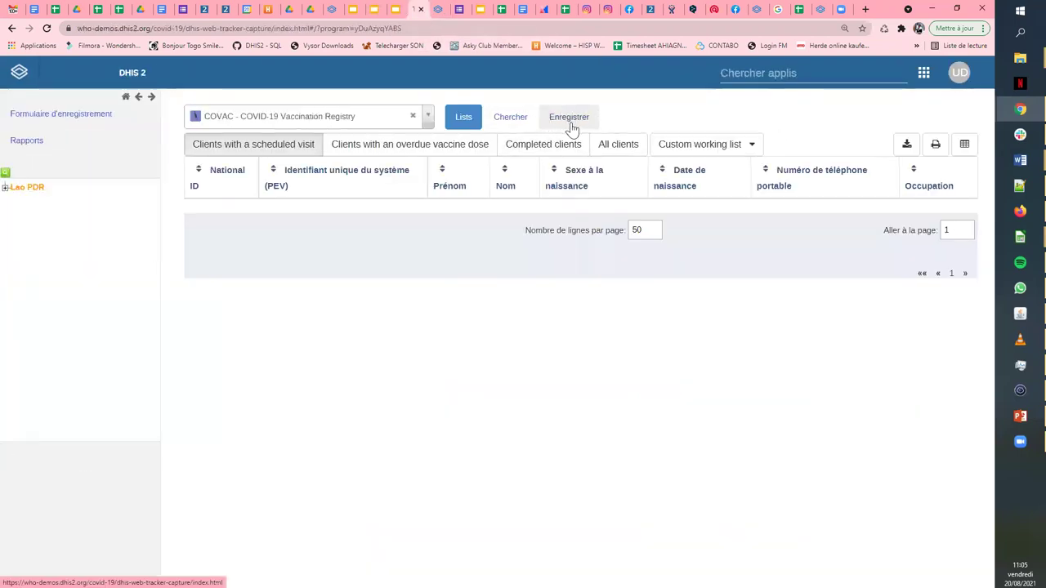
# Return to the COVID - Vaccination instance's maintenance app and bring up the sharing settings of the Person tracked entity type
pyautogui.click(440, 8)
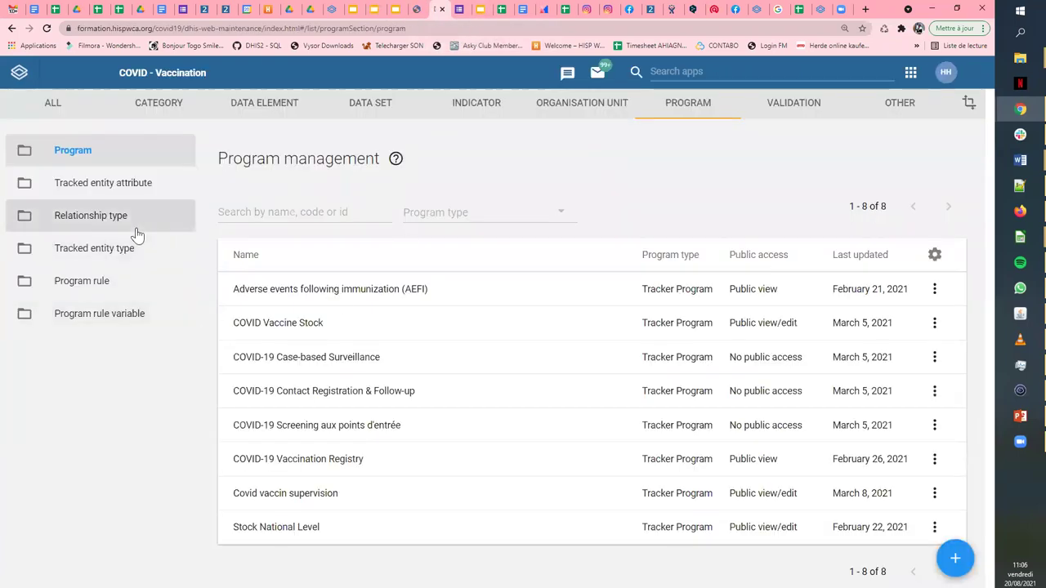
pyautogui.click(96, 248)
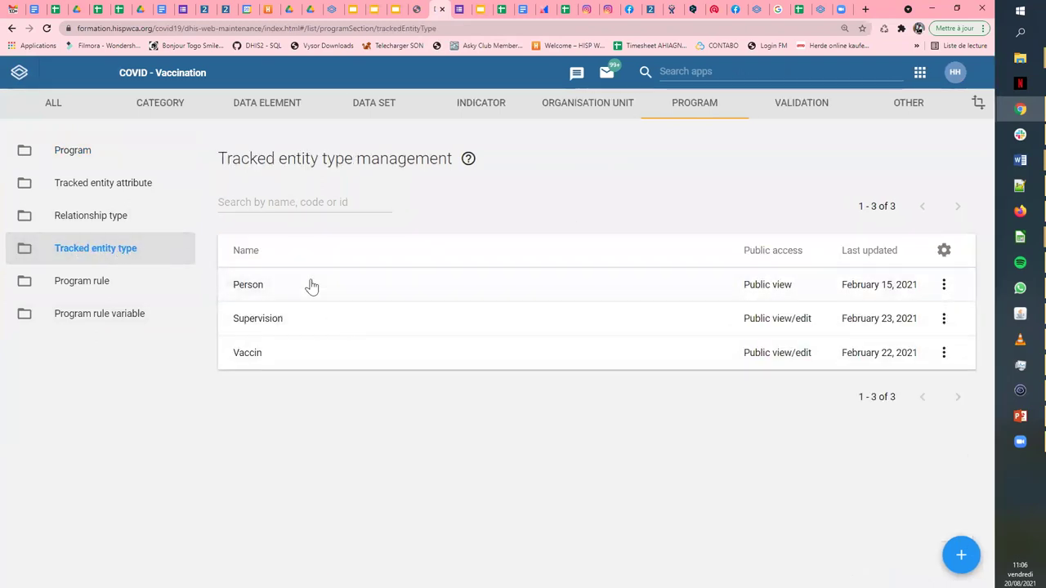
pyautogui.click(943, 286)
pyautogui.click(782, 357)
# Look through the public, external and AEFI user group access entries for the Person tracked entity type
pyautogui.scroll(-3, 362, 282)
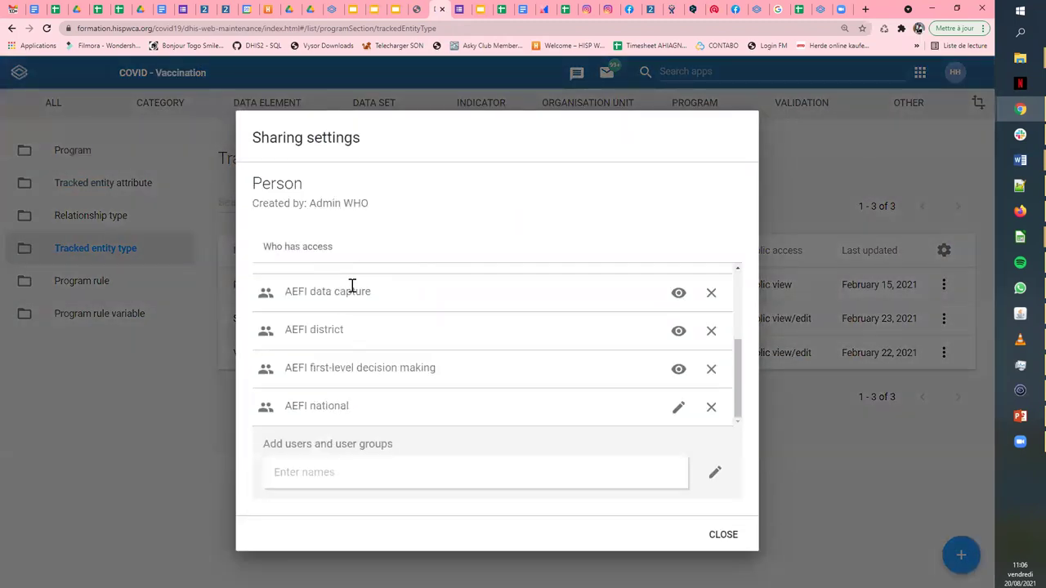
pyautogui.scroll(5, 360, 364)
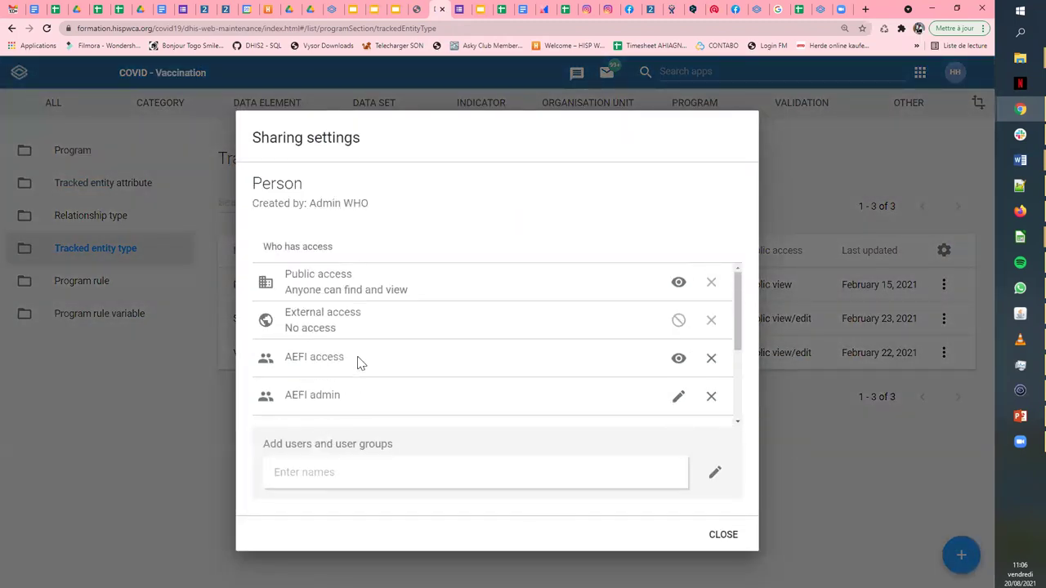
pyautogui.scroll(-3, 363, 330)
pyautogui.scroll(-1, 343, 362)
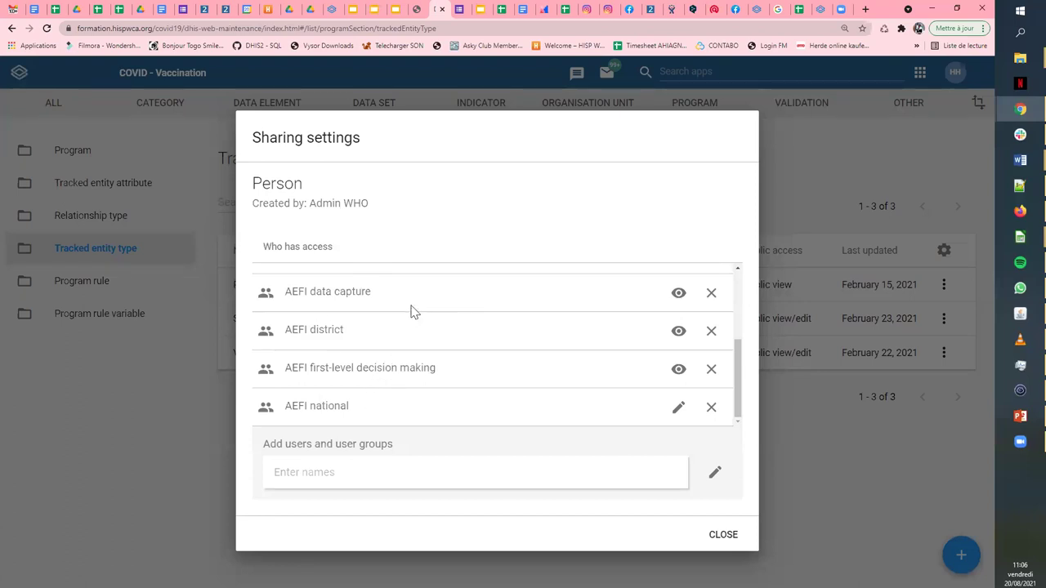
pyautogui.scroll(3, 397, 381)
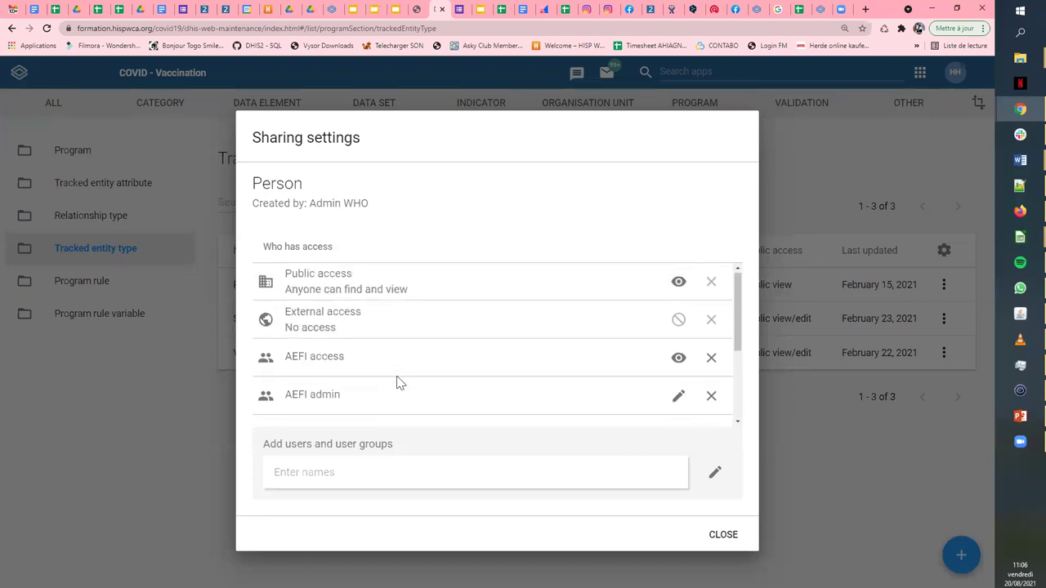
pyautogui.scroll(-4, 343, 320)
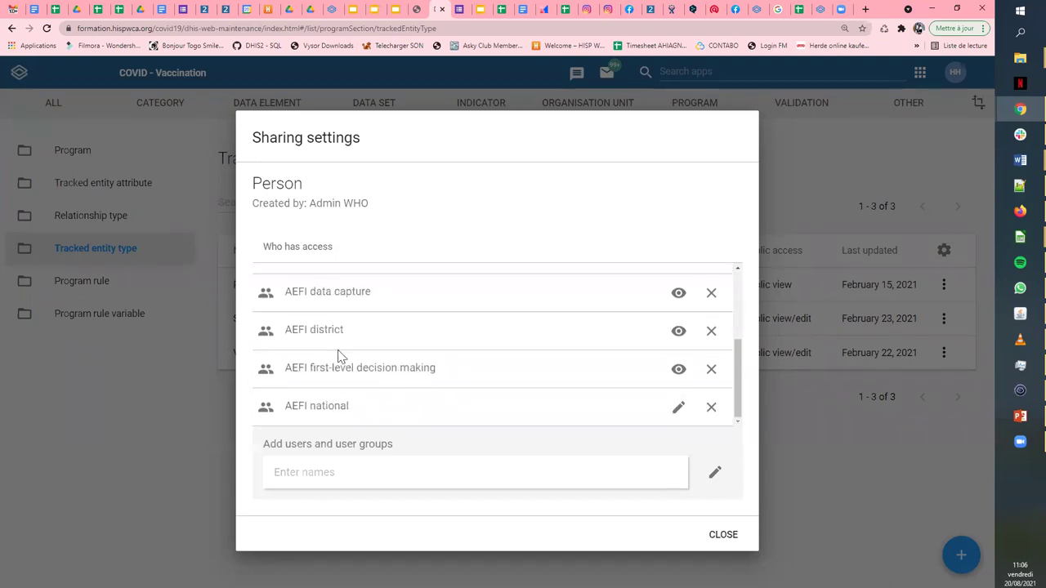
pyautogui.scroll(4, 339, 357)
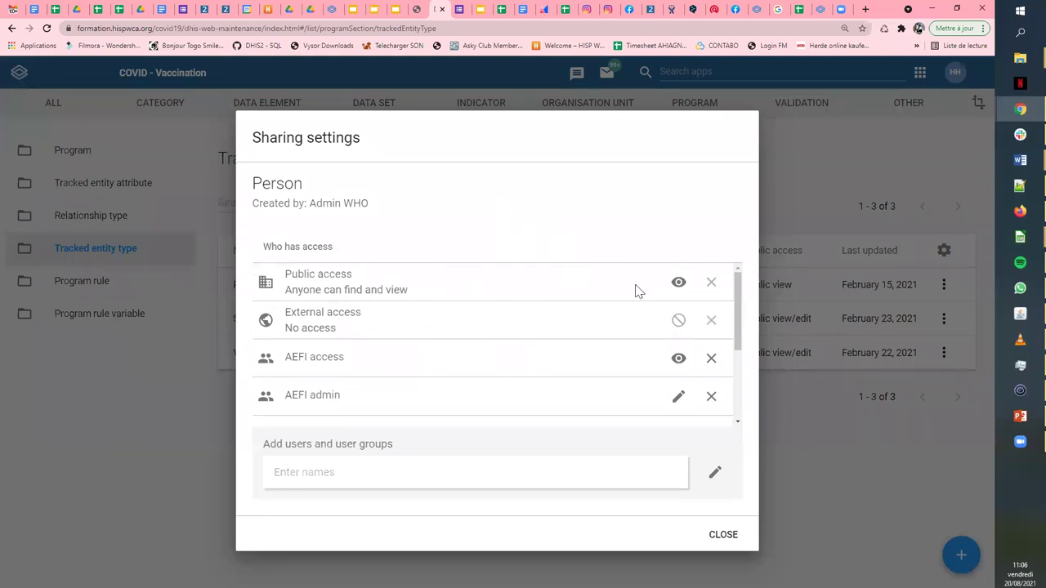
# Check the metadata and data options for public access to Person, leave them as set and close the sharing settings
pyautogui.click(677, 286)
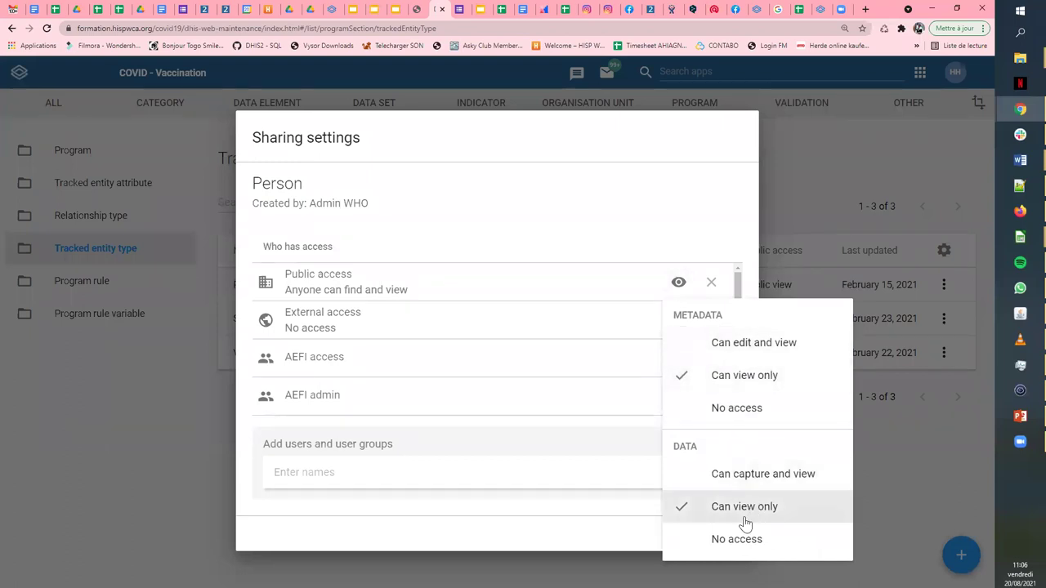
pyautogui.click(493, 329)
pyautogui.scroll(-2, 518, 359)
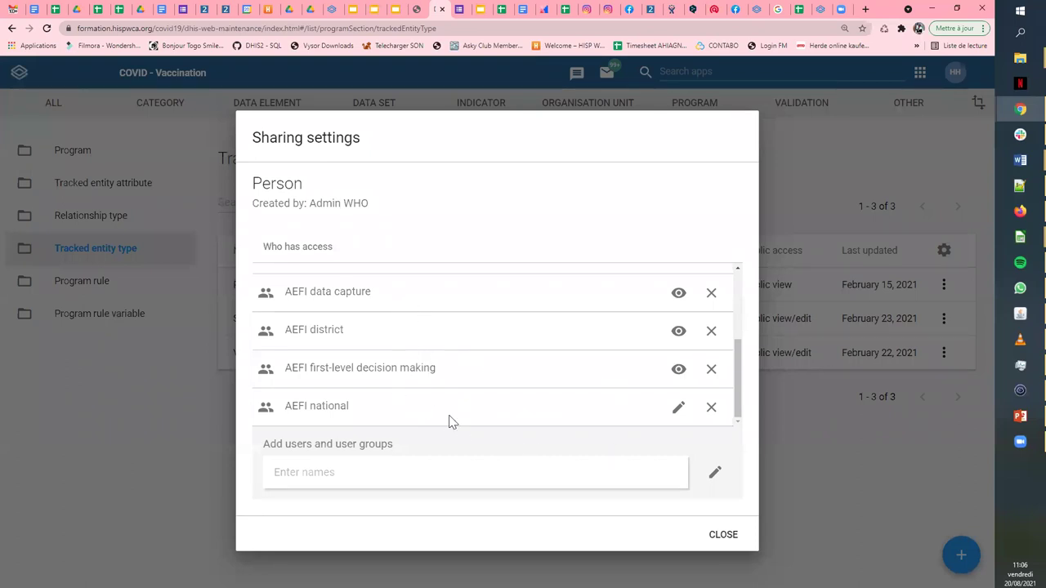
pyautogui.click(719, 535)
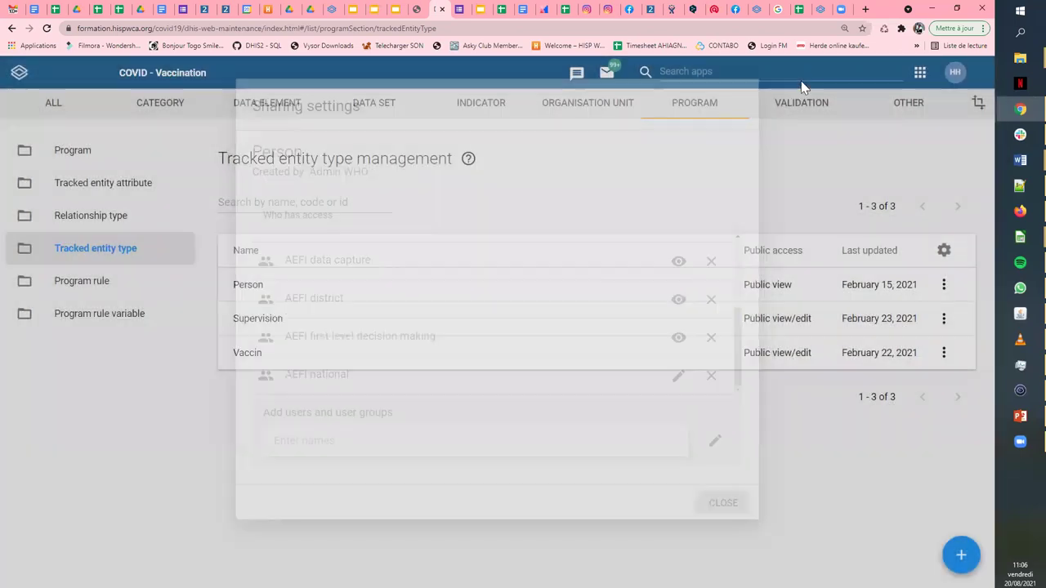
# Switch to the Users app of the COVID - Vaccination instance
pyautogui.click(920, 72)
pyautogui.scroll(-5, 705, 215)
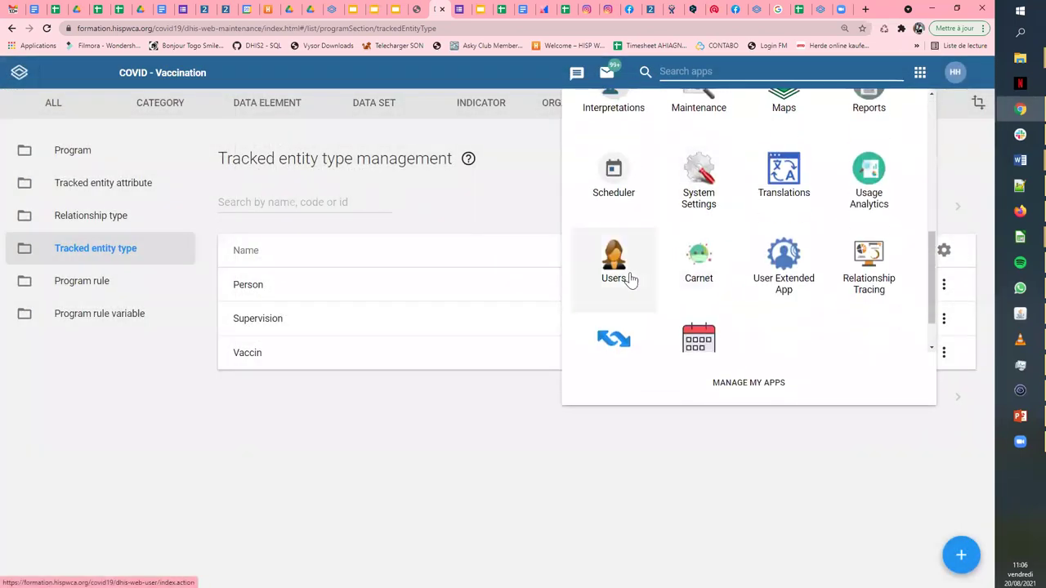
pyautogui.click(629, 278)
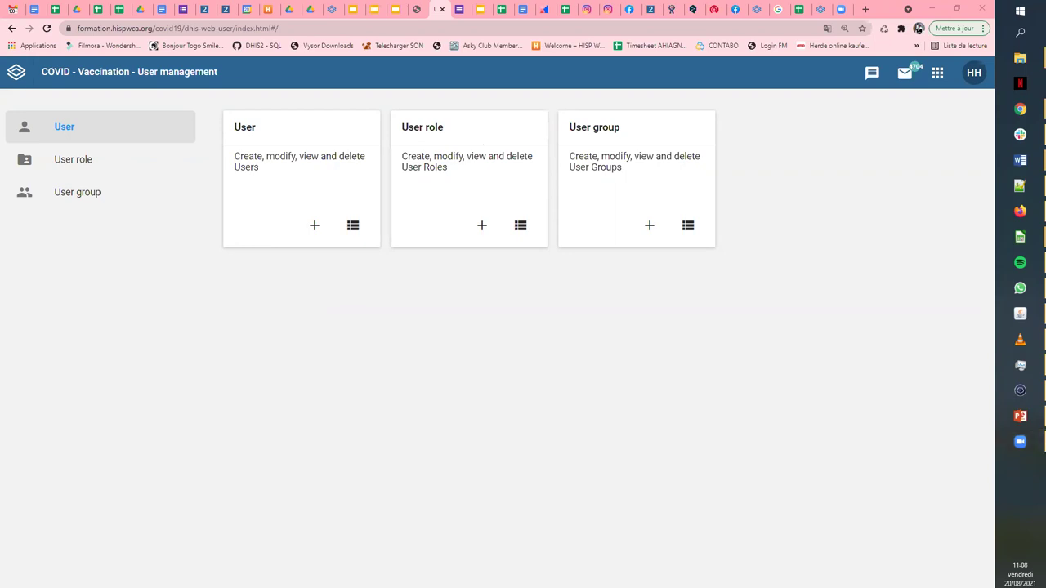
# Bring up the Tomcat console full screen, examine its recent export and login log entries, and minimize it
pyautogui.click(1020, 314)
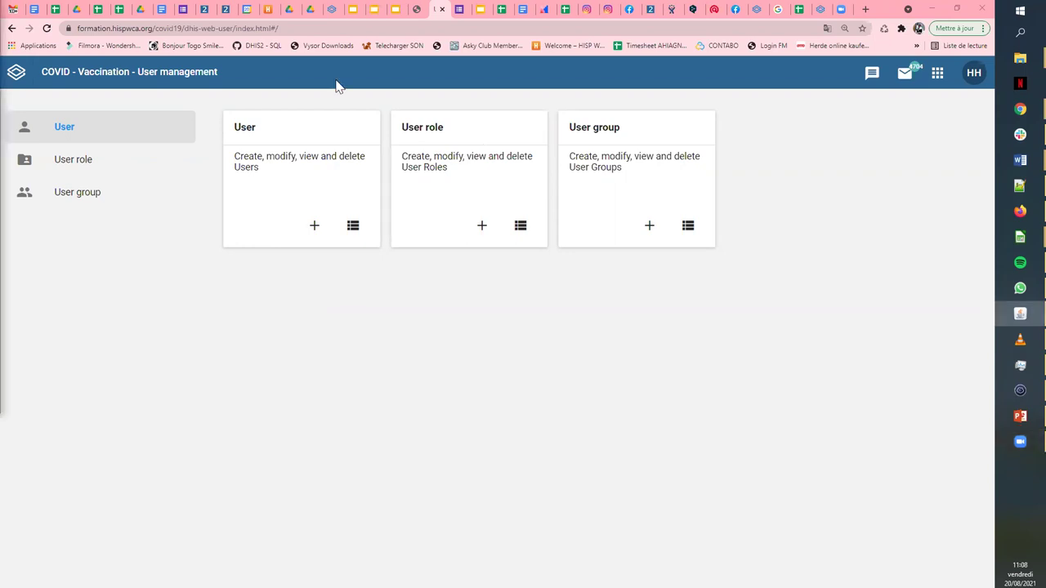
pyautogui.moveTo(343, 71); pyautogui.dragTo(529, 101)
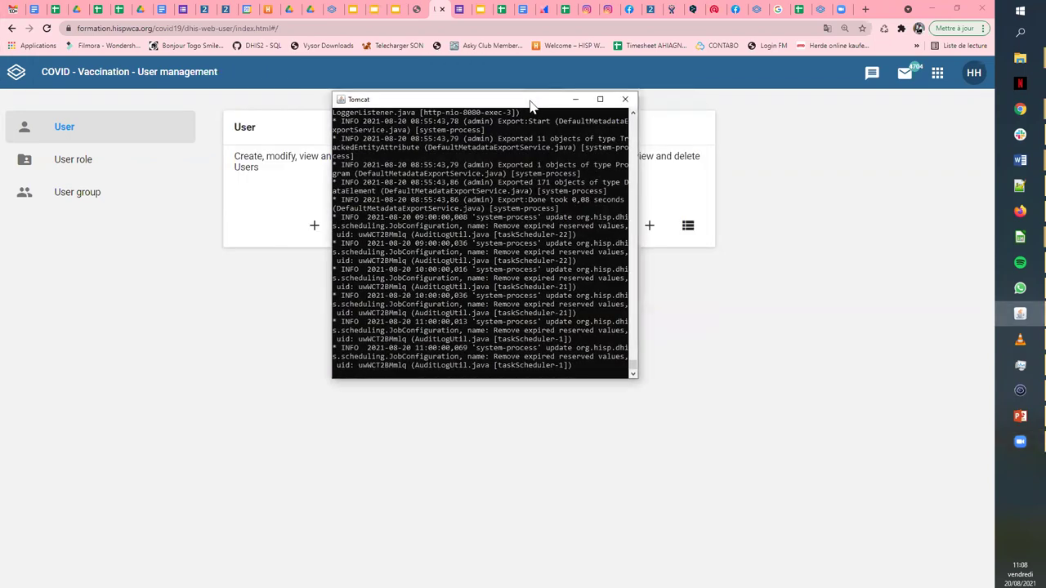
pyautogui.doubleClick(529, 100)
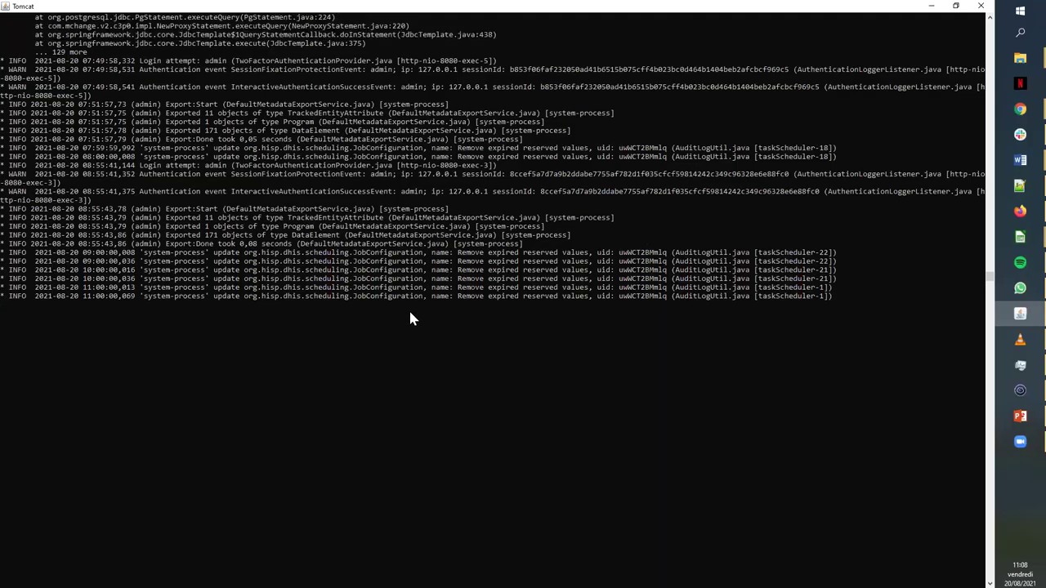
pyautogui.scroll(6, 374, 208)
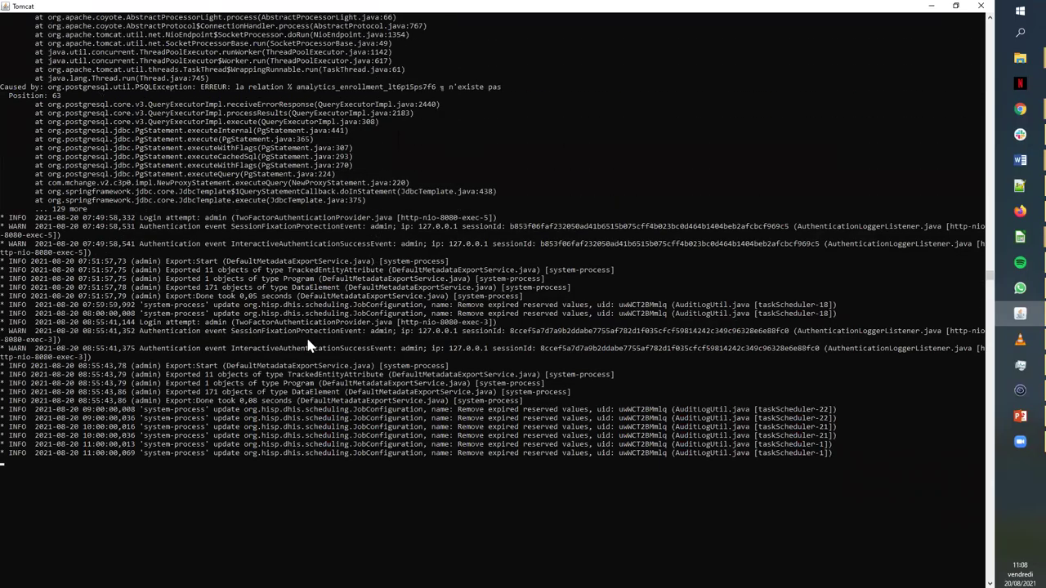
pyautogui.scroll(-3, 298, 324)
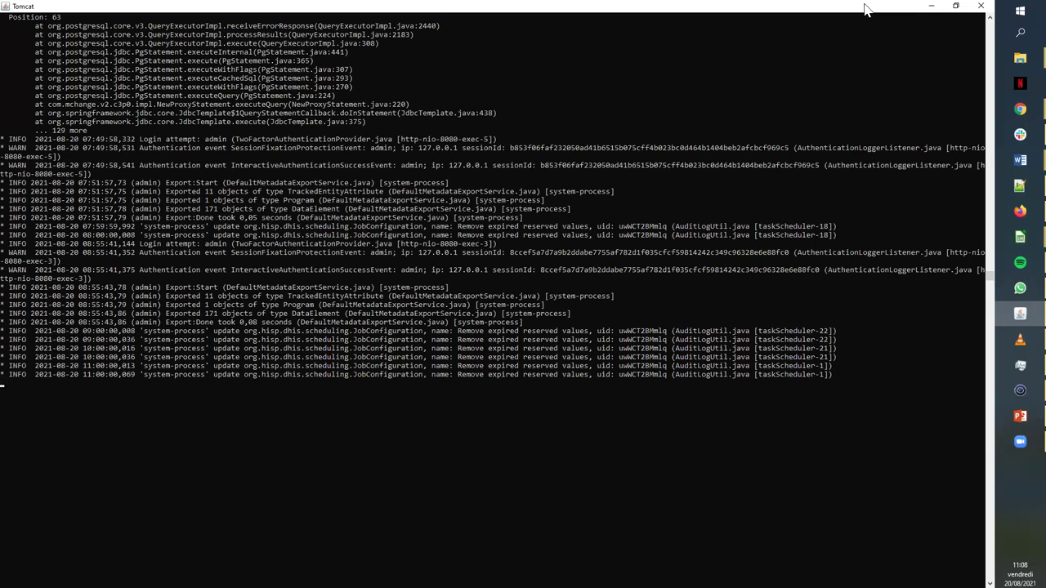
pyautogui.press('super+Down')
pyautogui.press('super+Down')
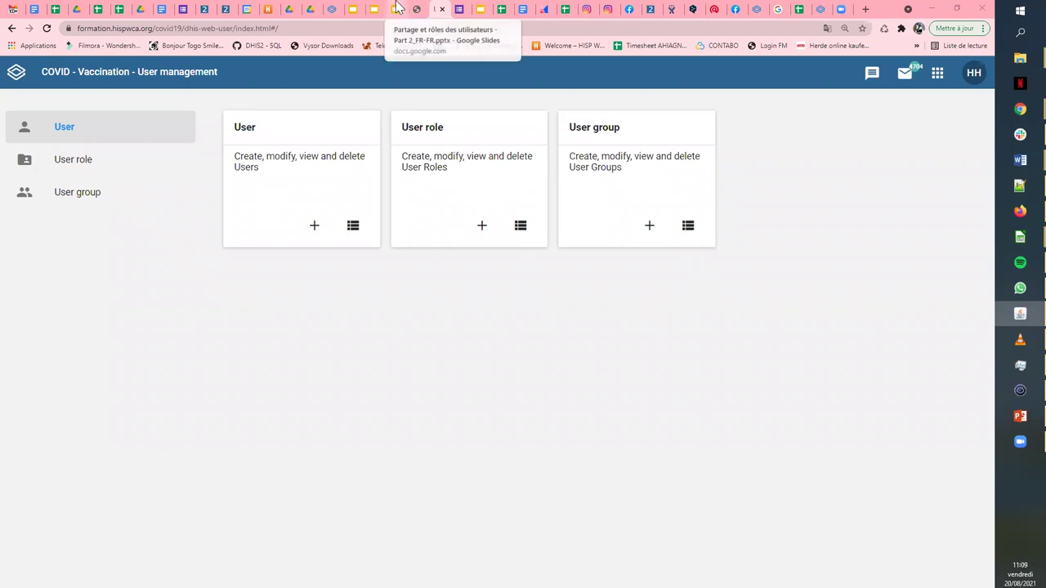
# Switch to the "Partage et rôles des utilisateurs - Part 2_FR-FR" Google Slides deck, present it from slide 1 and advance to slide 2
pyautogui.click(397, 8)
pyautogui.click(77, 145)
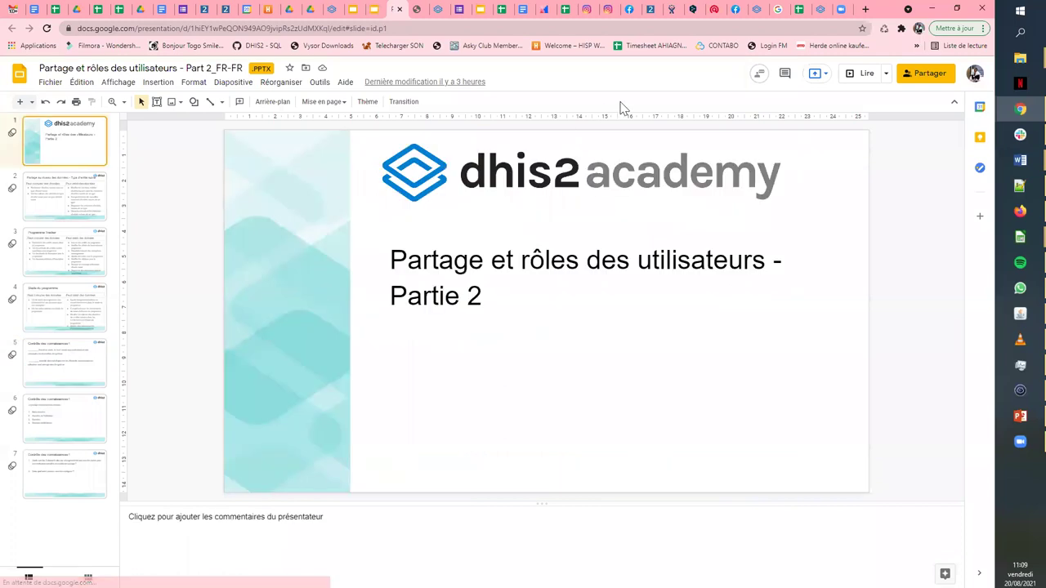
pyautogui.click(864, 74)
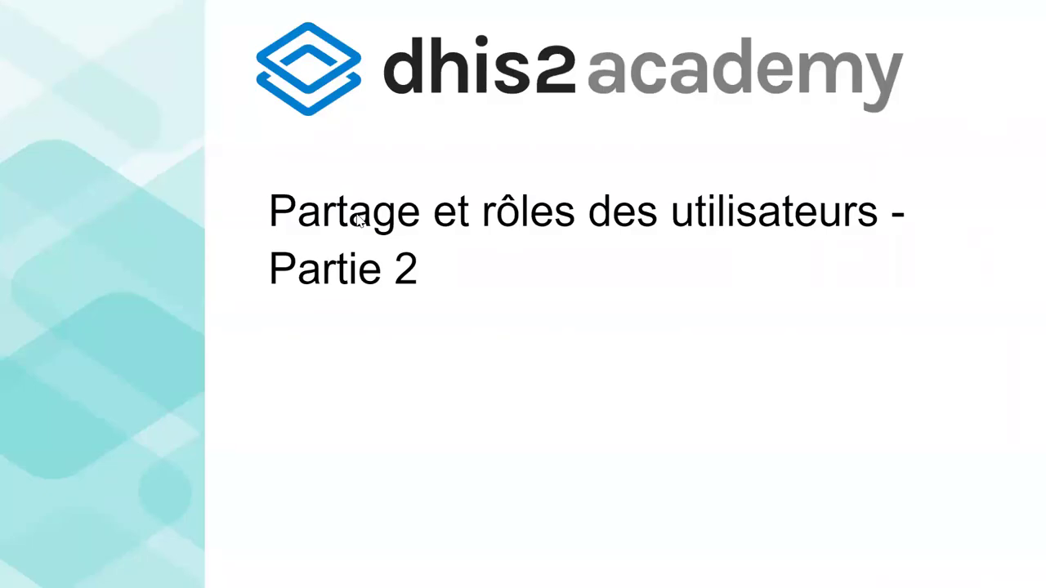
pyautogui.click(346, 210)
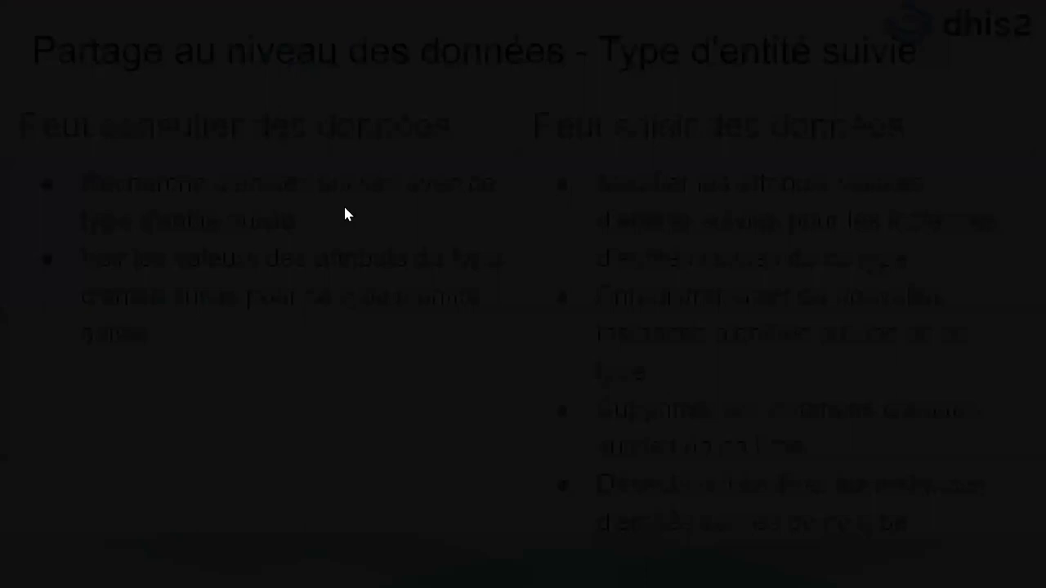